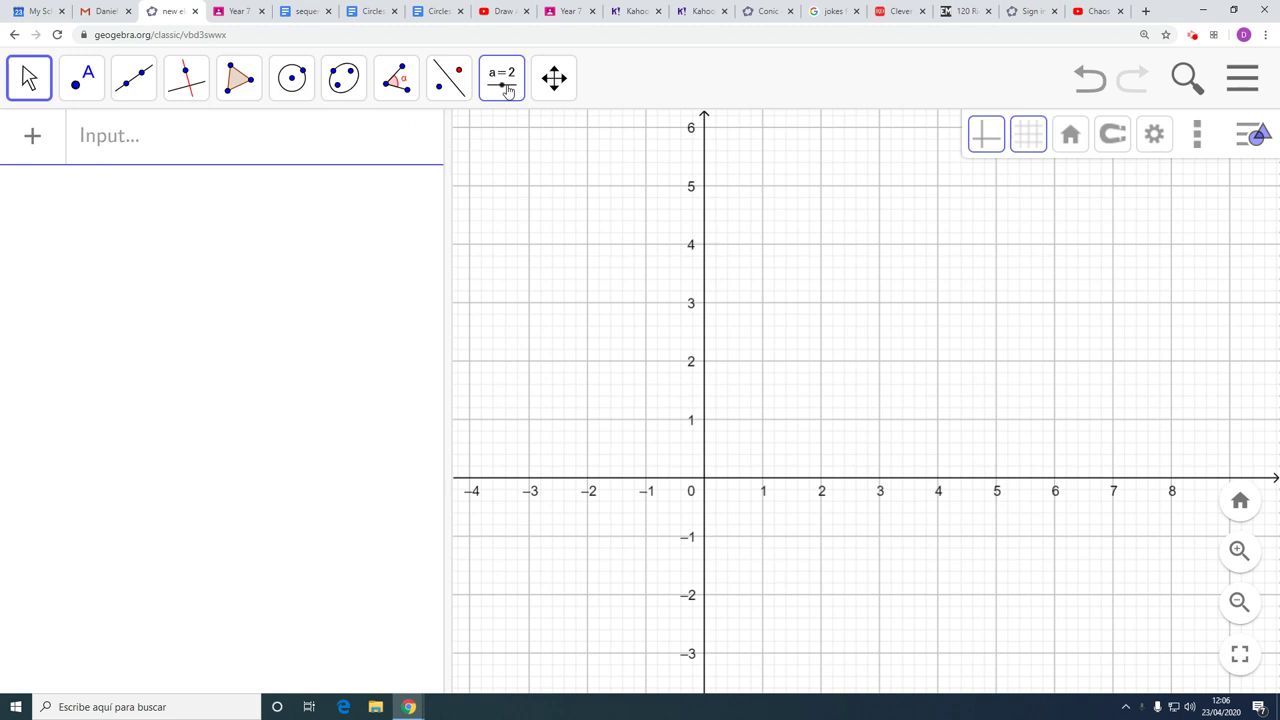
Step: Create slider n with minimum 0 and maximum 6
click(507, 90)
click(529, 196)
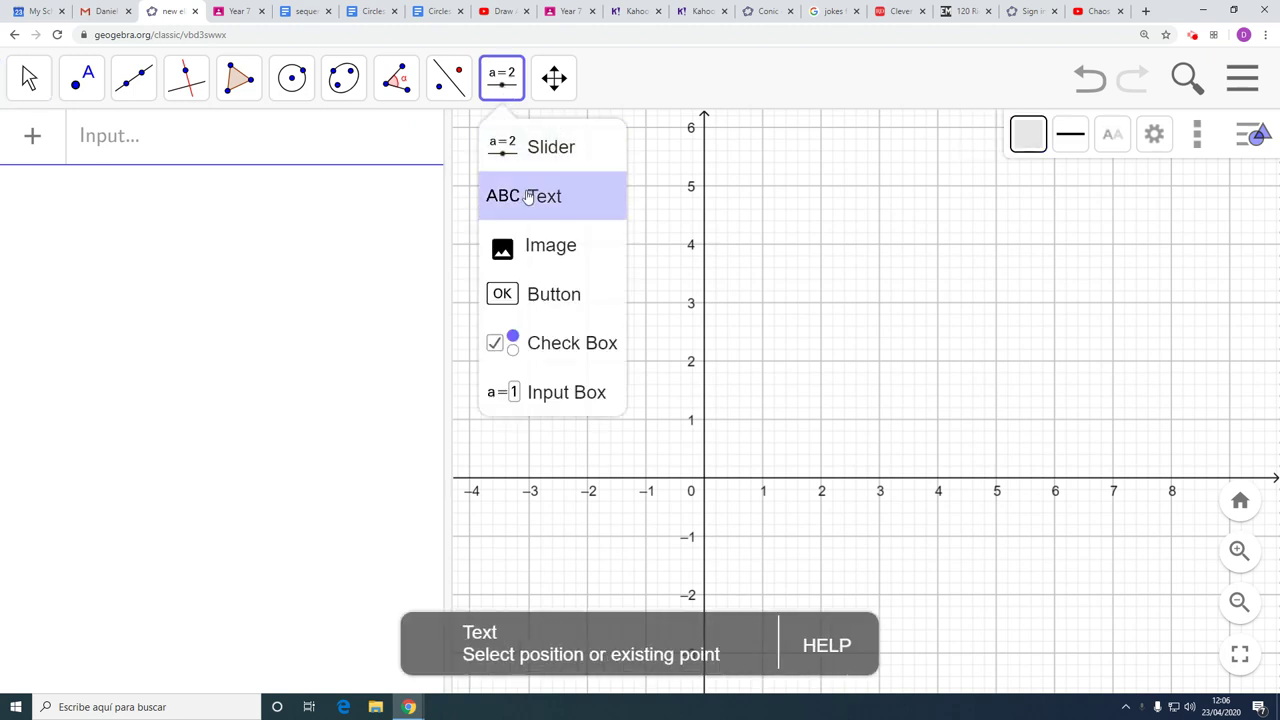
click(535, 150)
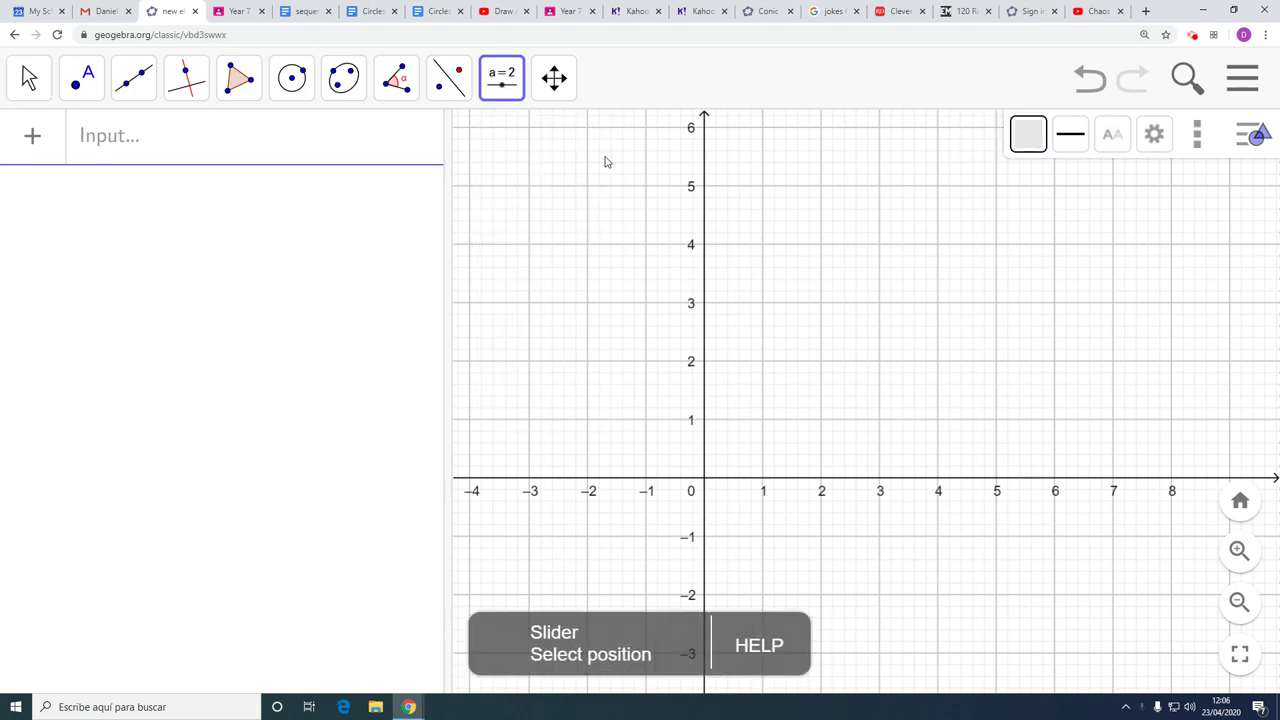
click(607, 162)
click(505, 223)
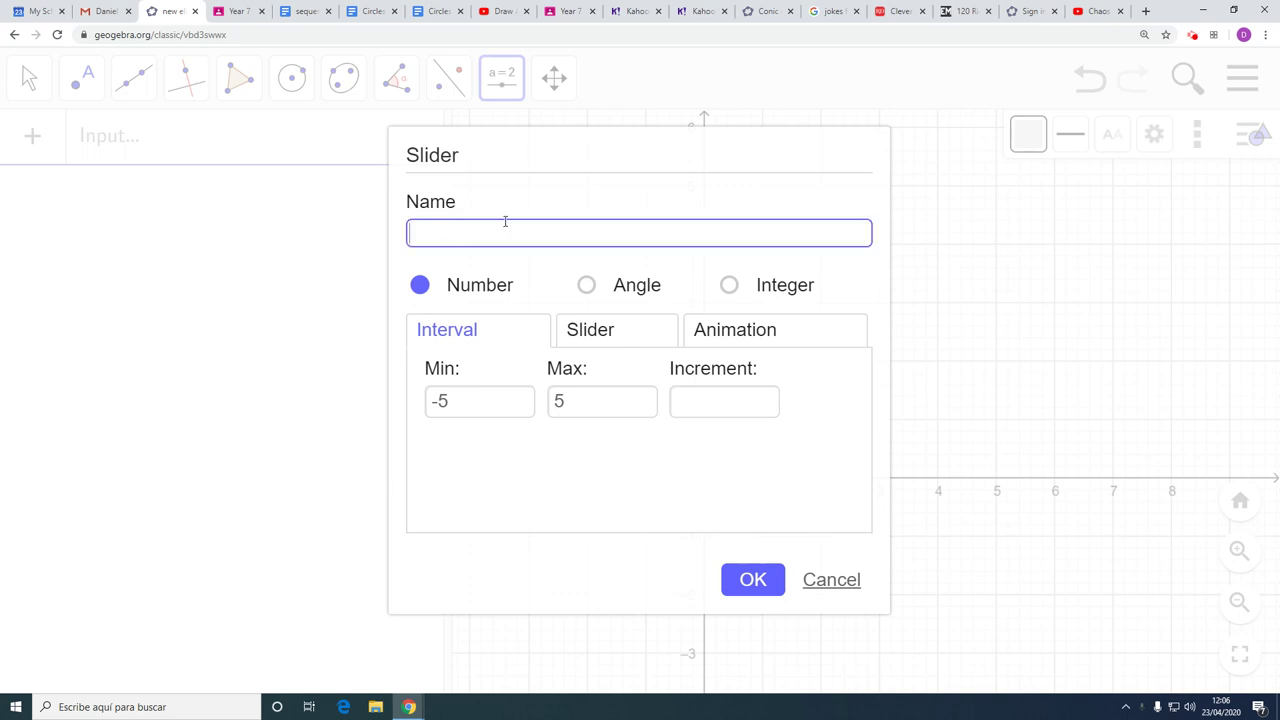
drag(506, 398, 306, 411)
text(0)
click(564, 396)
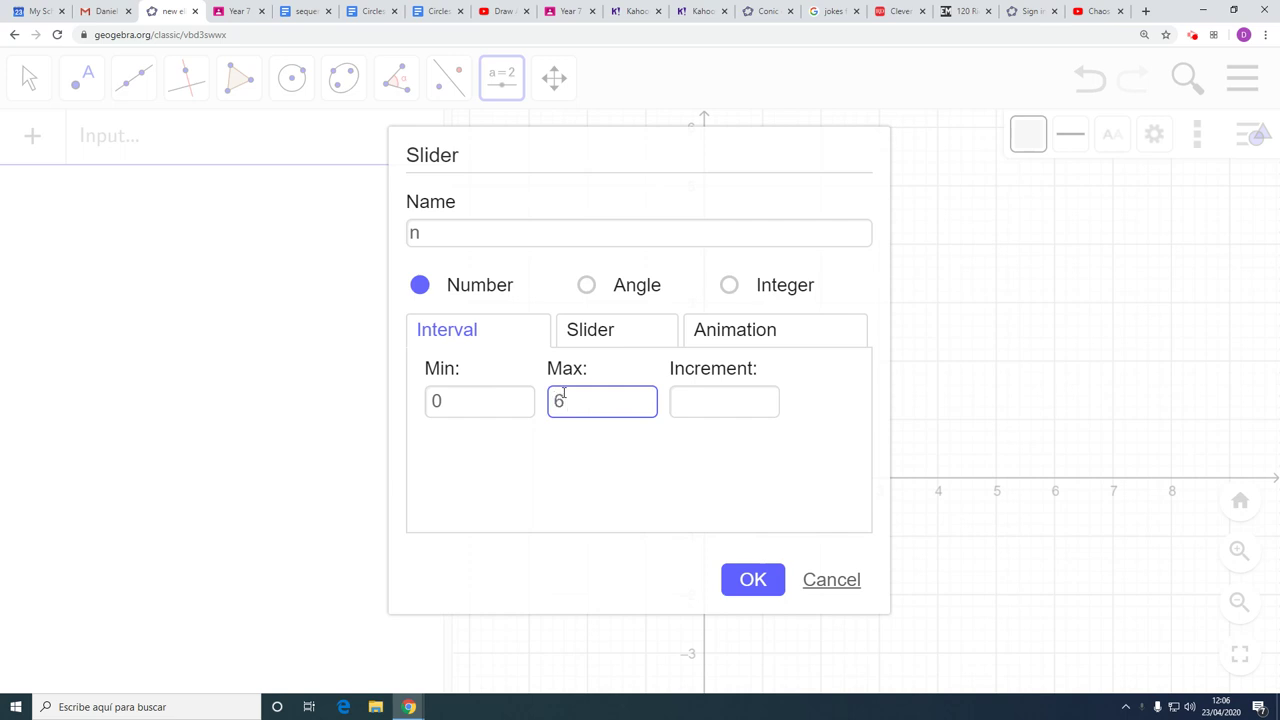
text(6)
click(750, 597)
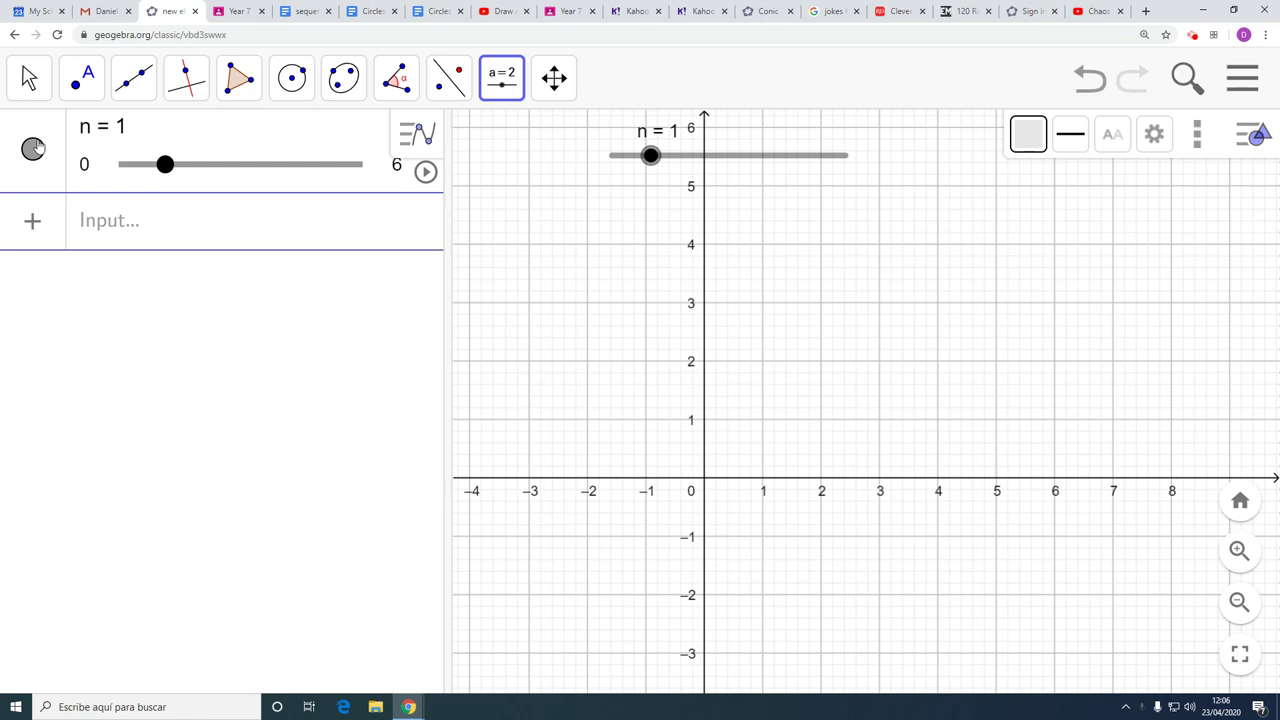
Step: Hide slider n from the graphics view, discarding the stray extra slider dialog
click(36, 149)
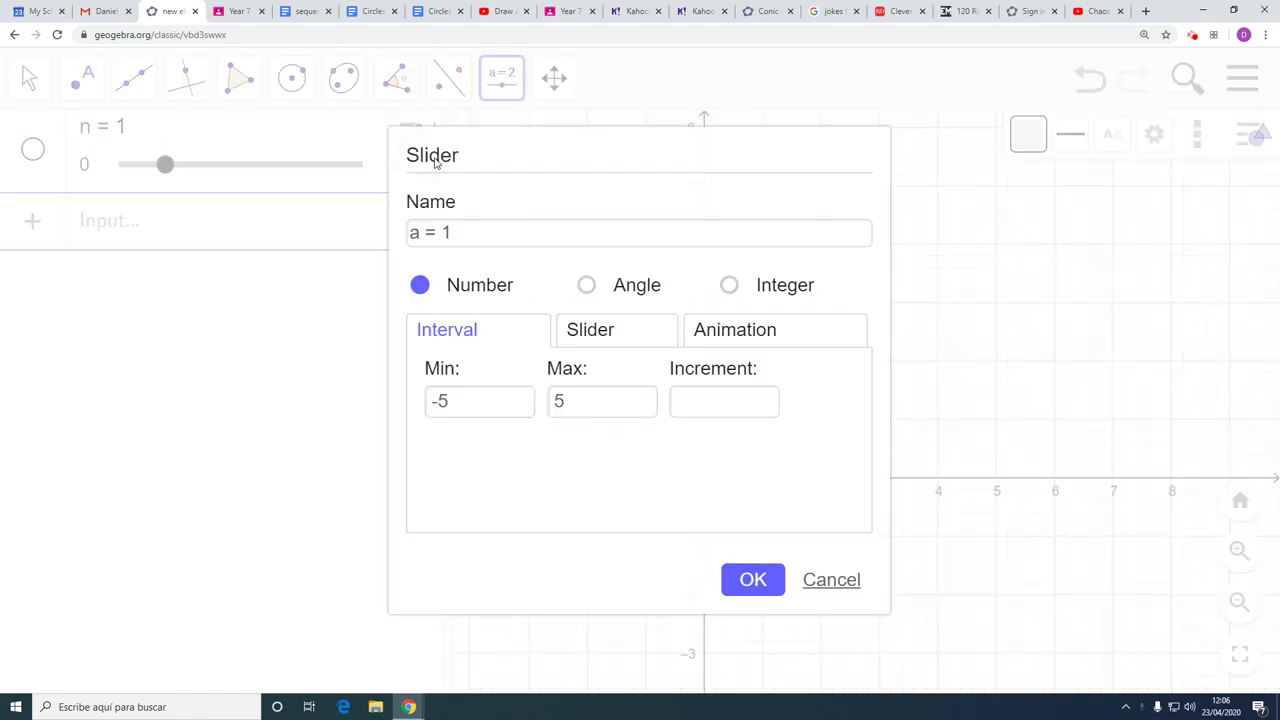
click(826, 583)
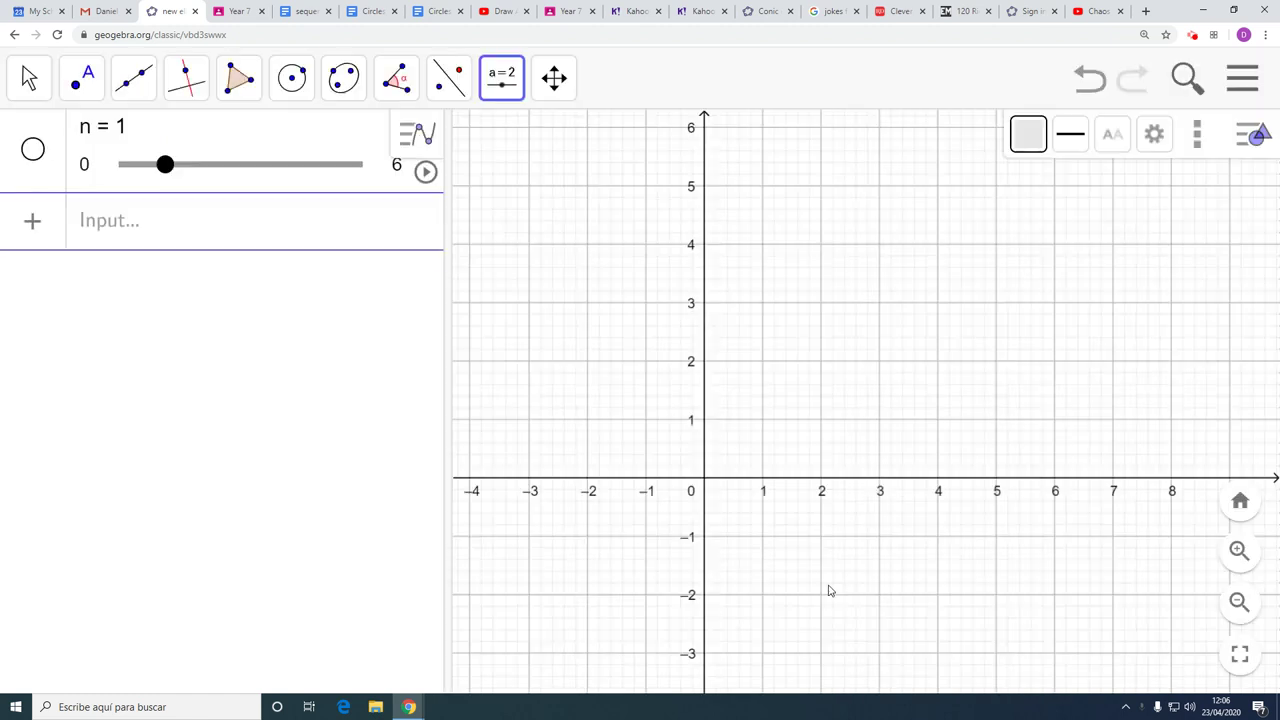
click(18, 92)
click(30, 152)
click(30, 152)
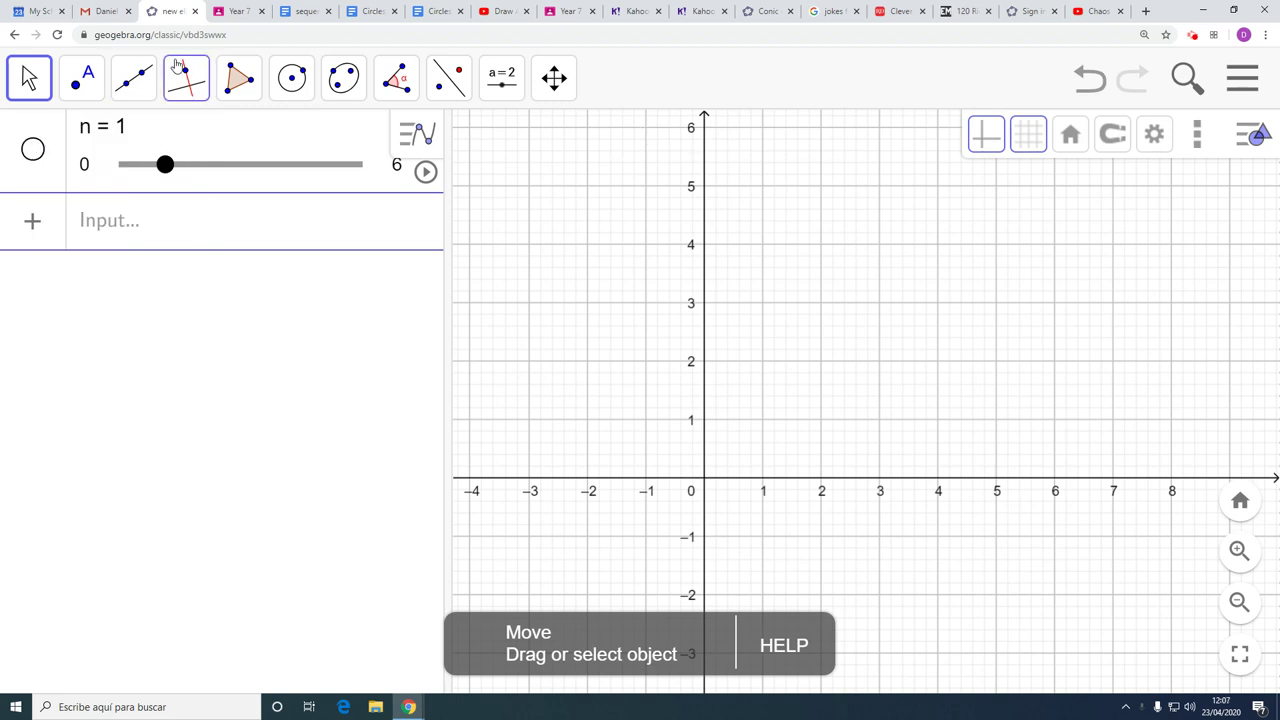
Step: Add a button captioned 'New' whose script sets n to 5 with SetValue(n,5)
click(500, 92)
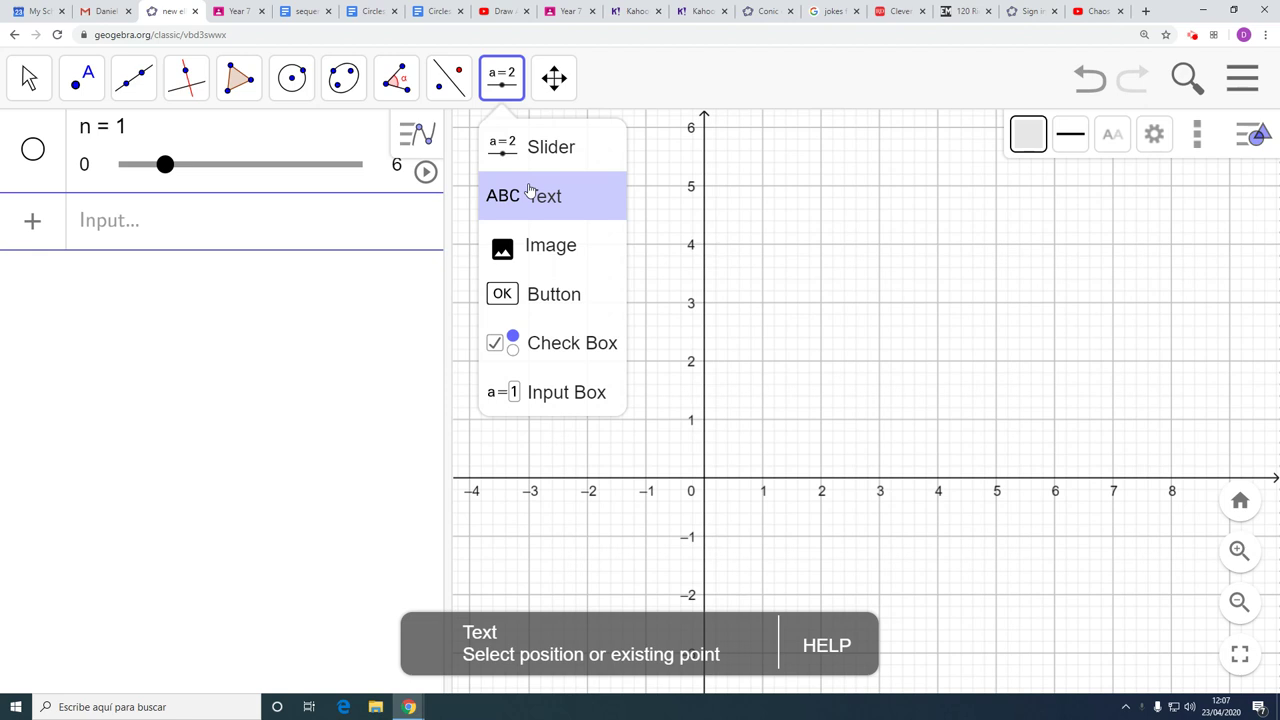
click(533, 294)
click(567, 535)
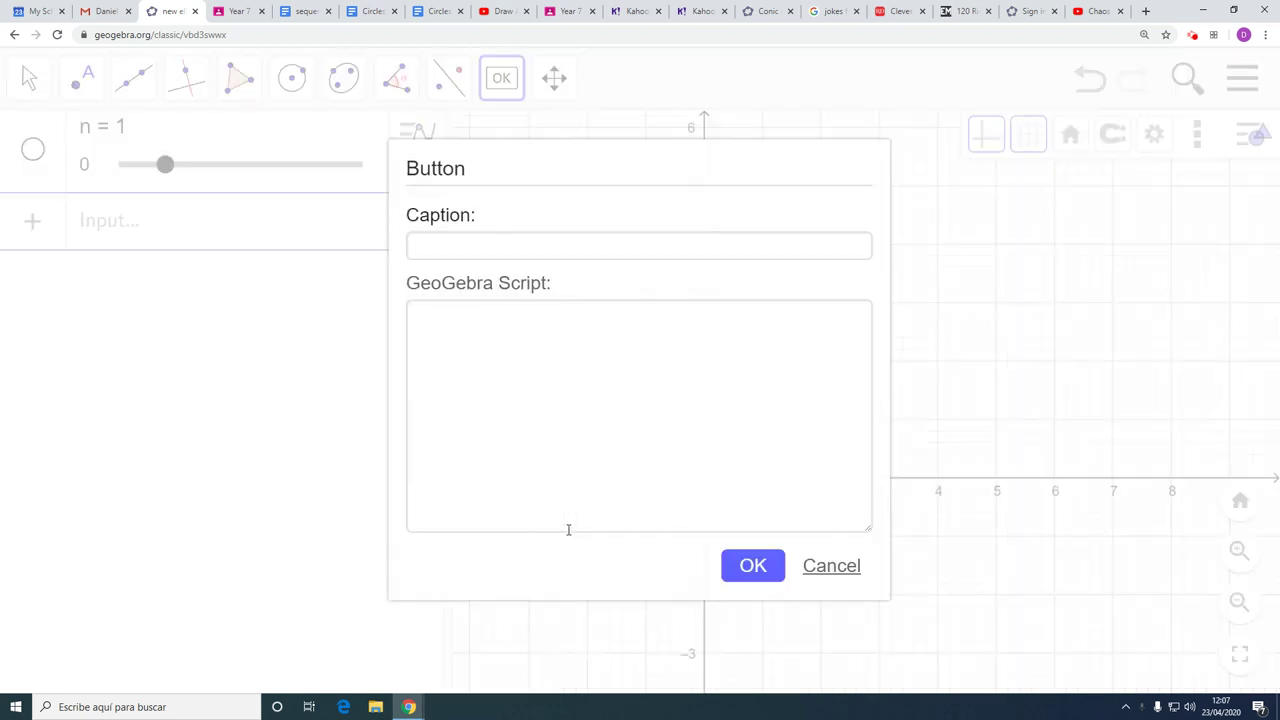
click(466, 237)
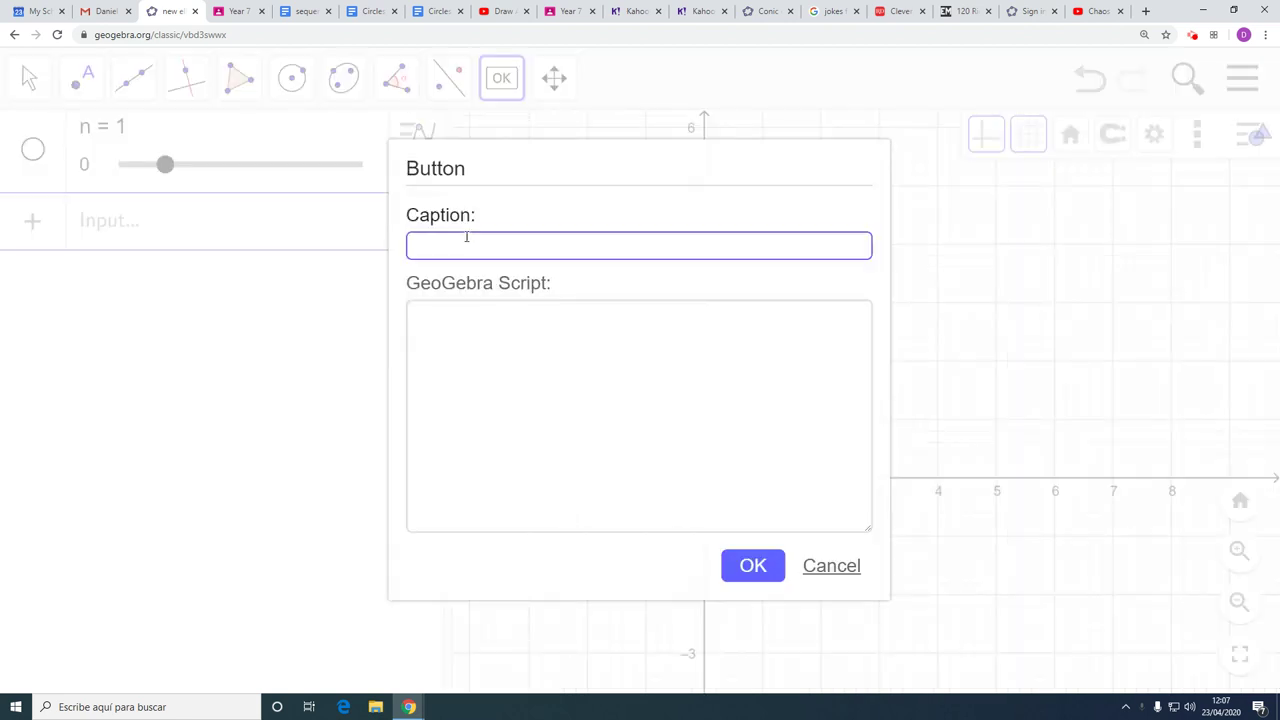
text(New)
click(473, 318)
text(Sew)
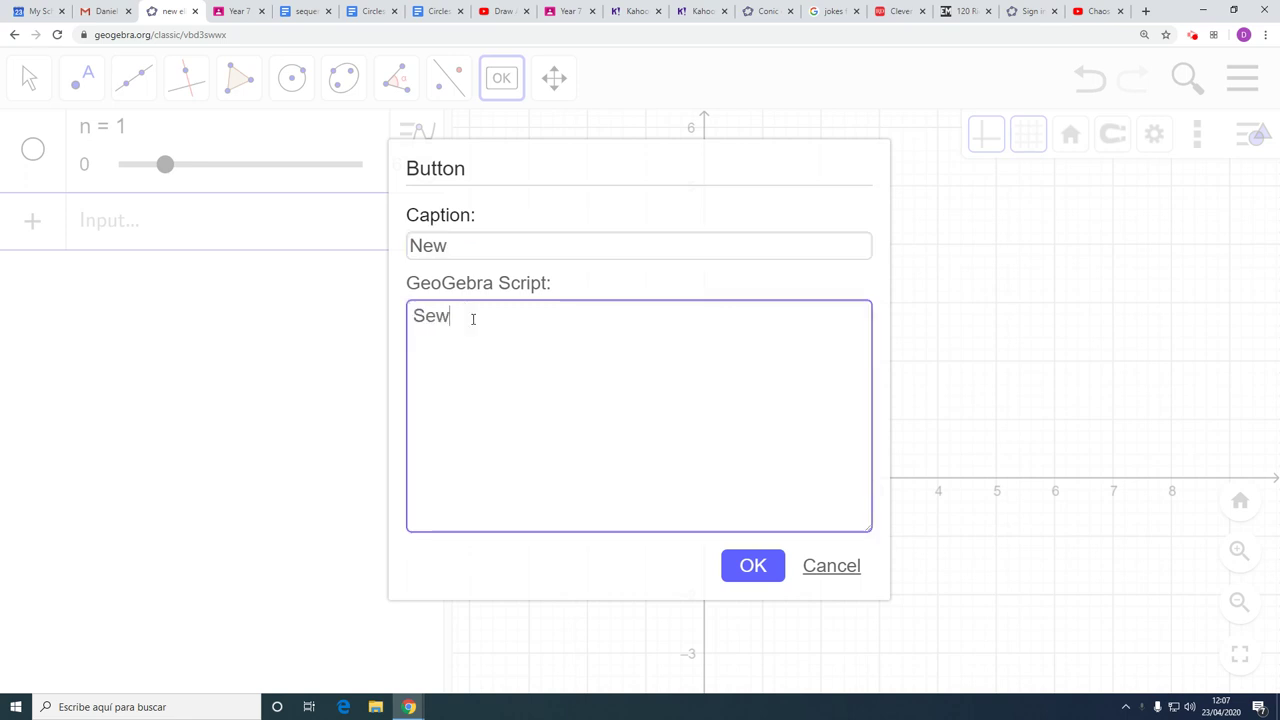
text(Value(n)
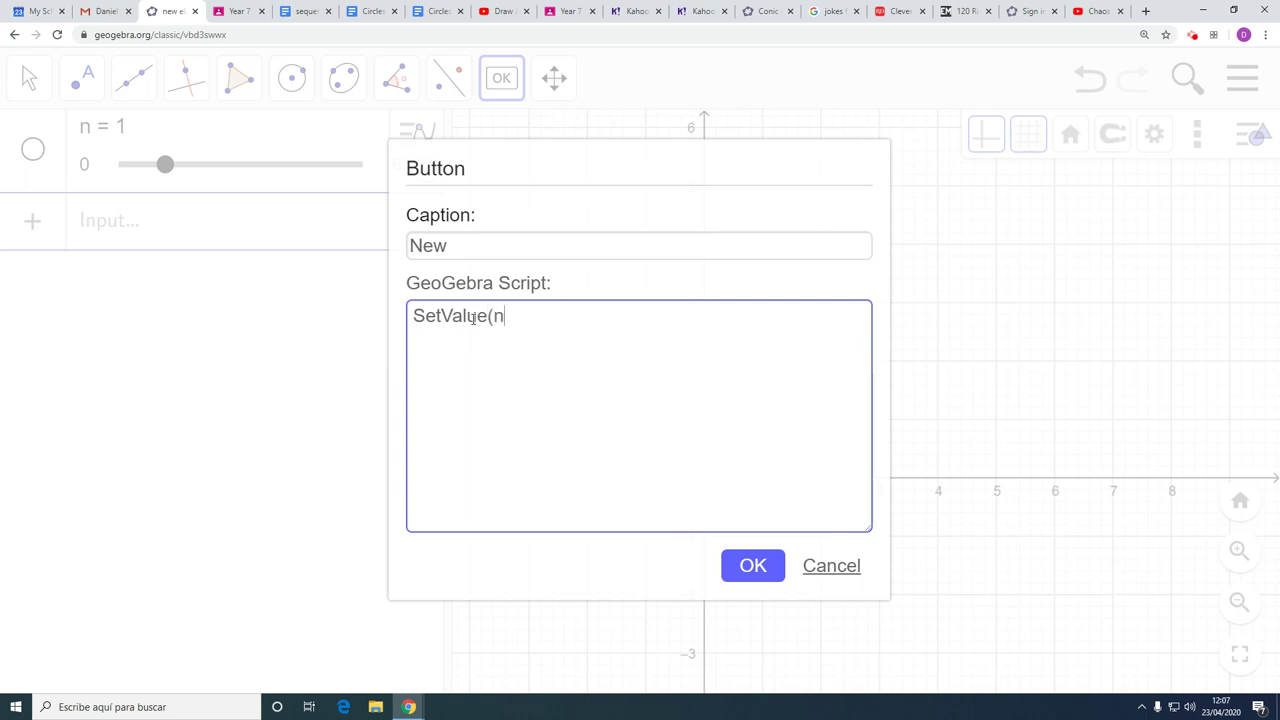
text(,5)
click(750, 566)
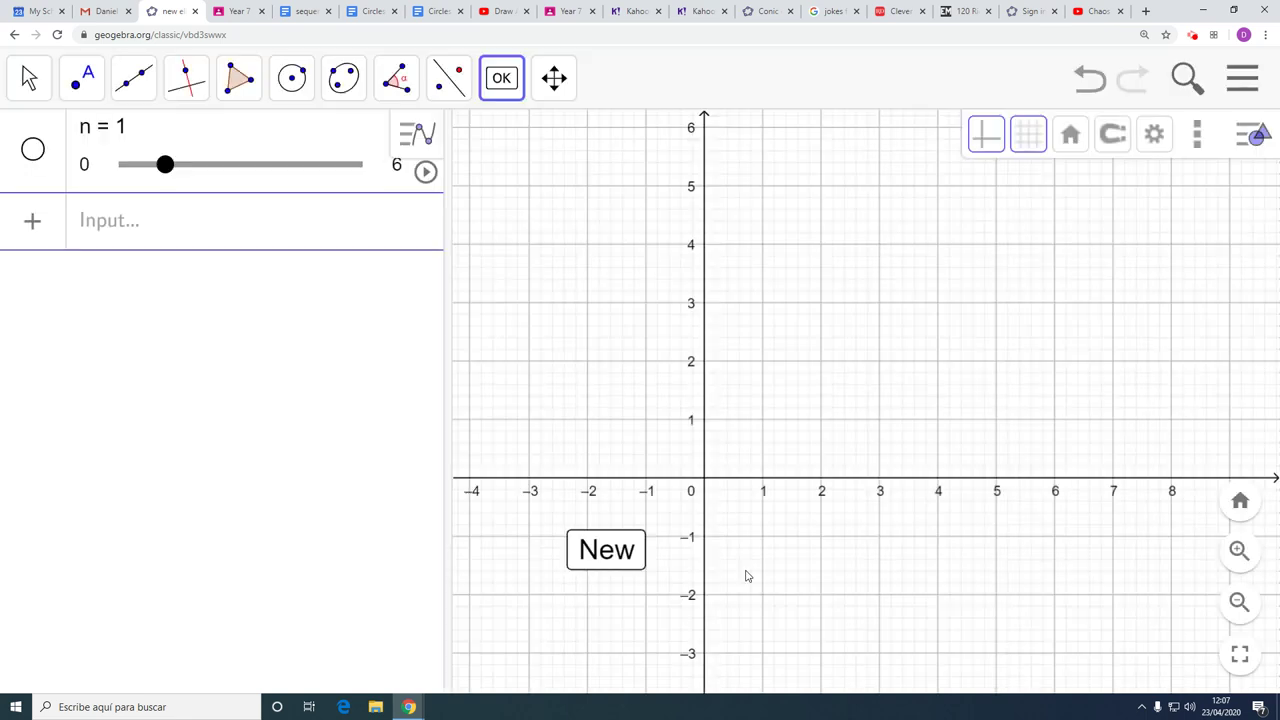
Step: Move n to other values such as 0.5 and 3.7, confirming New resets it to 5
drag(163, 163, 146, 164)
click(628, 459)
click(826, 567)
click(29, 78)
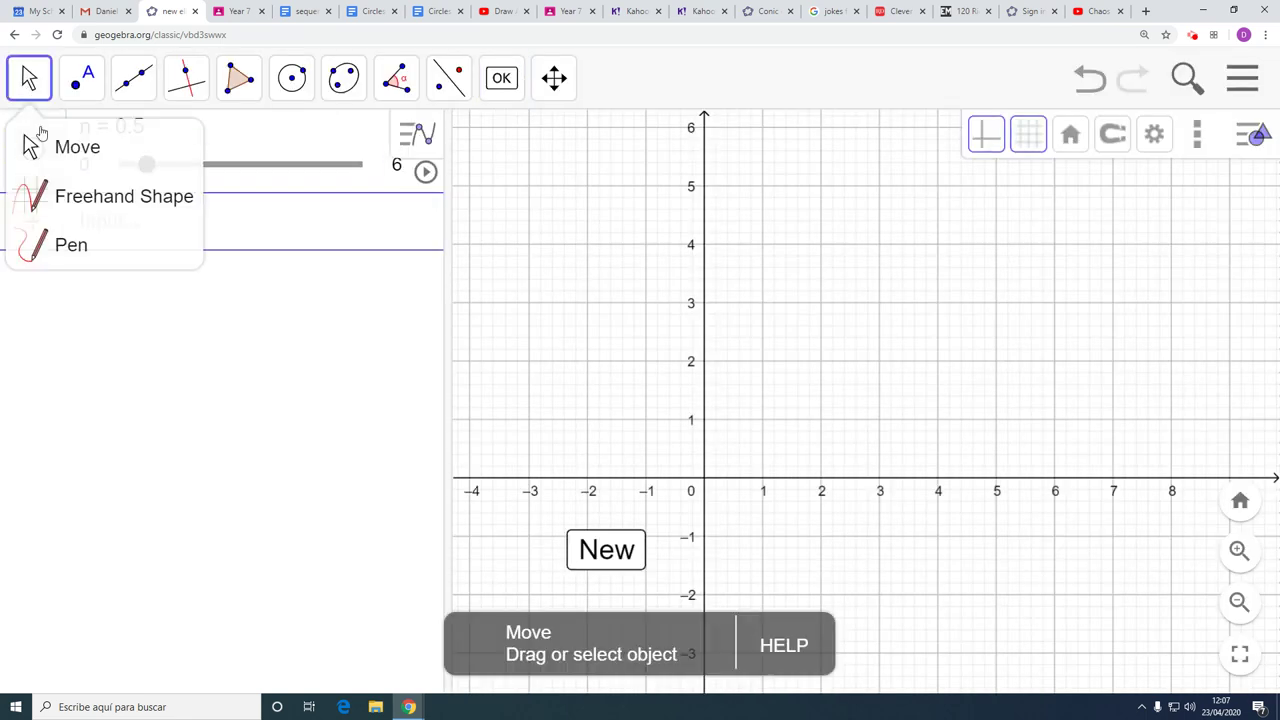
click(595, 545)
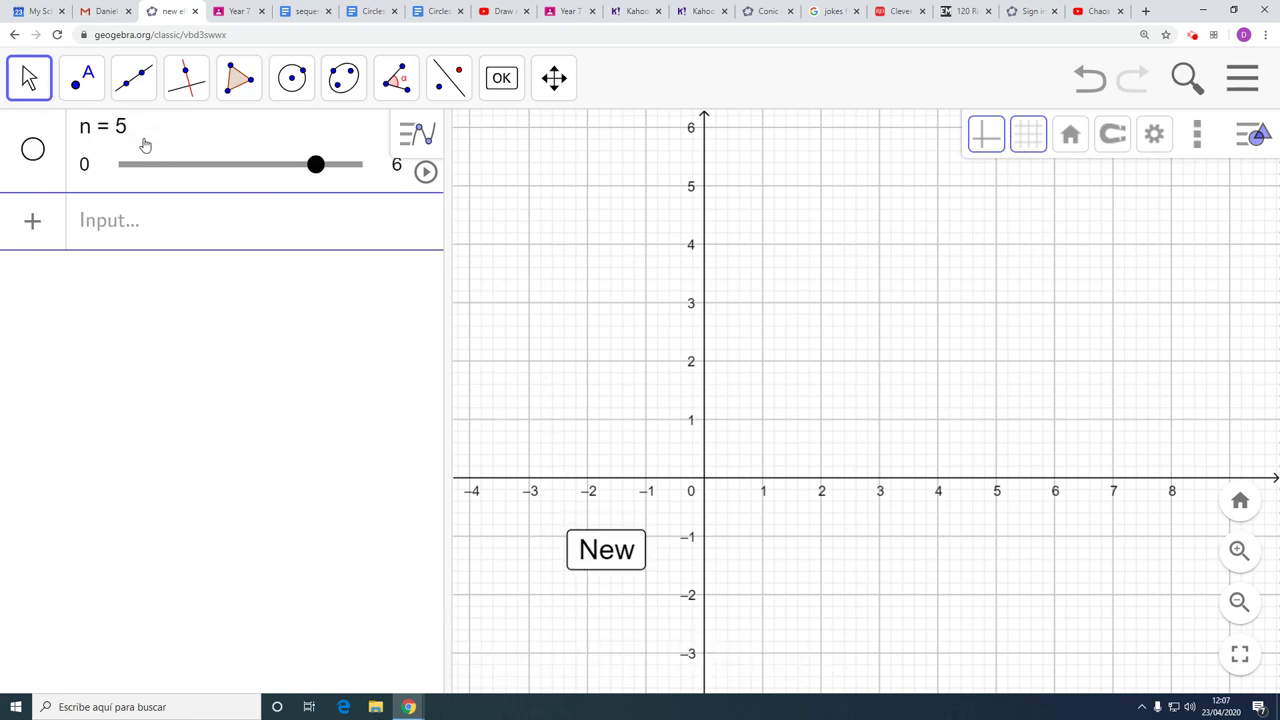
click(162, 164)
click(613, 546)
click(266, 162)
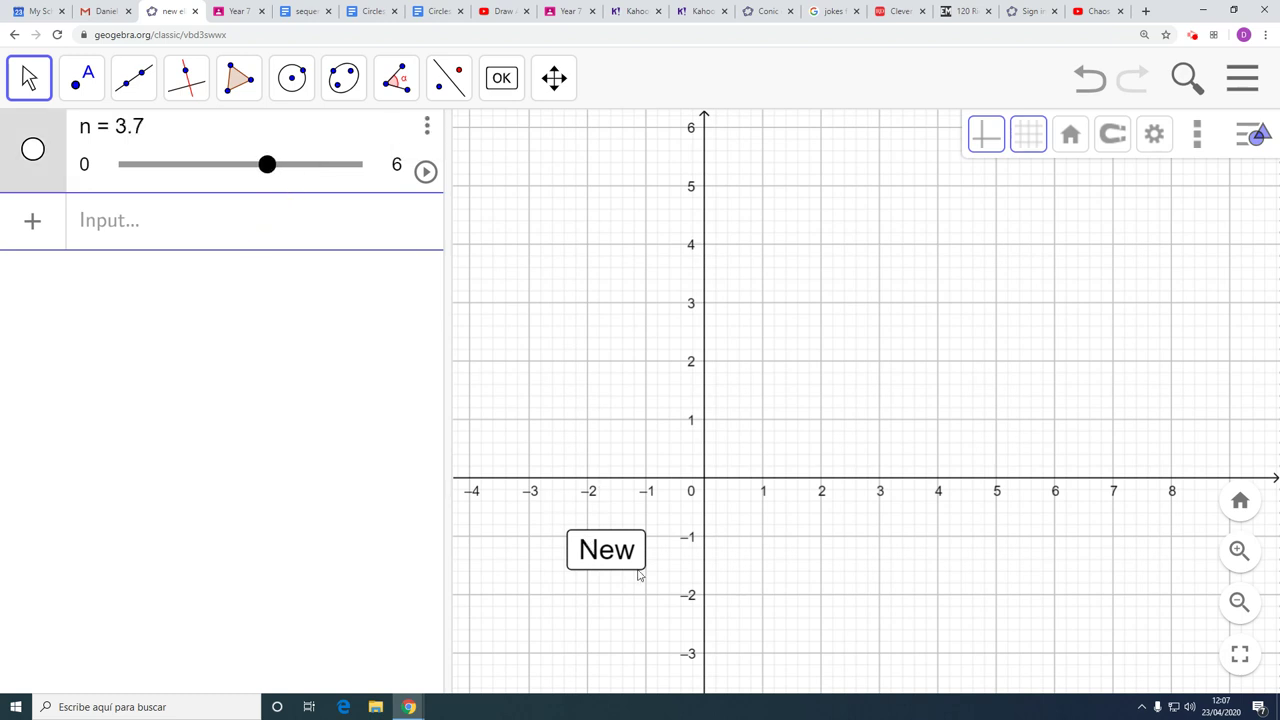
click(617, 546)
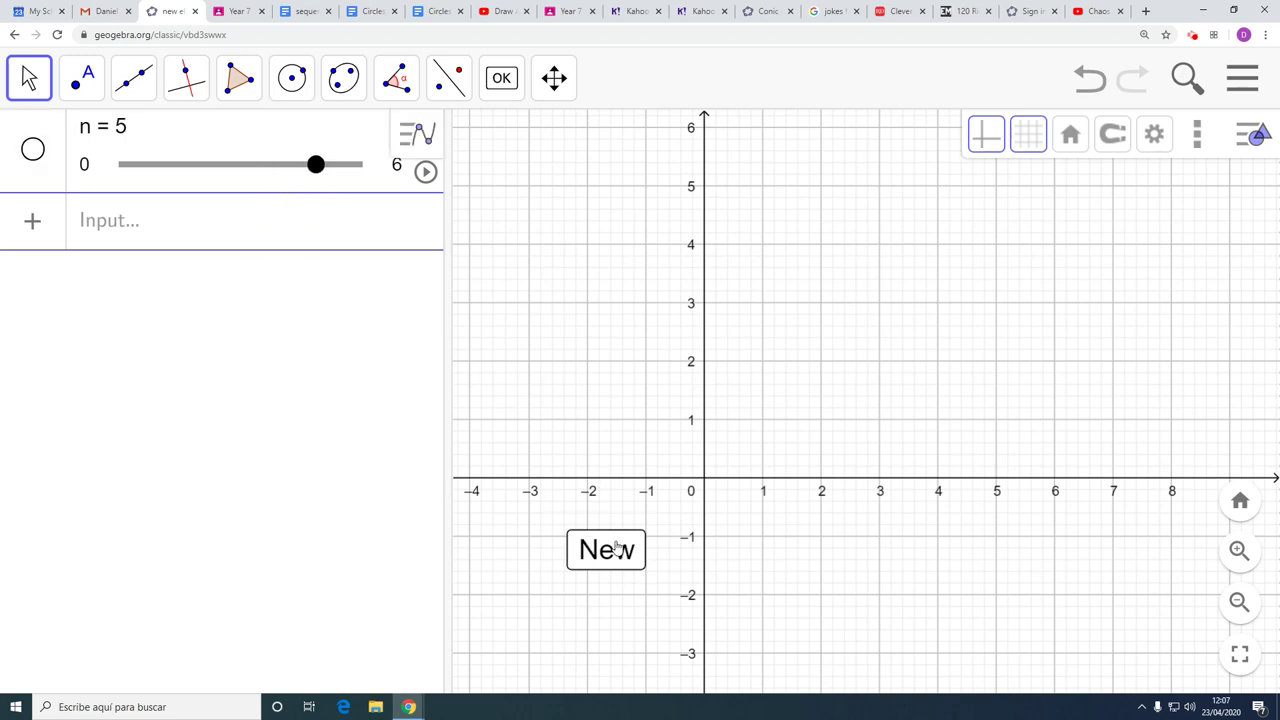
Step: Define r1 = RandomBetween(-5, 5) in the Input bar
click(184, 228)
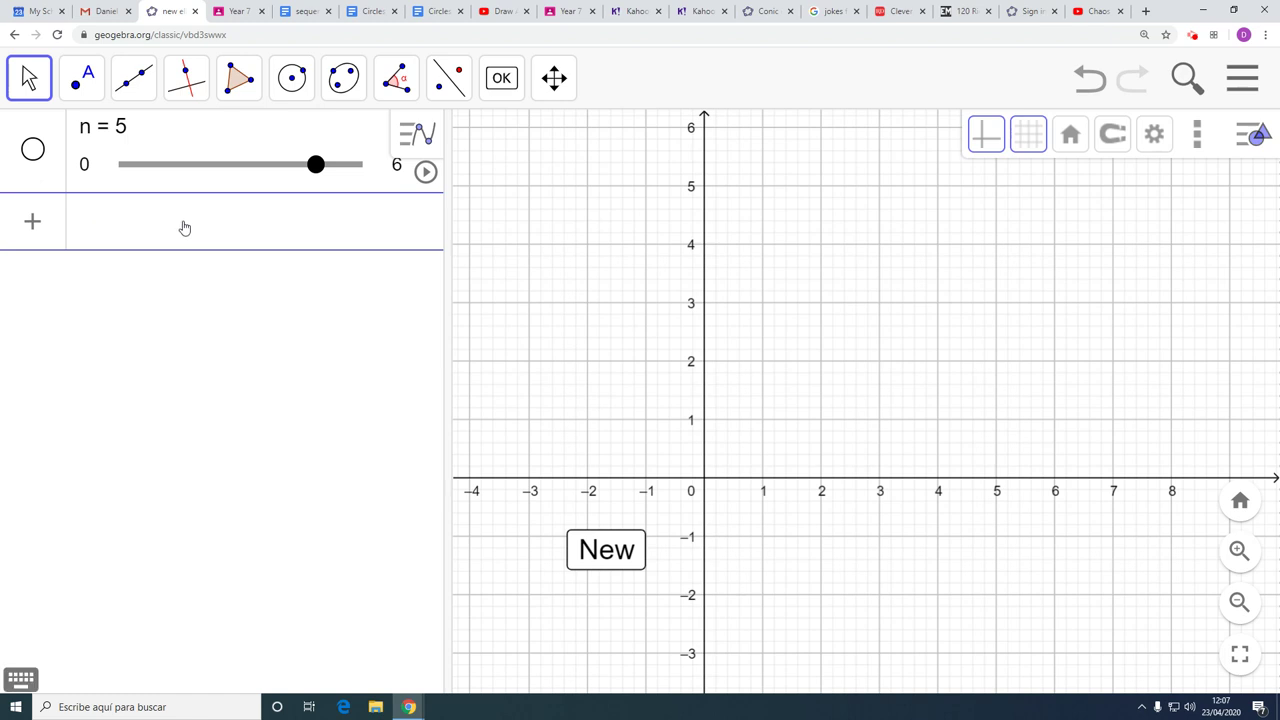
text(r1 = rand)
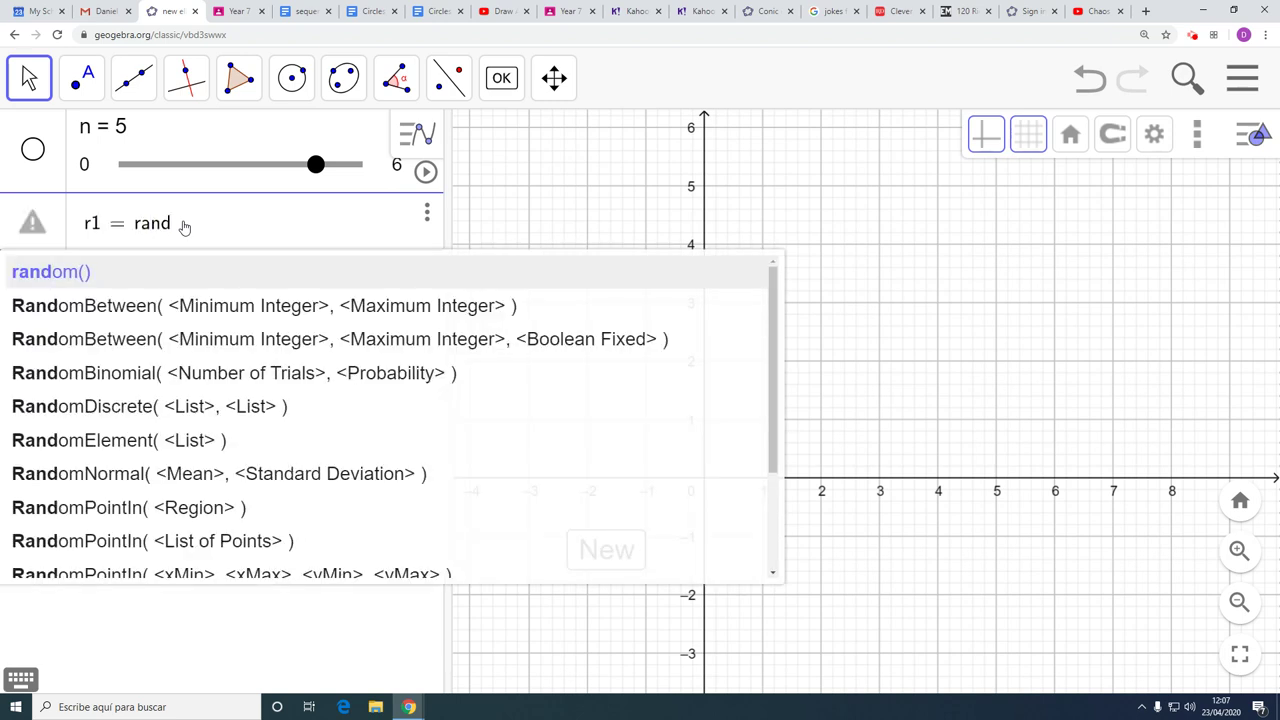
click(205, 314)
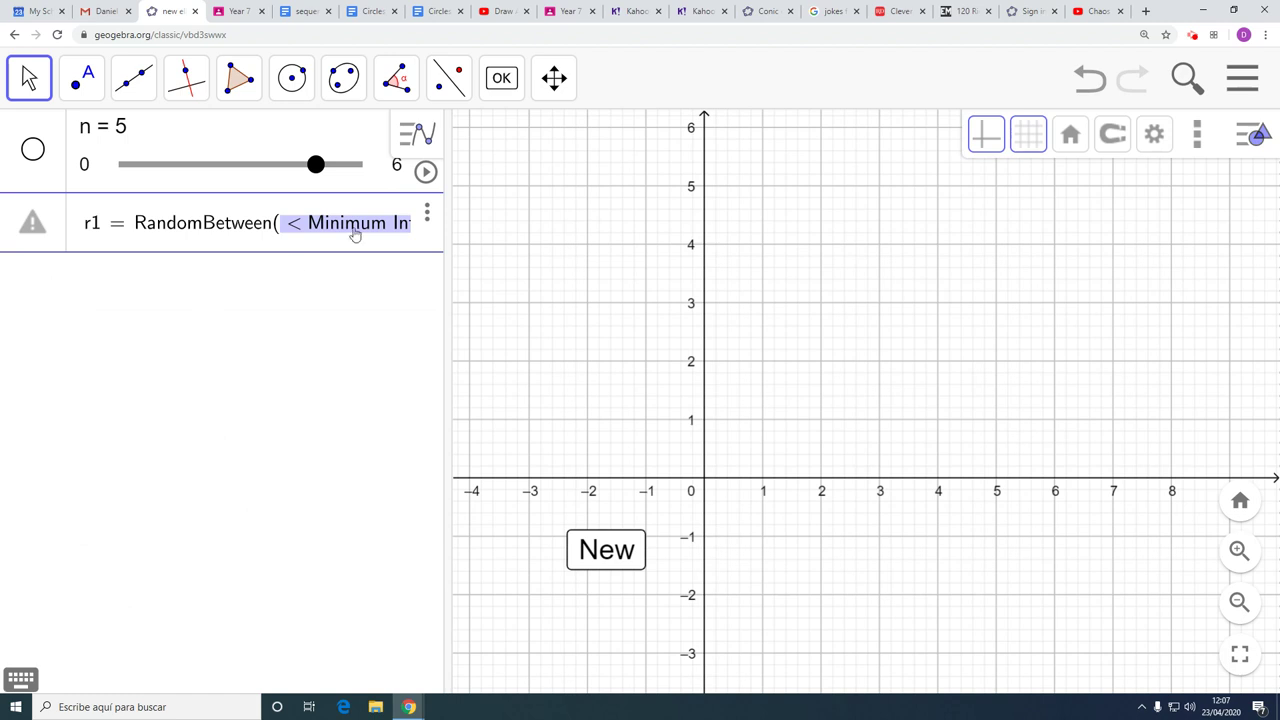
text(-5)
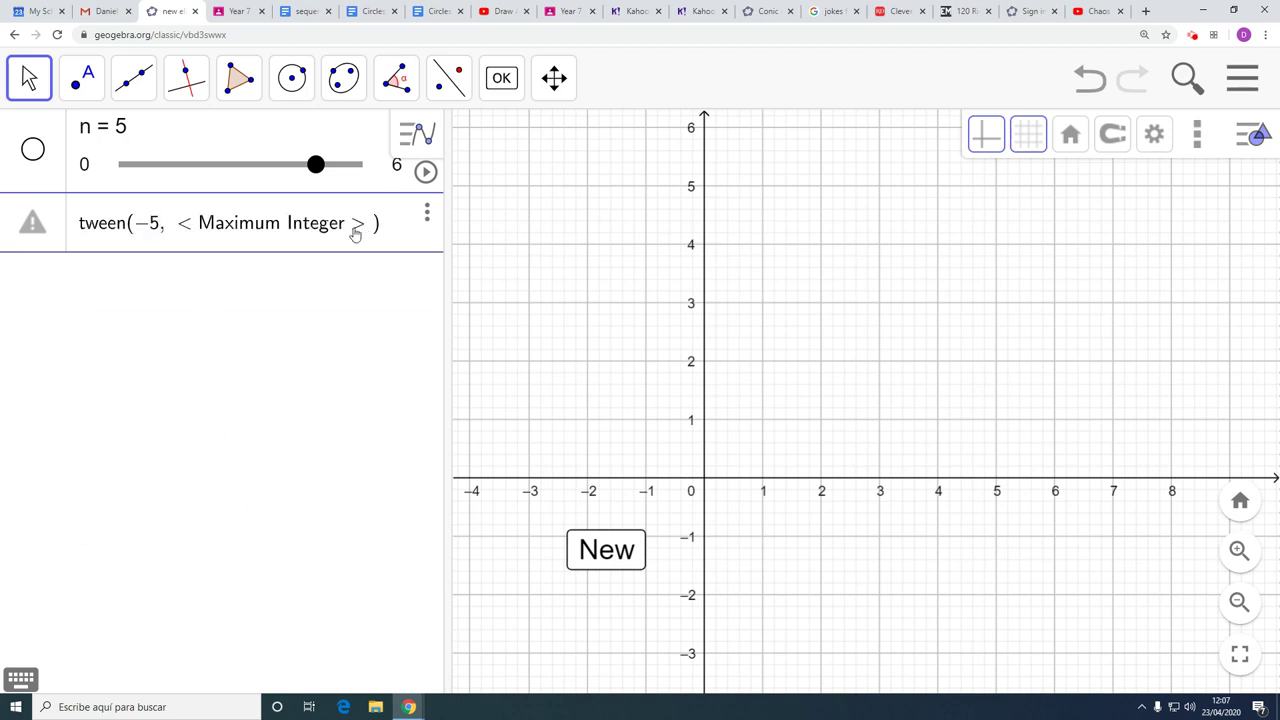
click(355, 233)
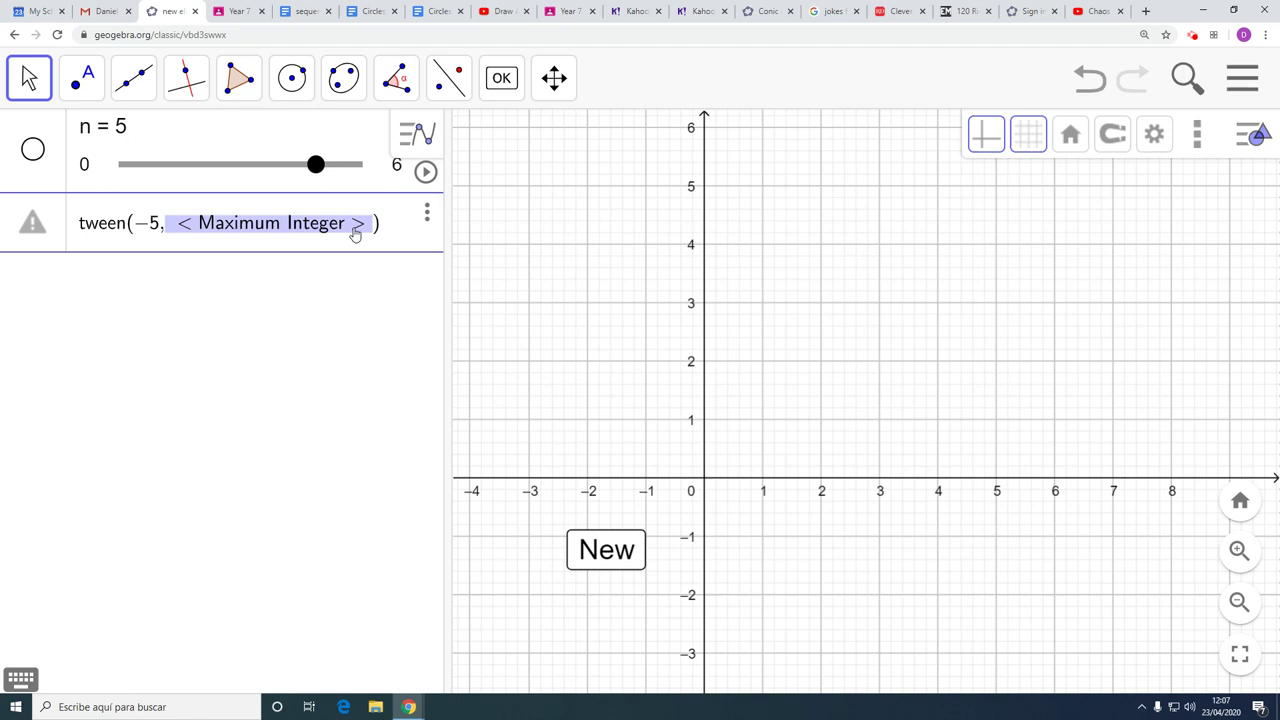
text(5)
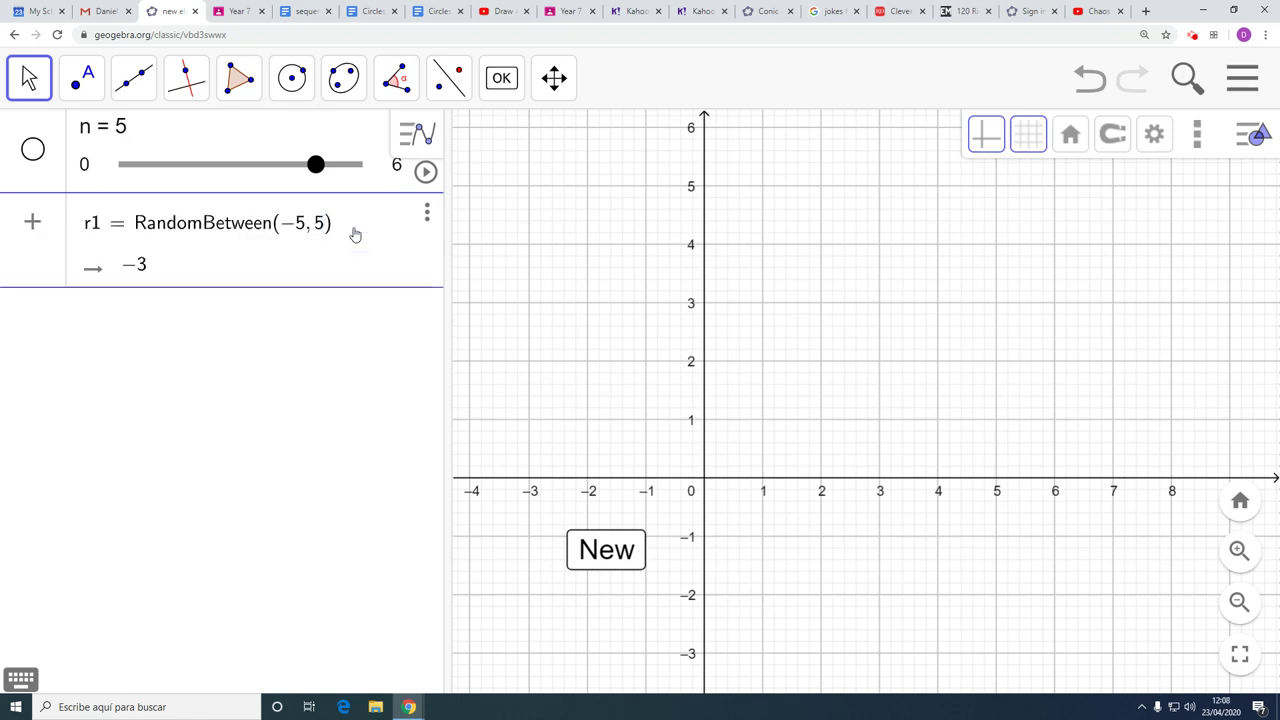
key(Return)
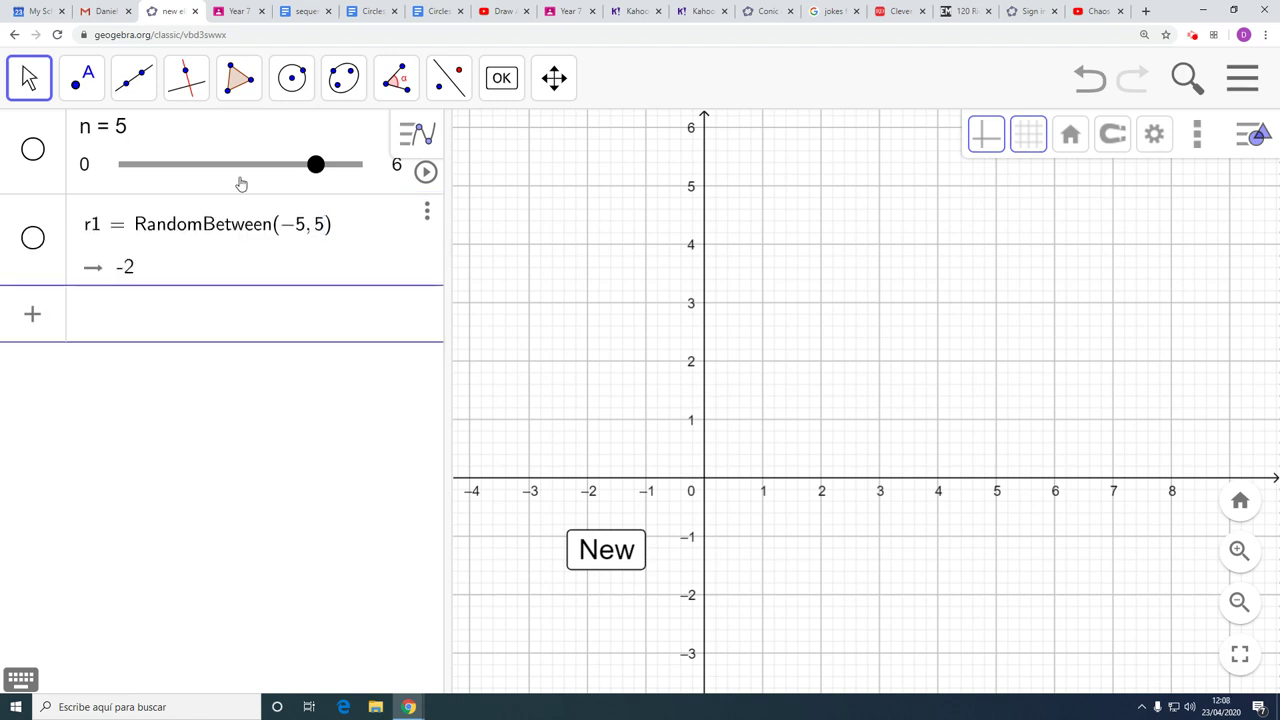
Step: Define r2 = RandomBetween(-6, n)
text(r2 = random)
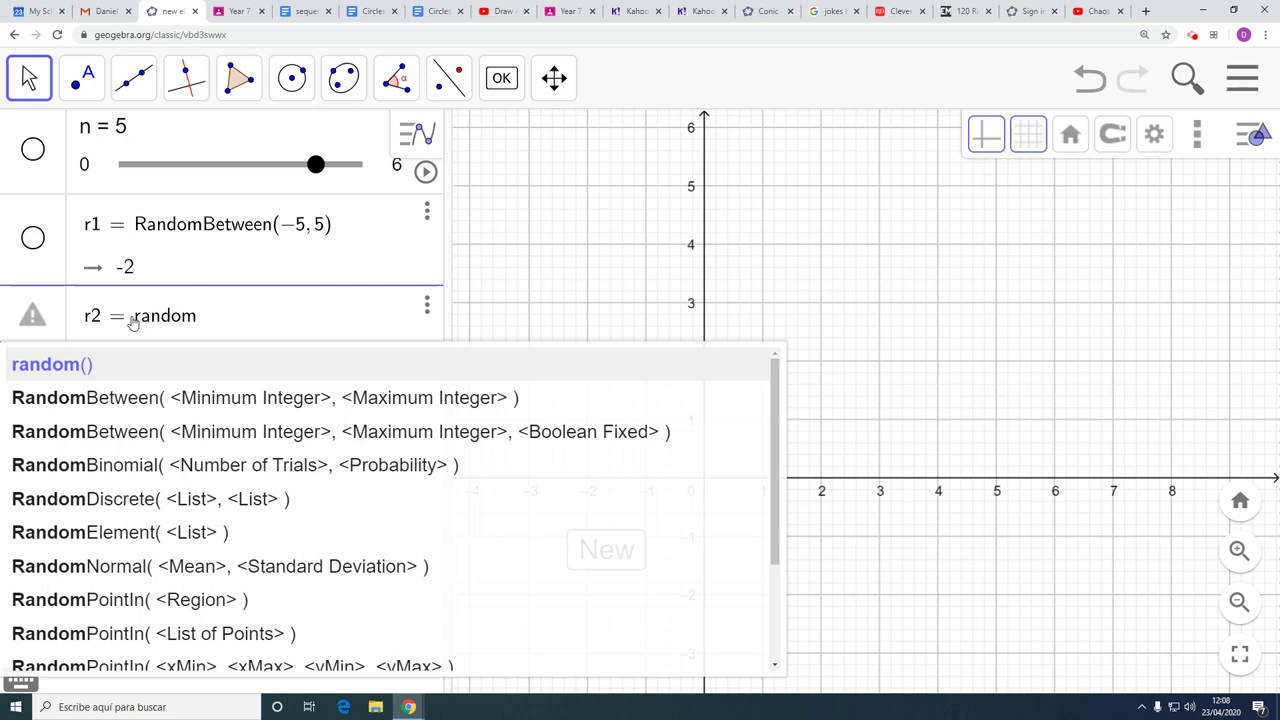
click(268, 404)
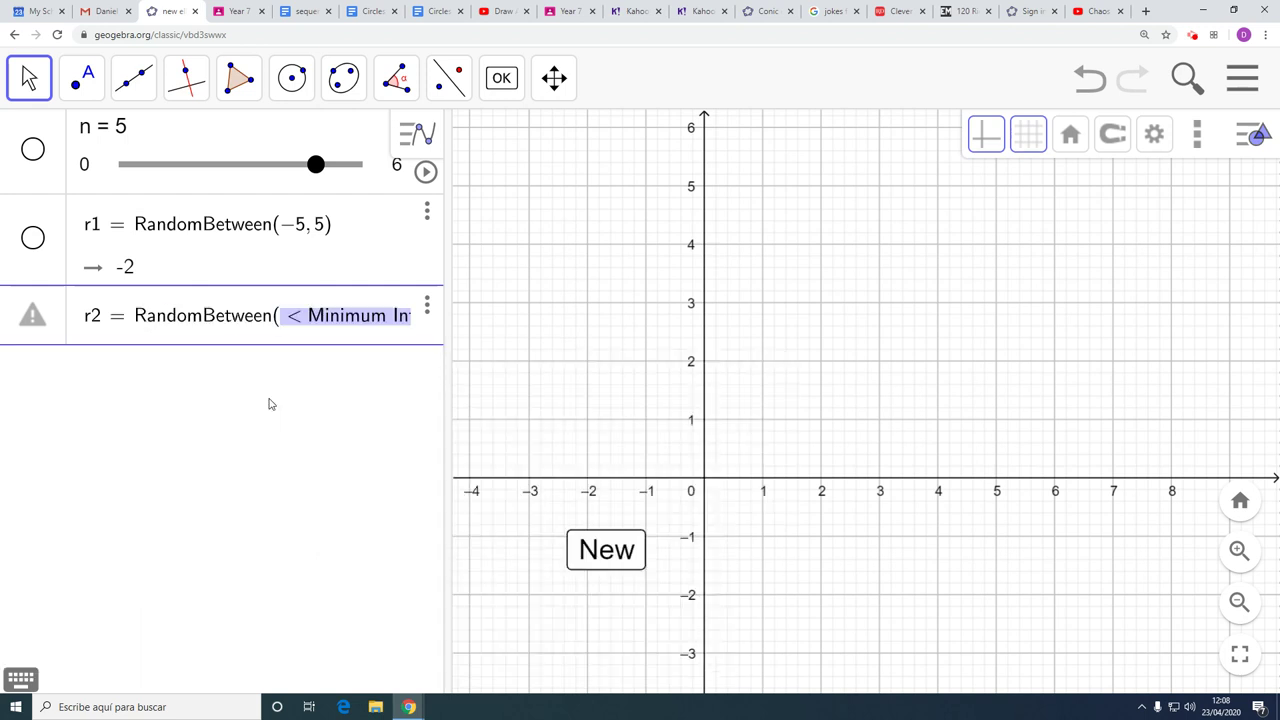
text(-6)
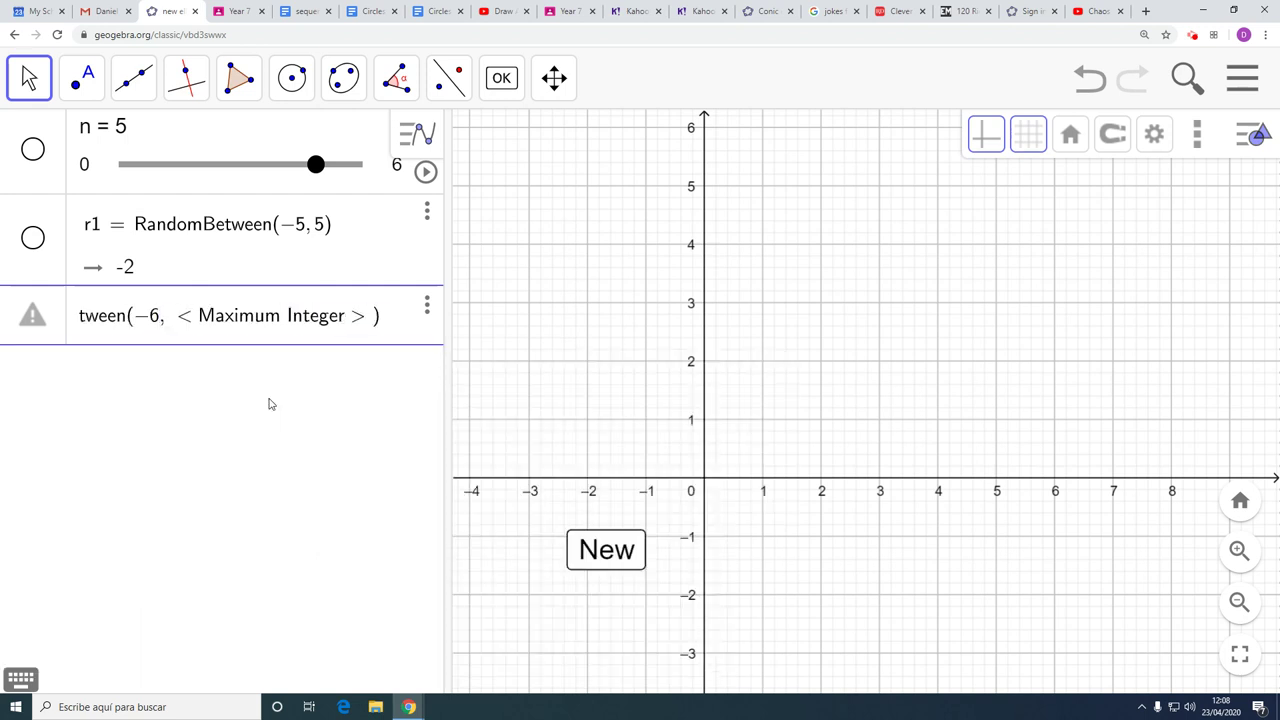
key(Right)
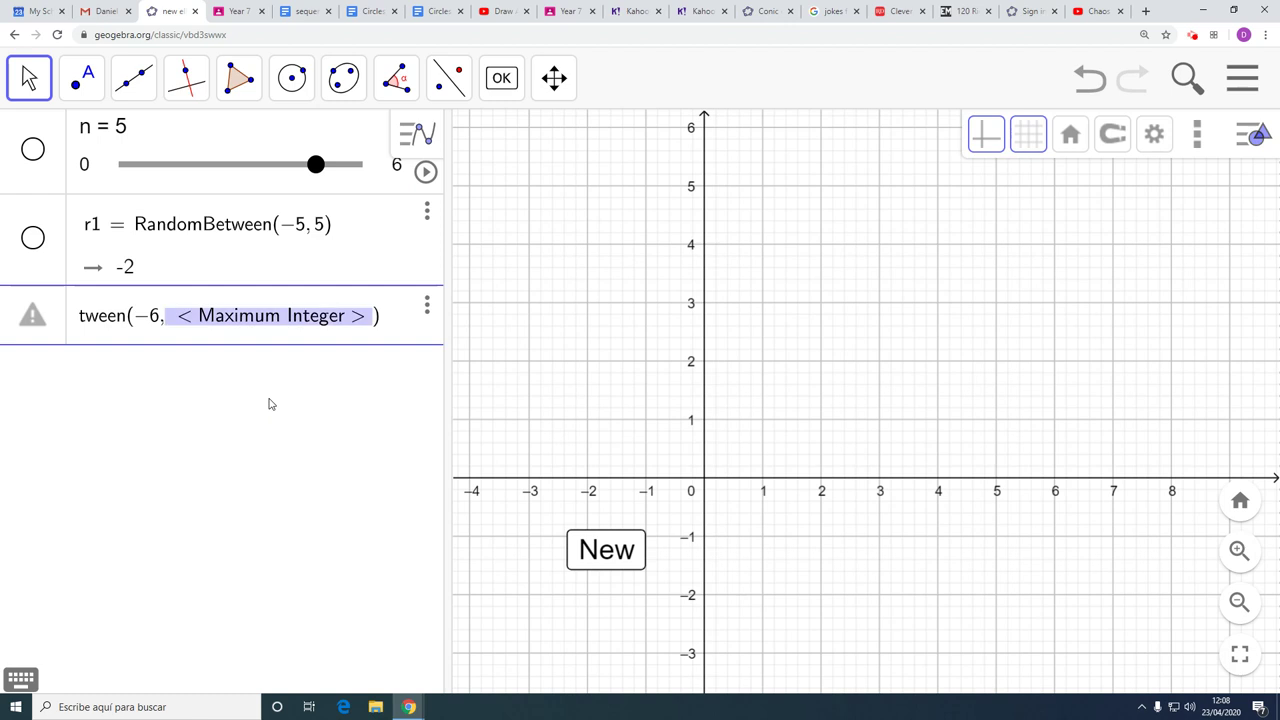
text(n)
key(Return)
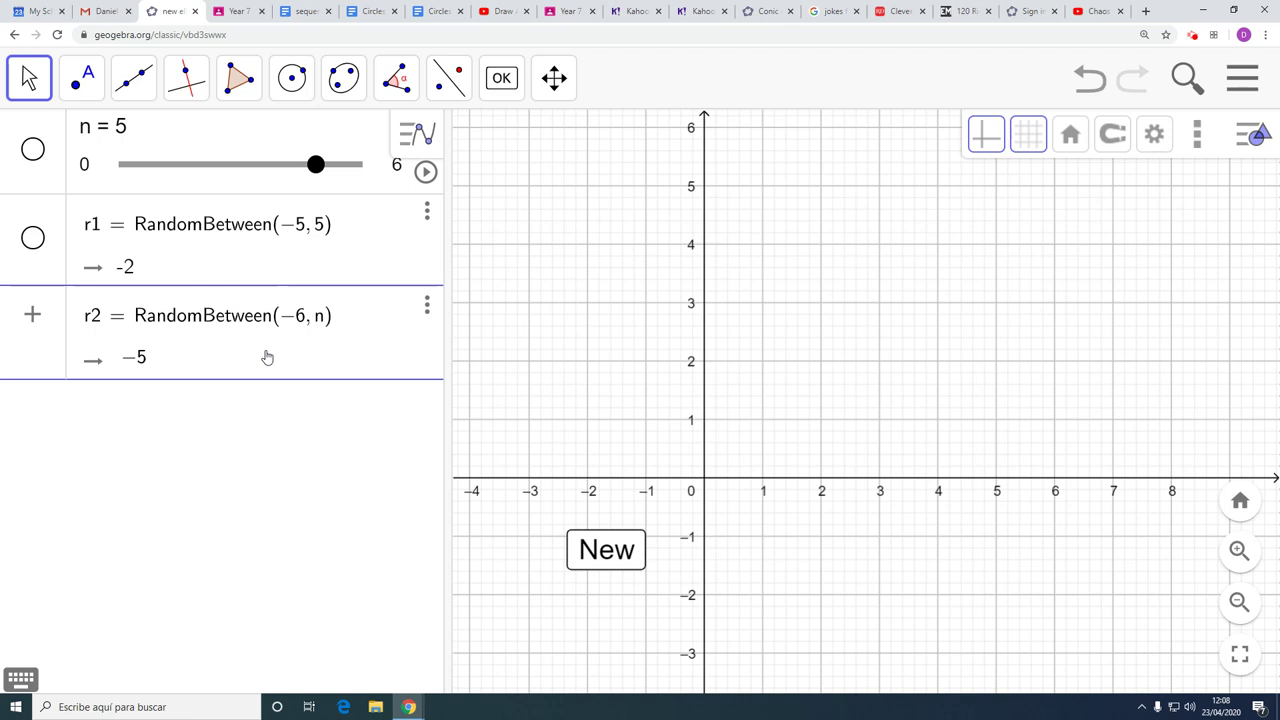
key(Return)
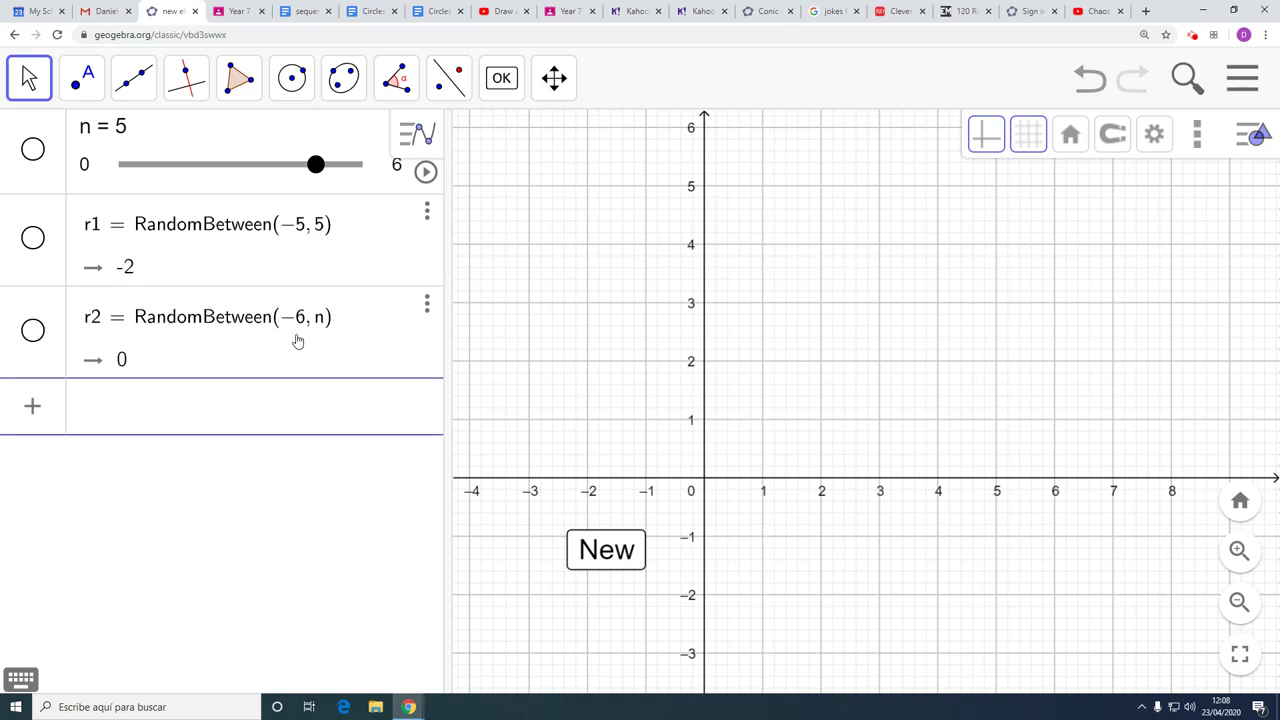
Step: Create sliders a and b, each with the default range -5 to 5
click(499, 80)
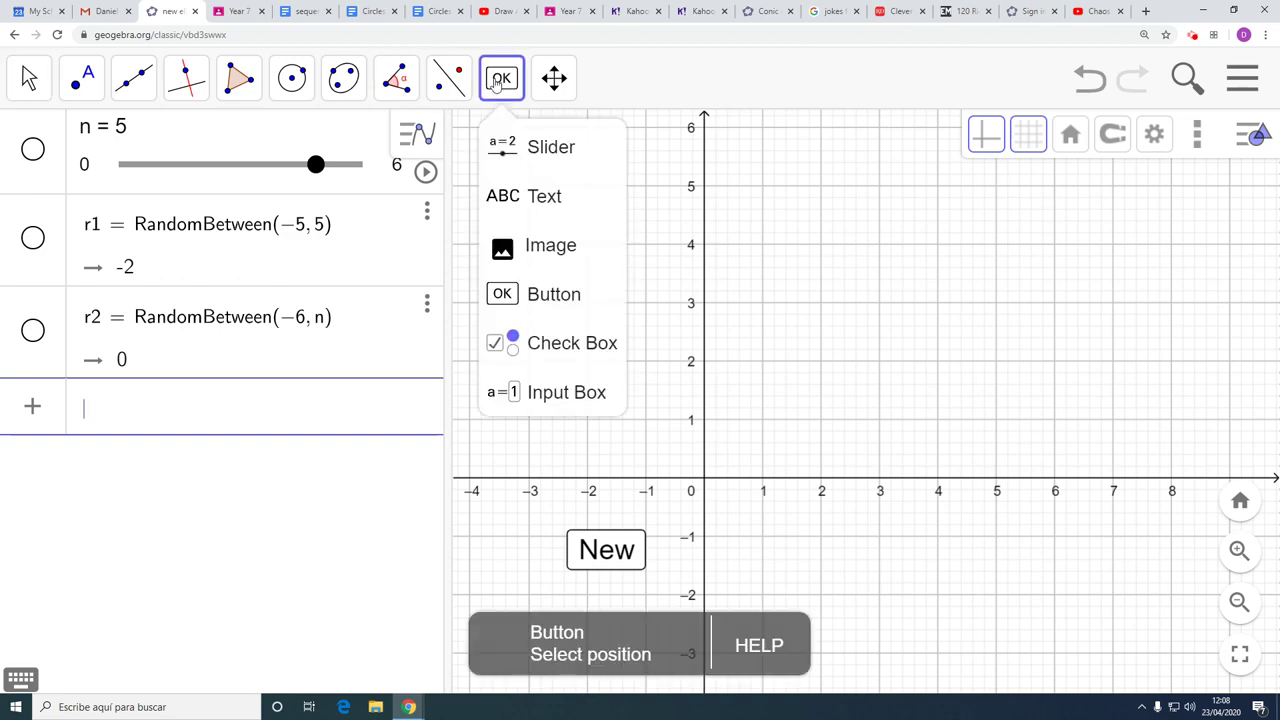
click(540, 147)
click(858, 191)
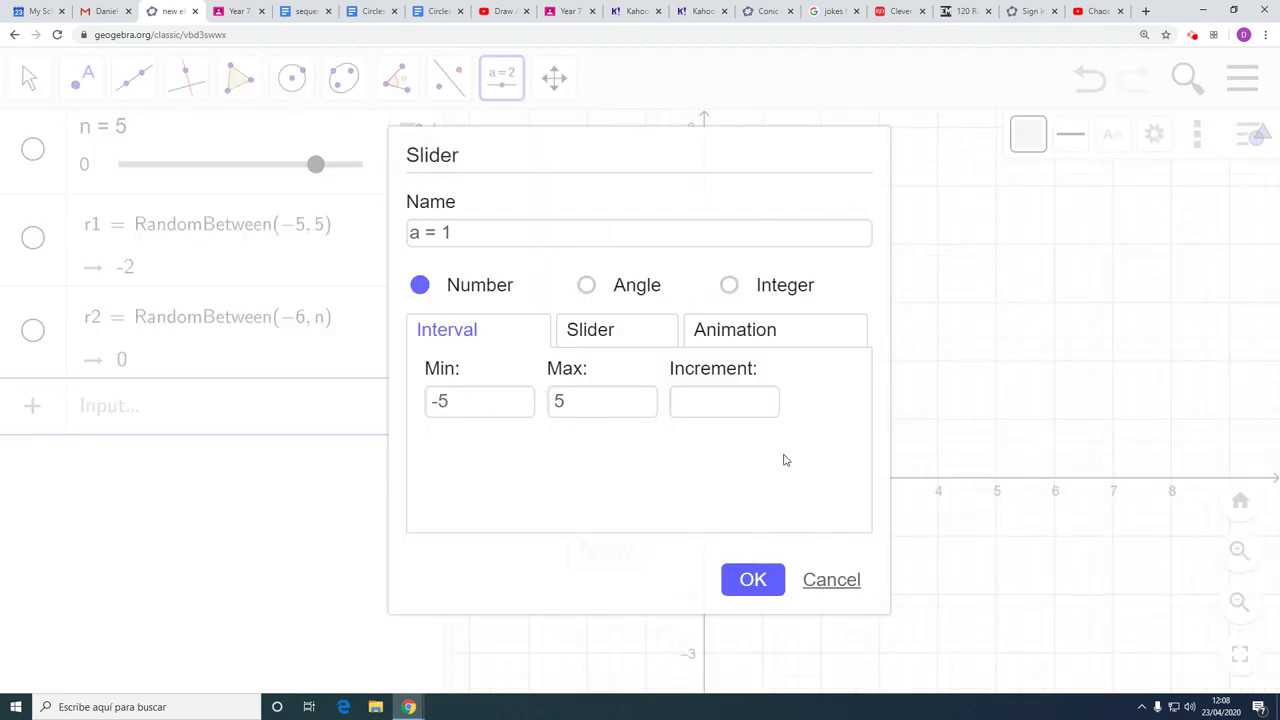
click(780, 579)
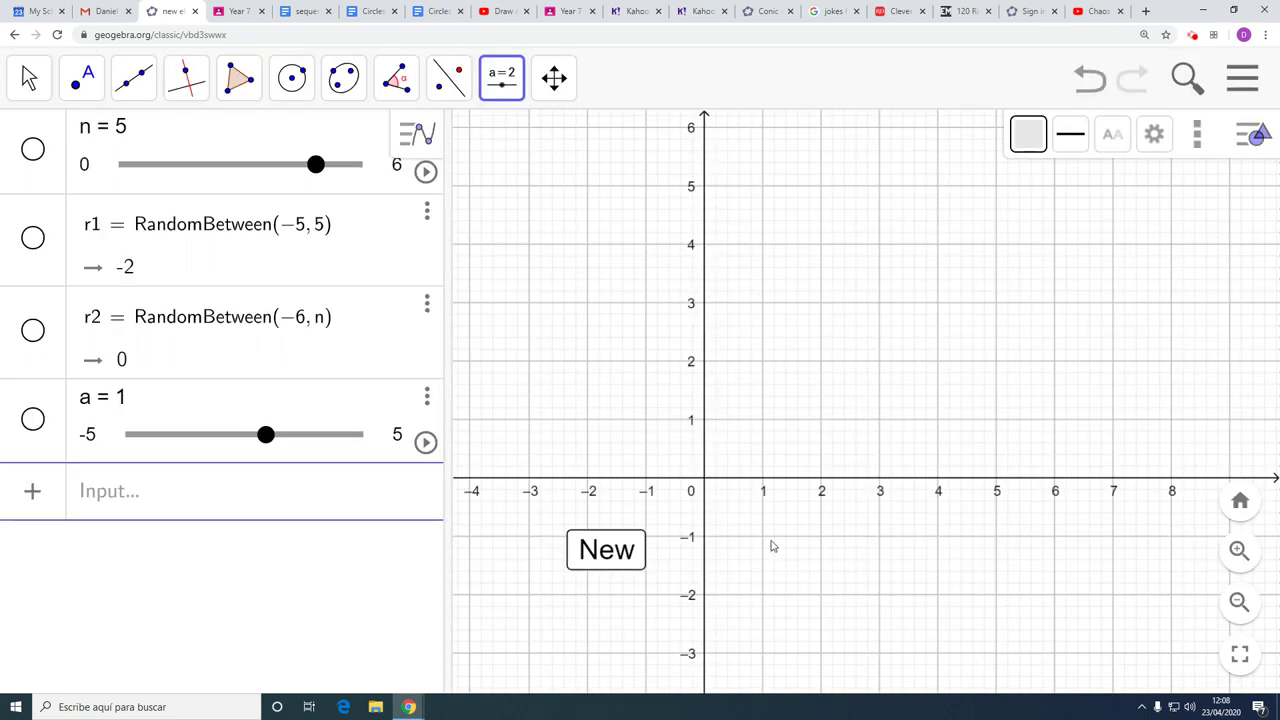
click(209, 478)
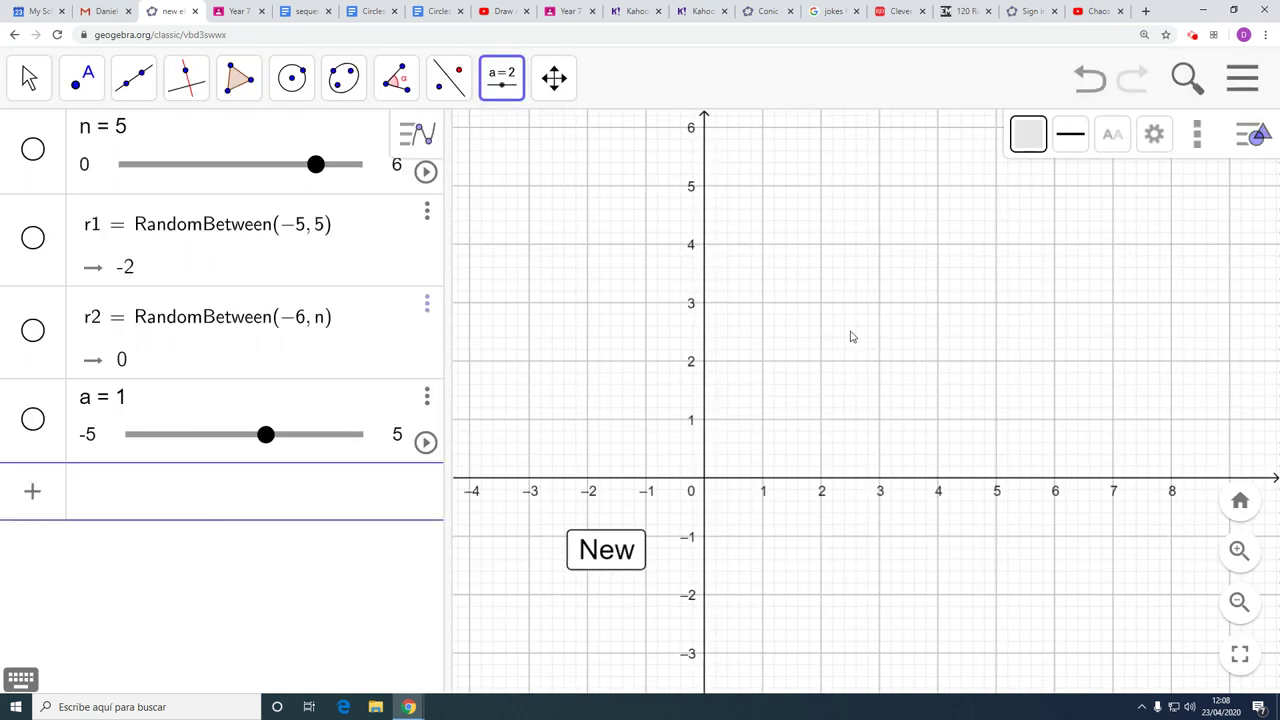
click(504, 84)
click(528, 160)
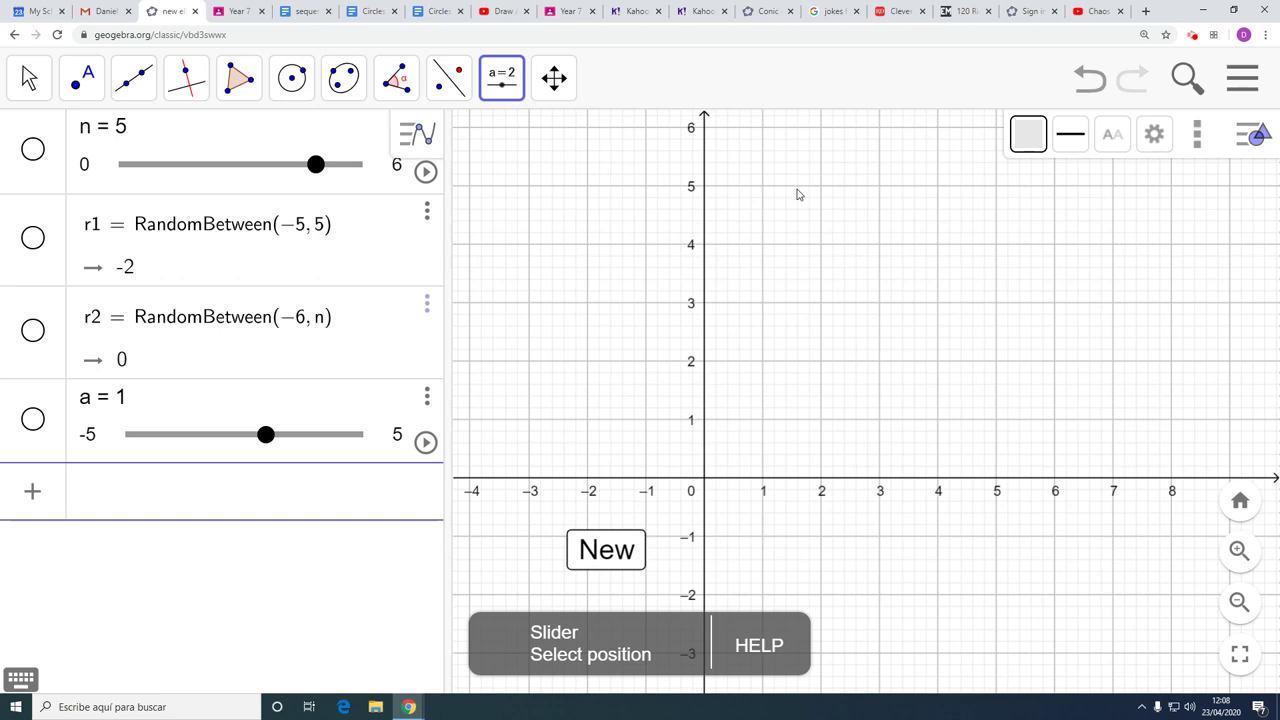
click(800, 194)
click(752, 580)
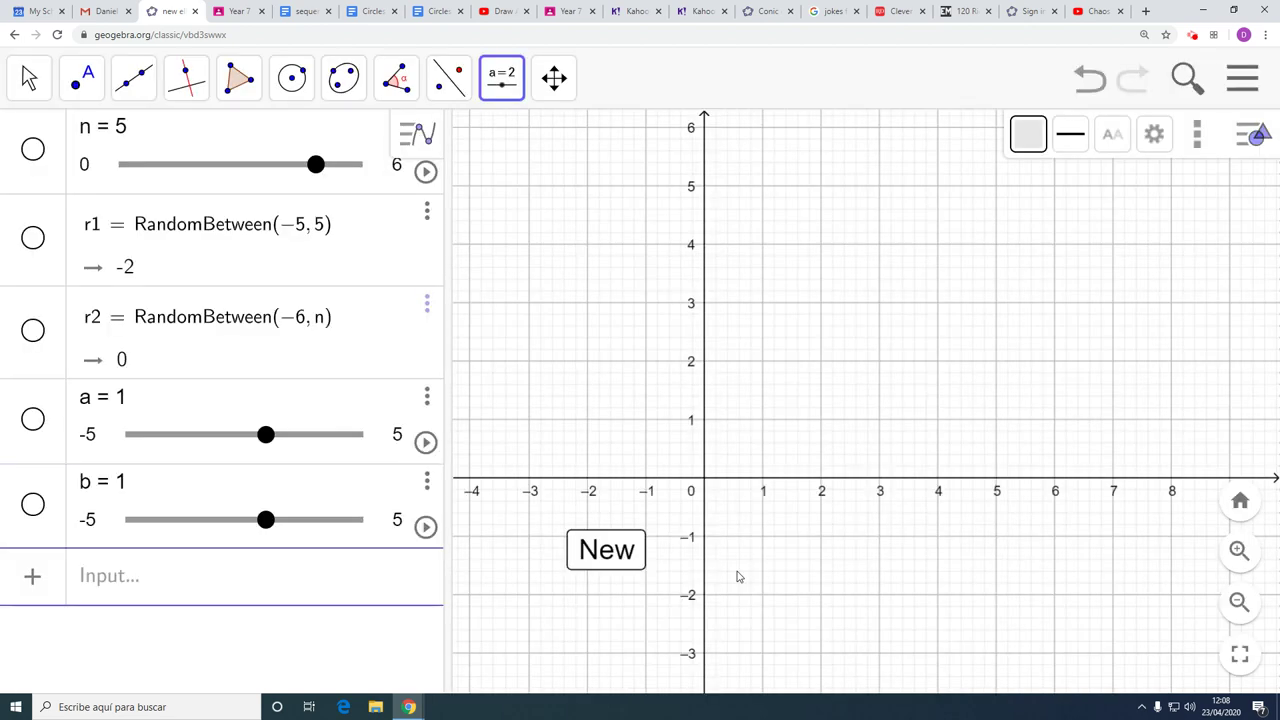
drag(258, 437, 229, 436)
click(835, 583)
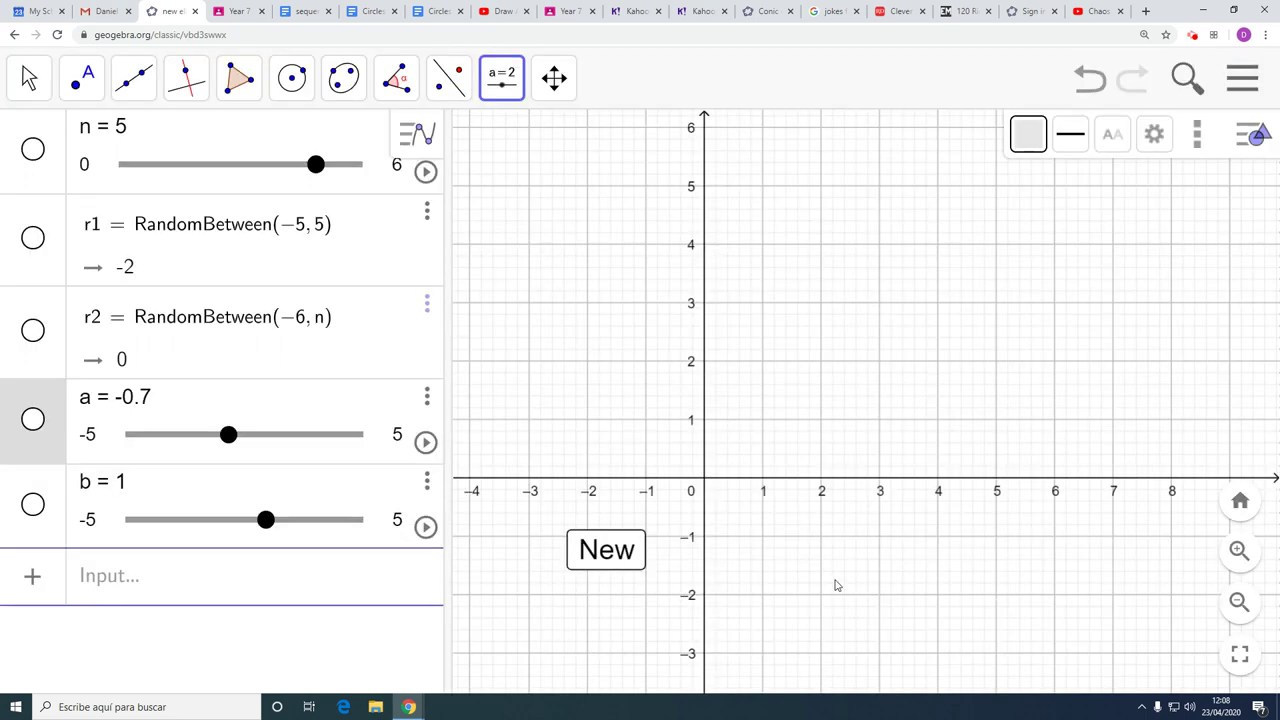
Step: Define point A = (a, b) and drag the sliders to place A near (0.9, 0.9)
click(208, 582)
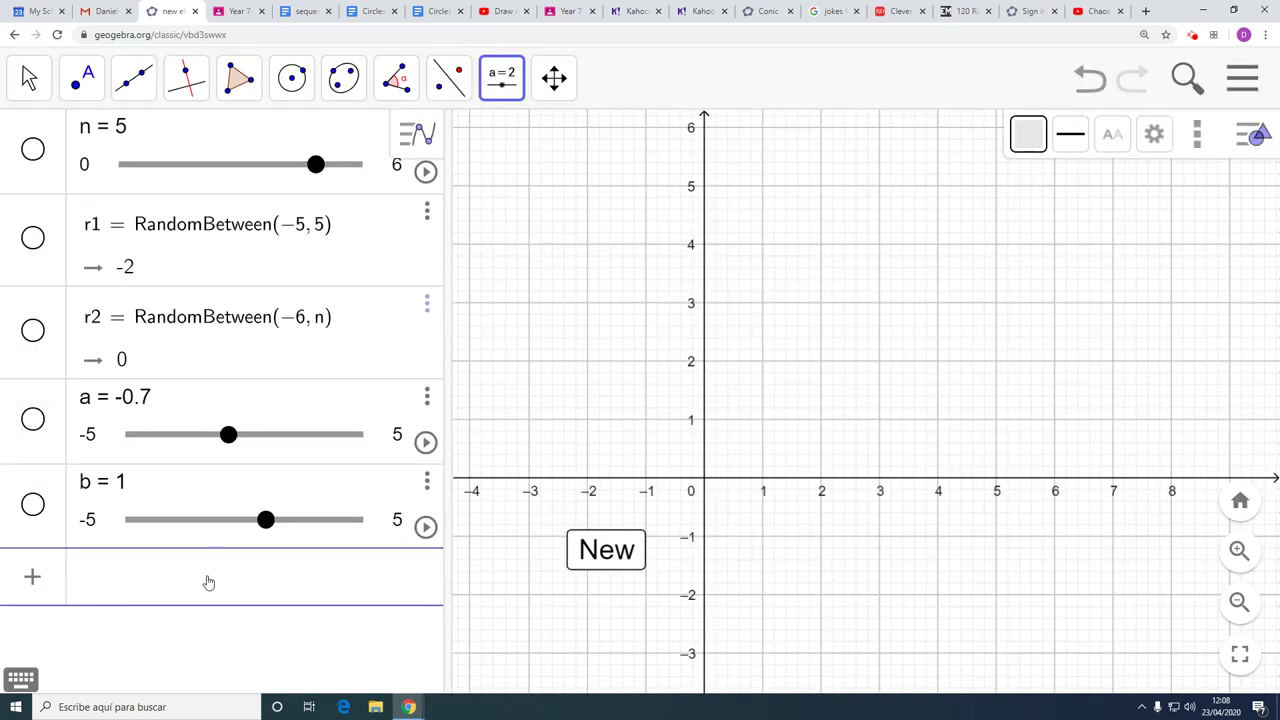
text(A = ()
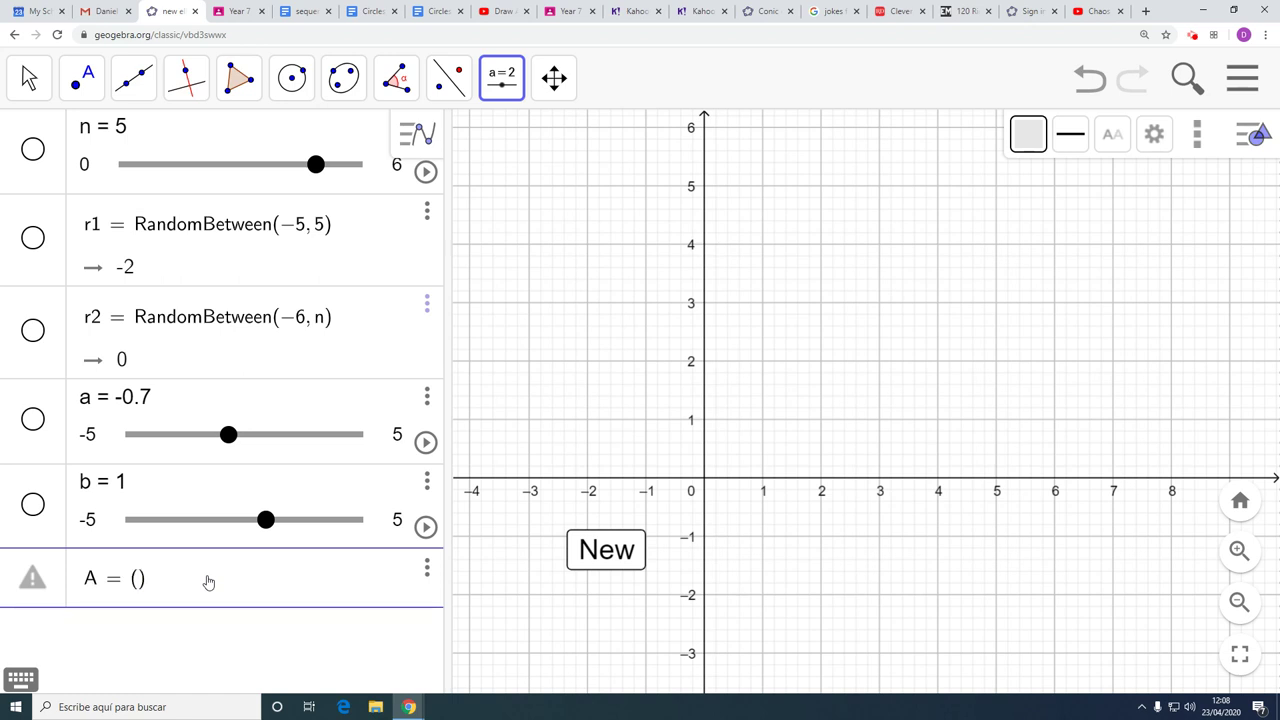
text(a, b)
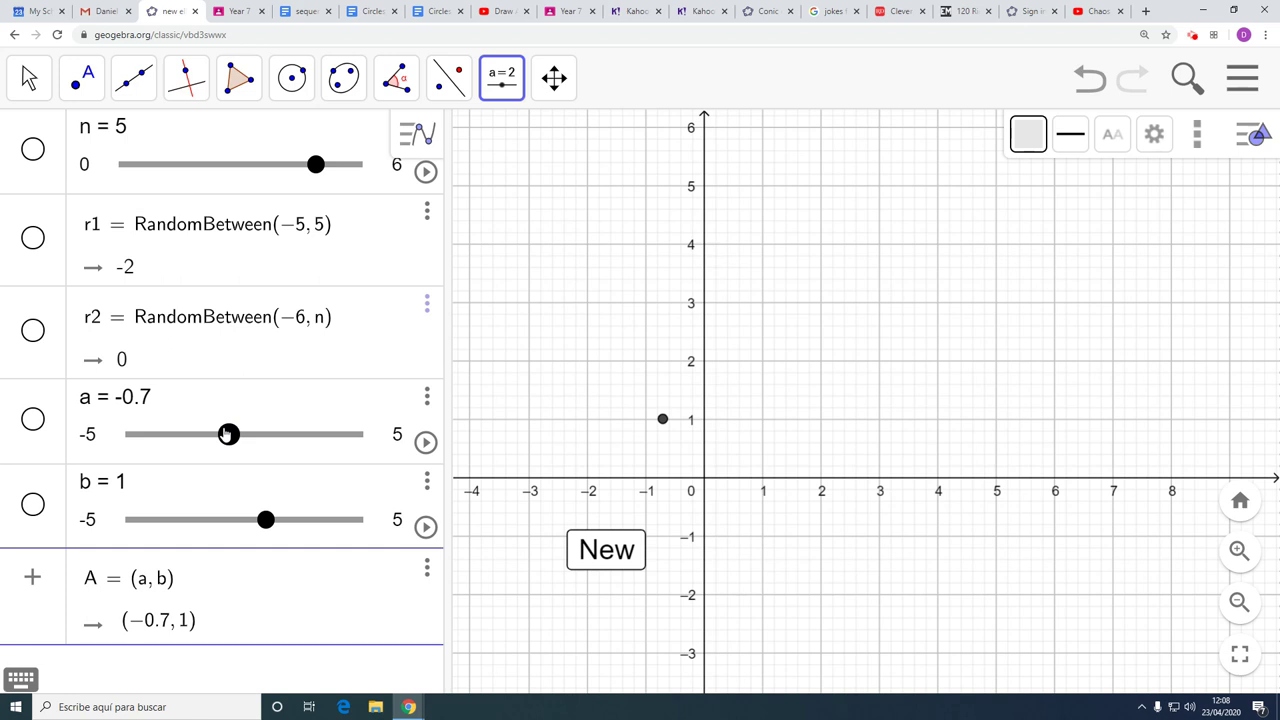
key(Return)
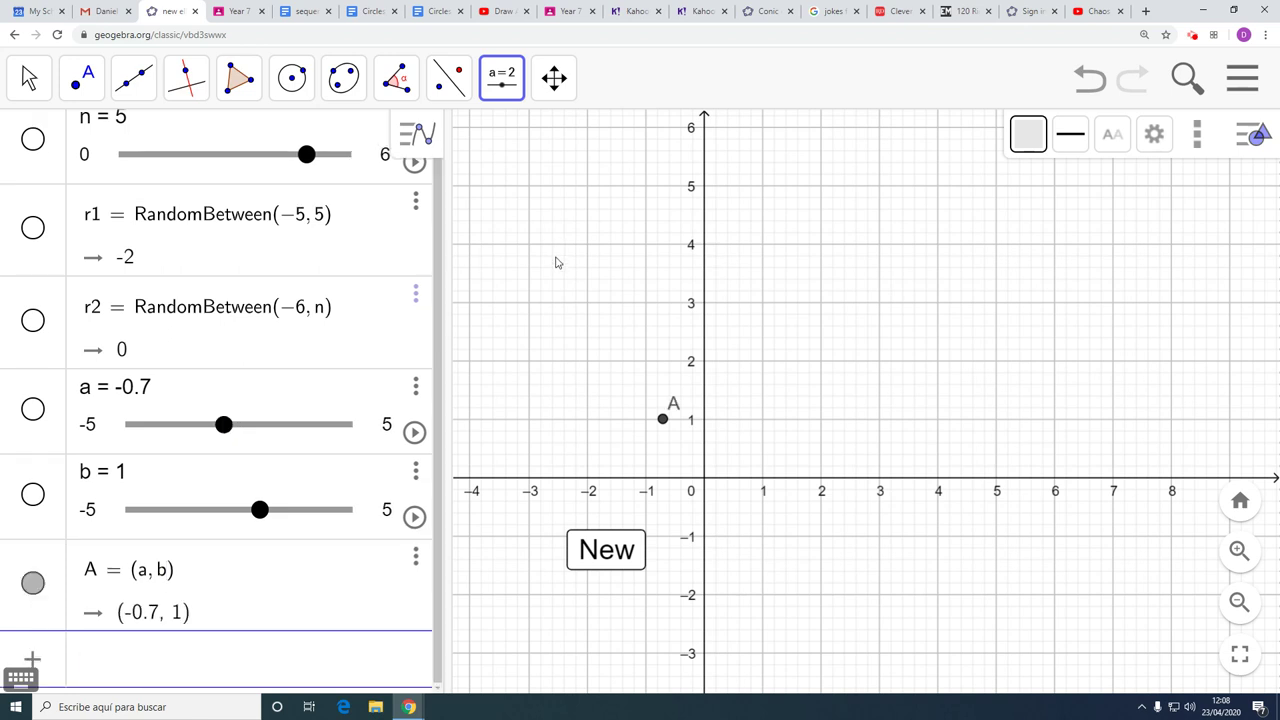
mouse_move(223, 428)
mouse_down()
mouse_move(329, 428)
mouse_move(222, 429)
mouse_up()
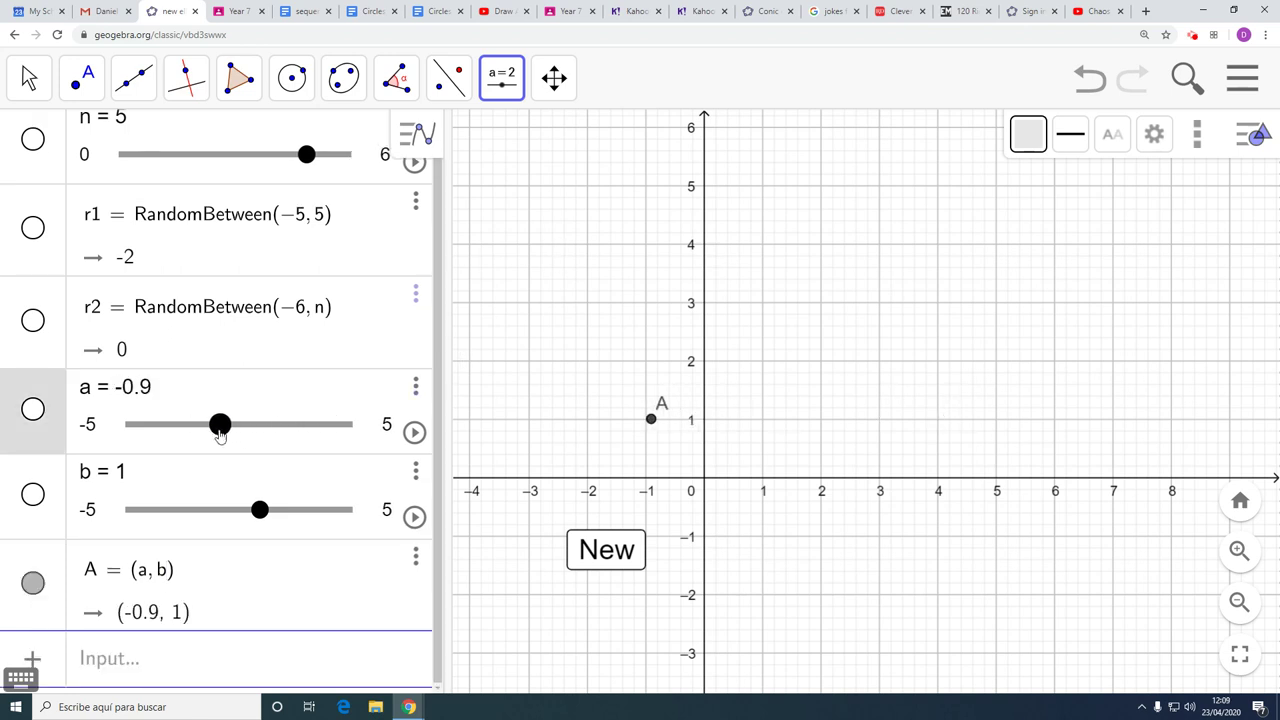
click(831, 579)
click(28, 80)
mouse_move(259, 509)
mouse_down()
mouse_move(170, 520)
mouse_move(334, 526)
mouse_move(231, 535)
mouse_move(257, 531)
mouse_up()
drag(220, 424, 258, 427)
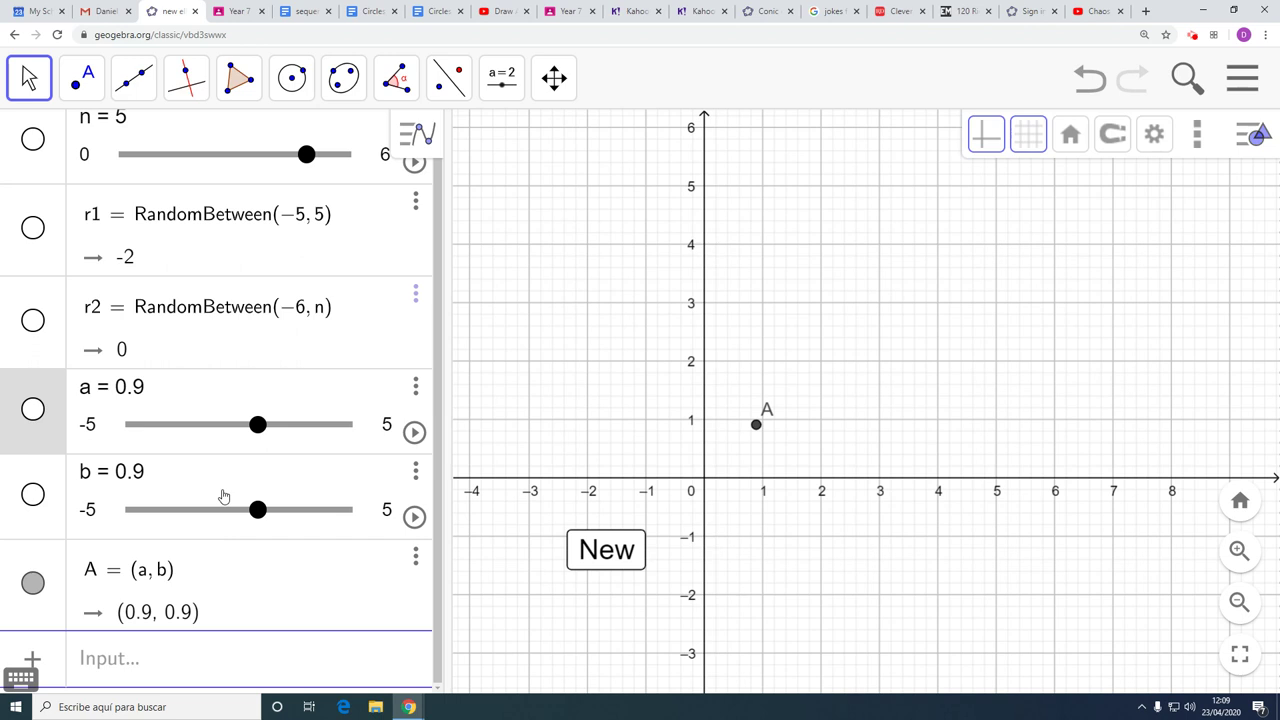
Step: Enter B = (r1, r2), which plots B at (-2, 0)
click(103, 664)
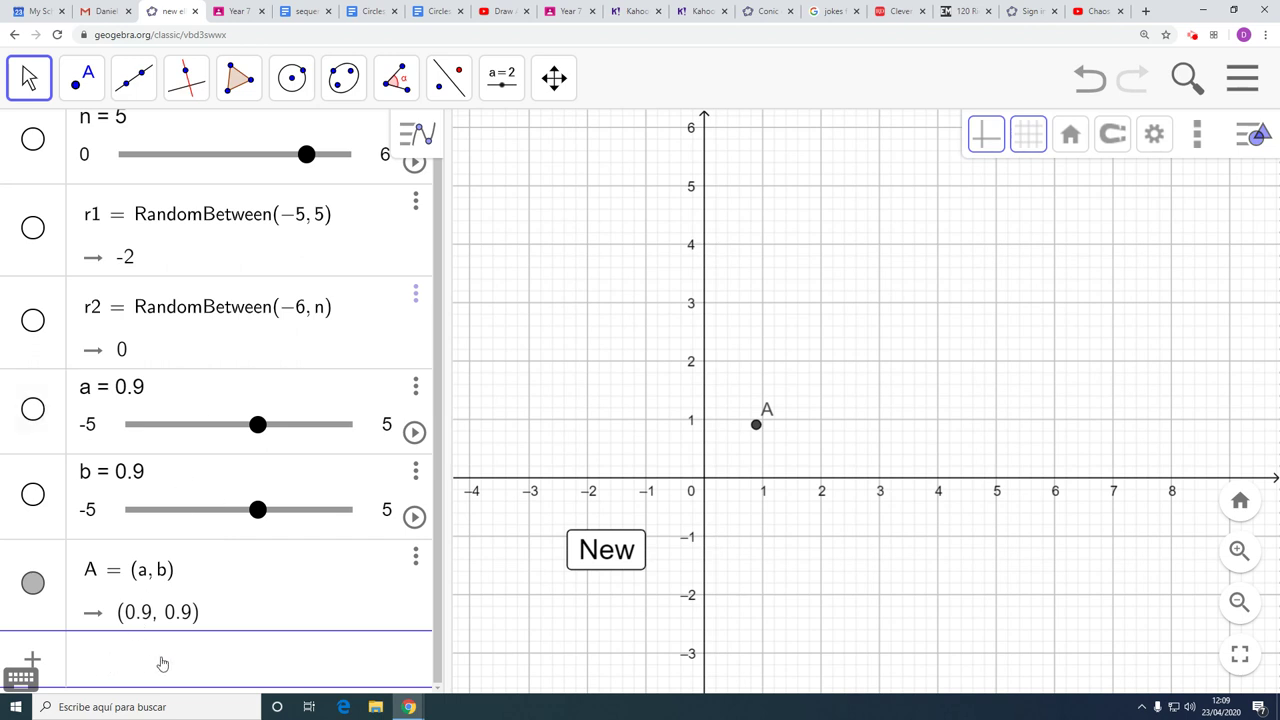
text(B)
key(BackSpace)
text(= )
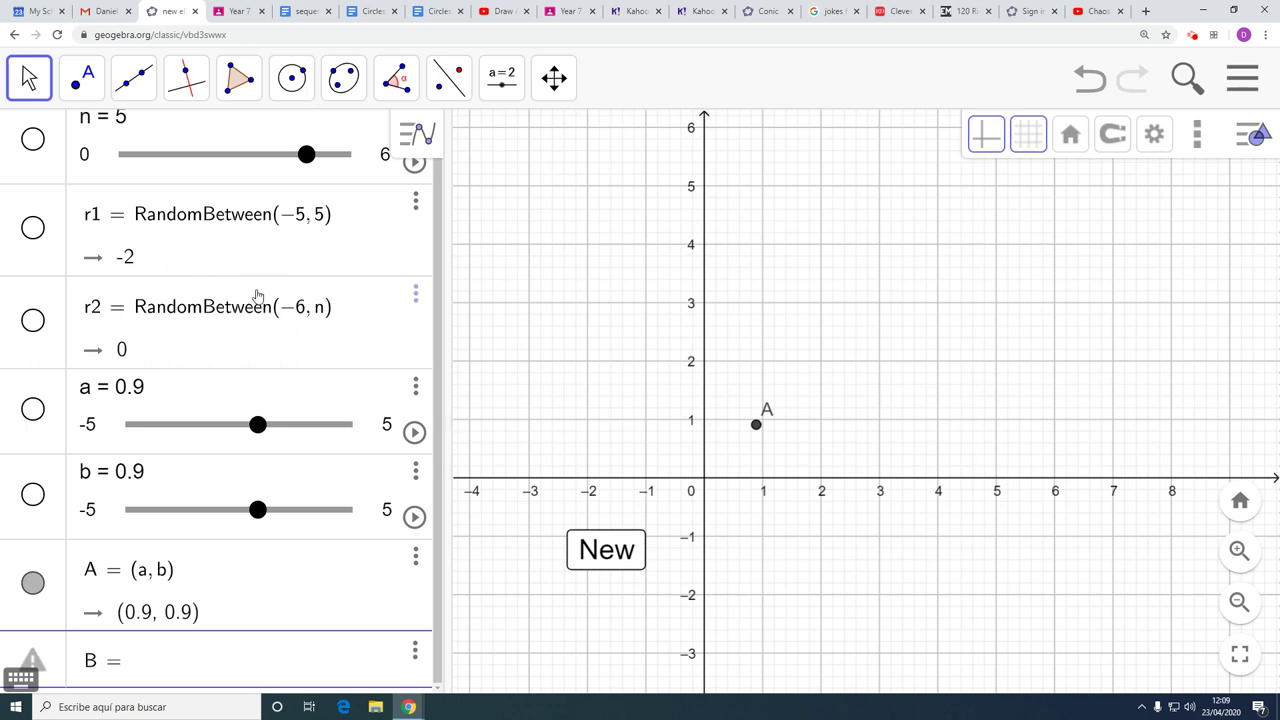
text((r1)
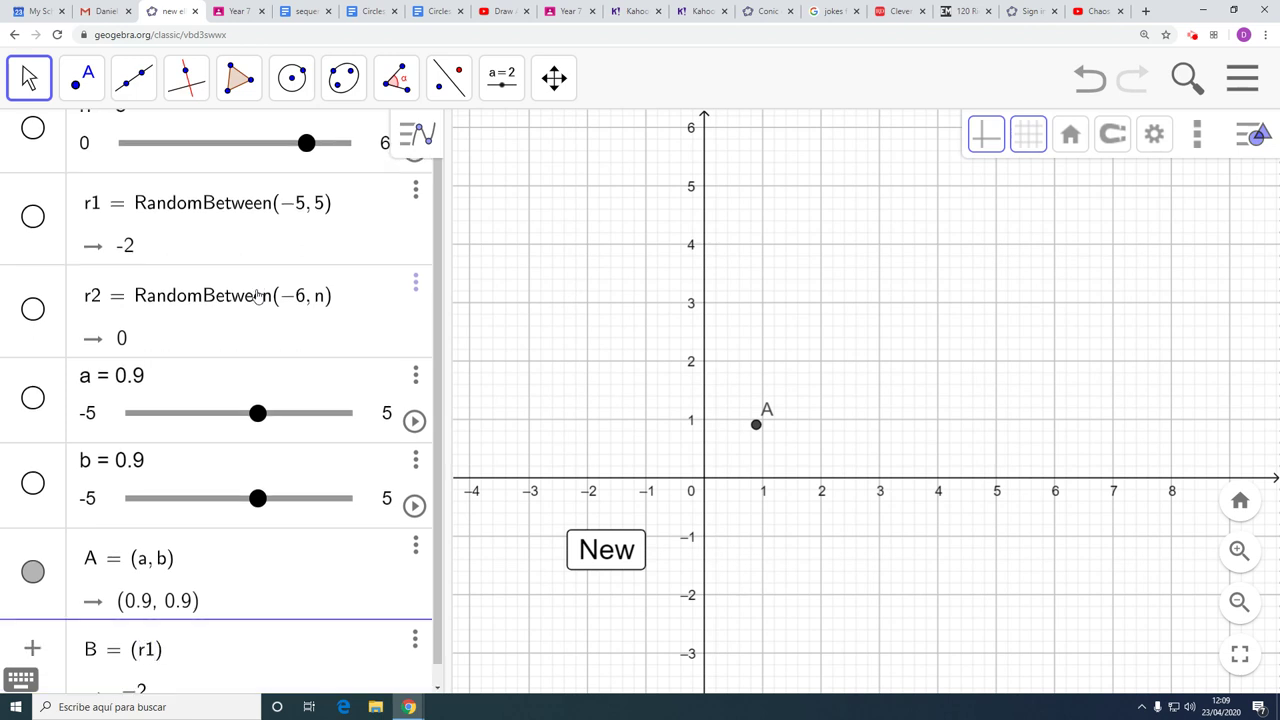
text(, r2)
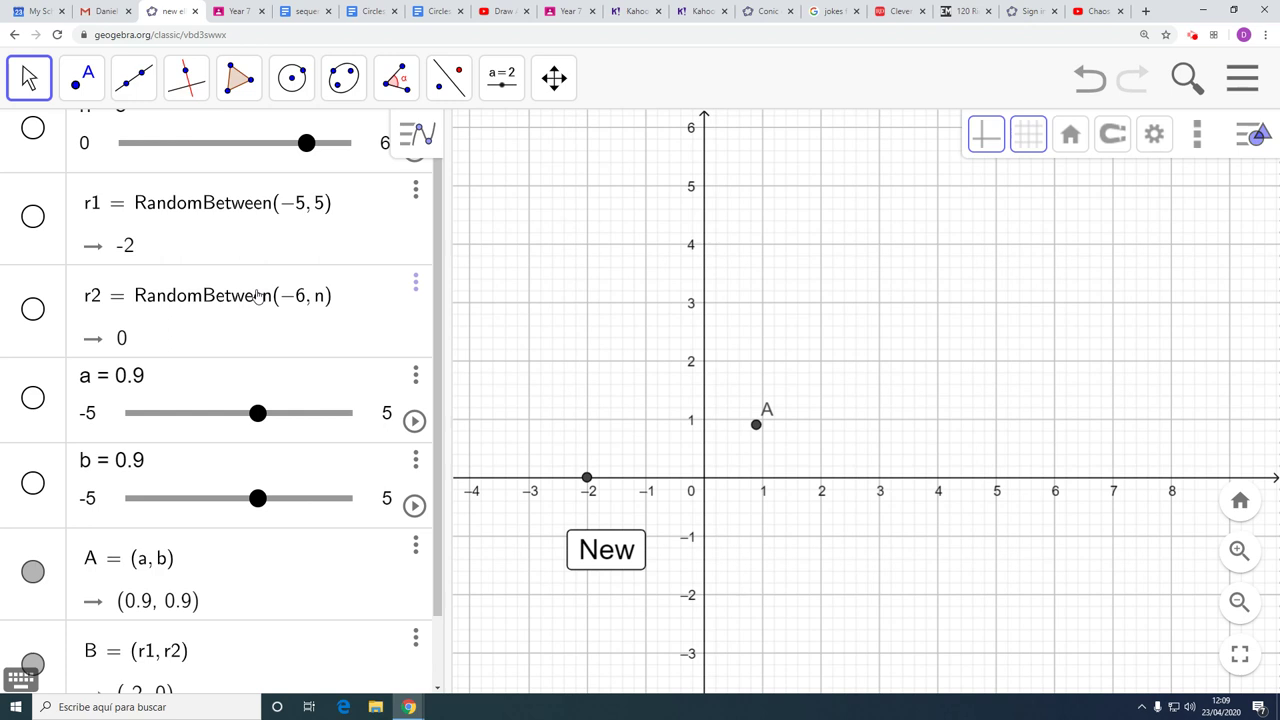
key(Return)
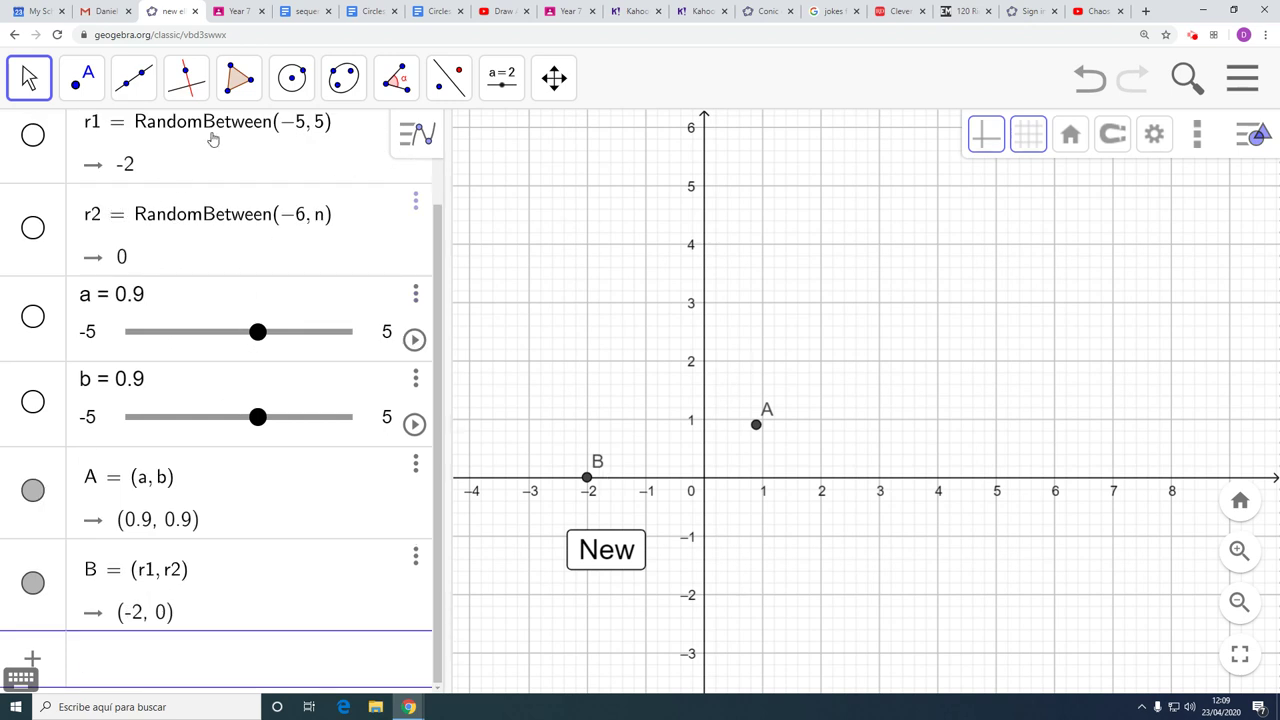
scroll(256, 332, up, 2)
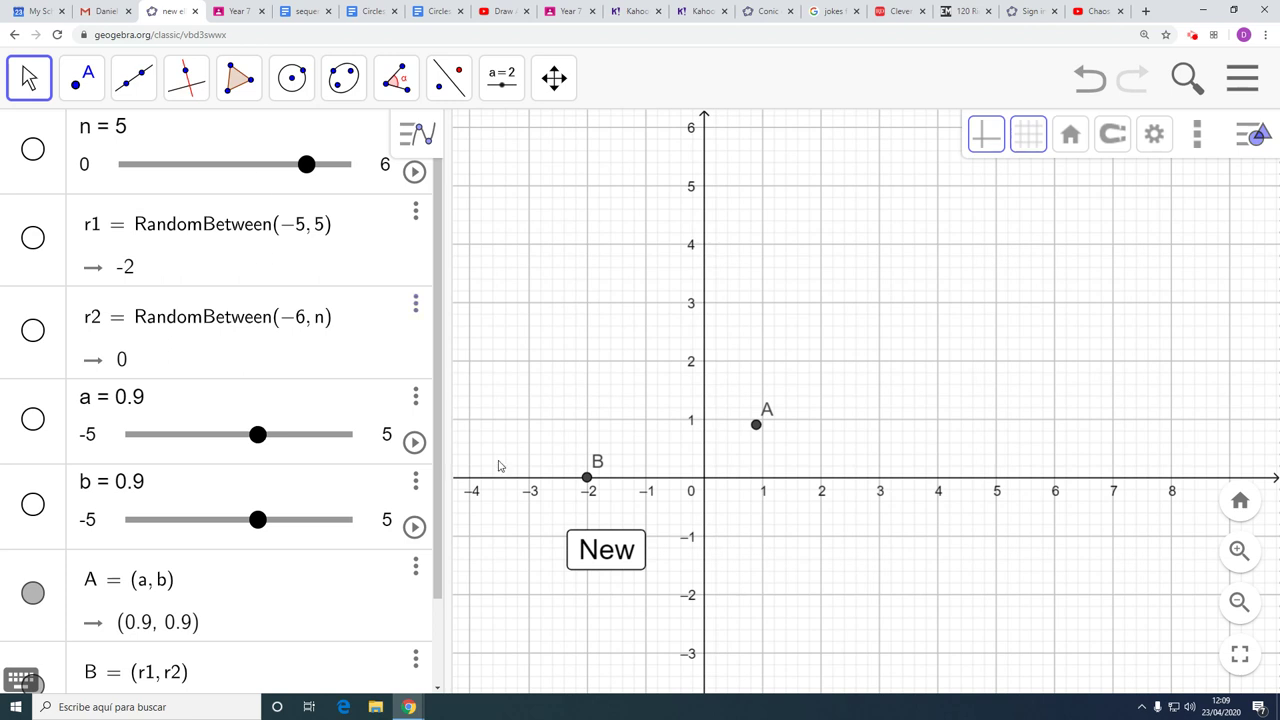
Step: Press the New button repeatedly to re-randomise point B
click(606, 551)
click(607, 555)
click(607, 555)
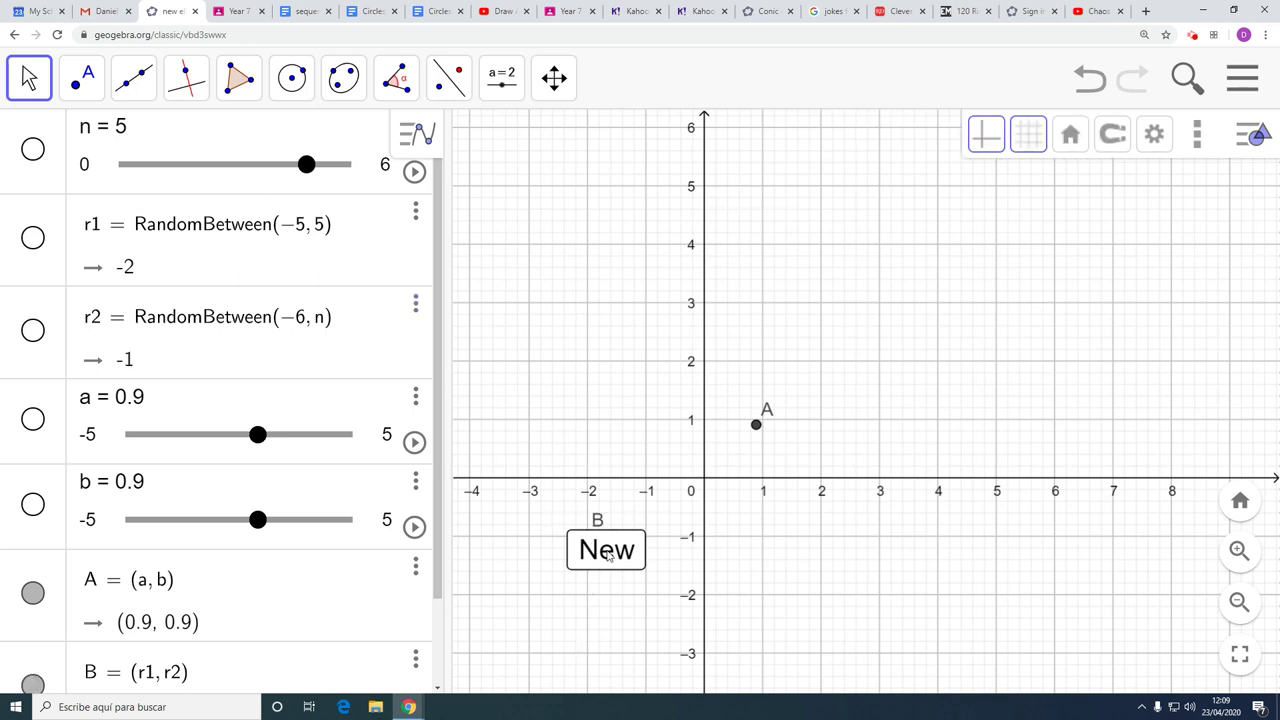
click(613, 562)
click(613, 562)
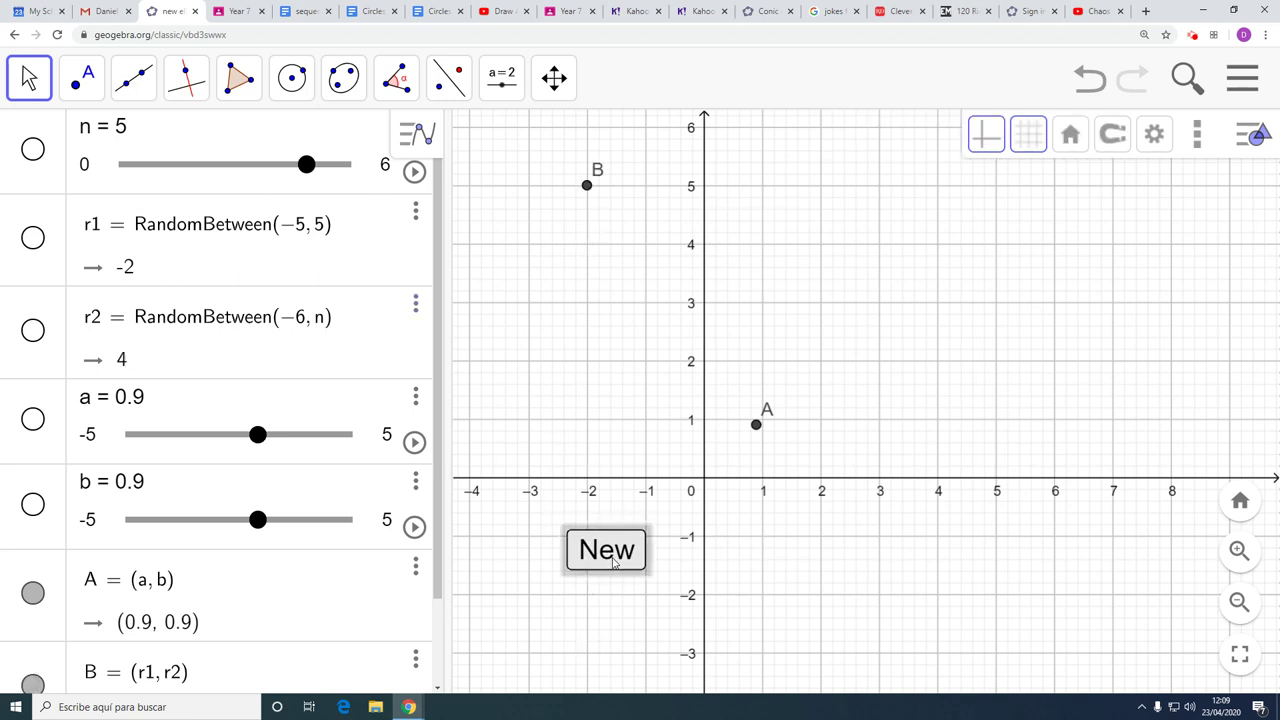
click(613, 562)
click(613, 562)
click(613, 562)
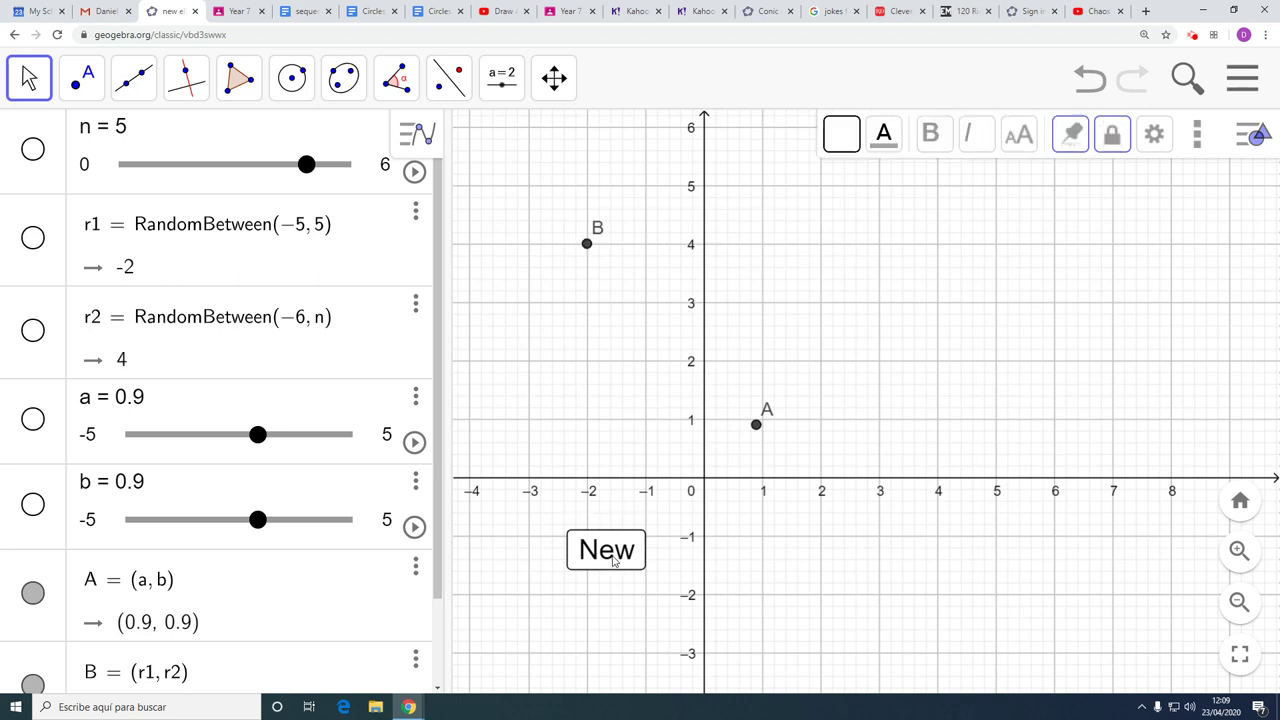
click(613, 562)
click(613, 562)
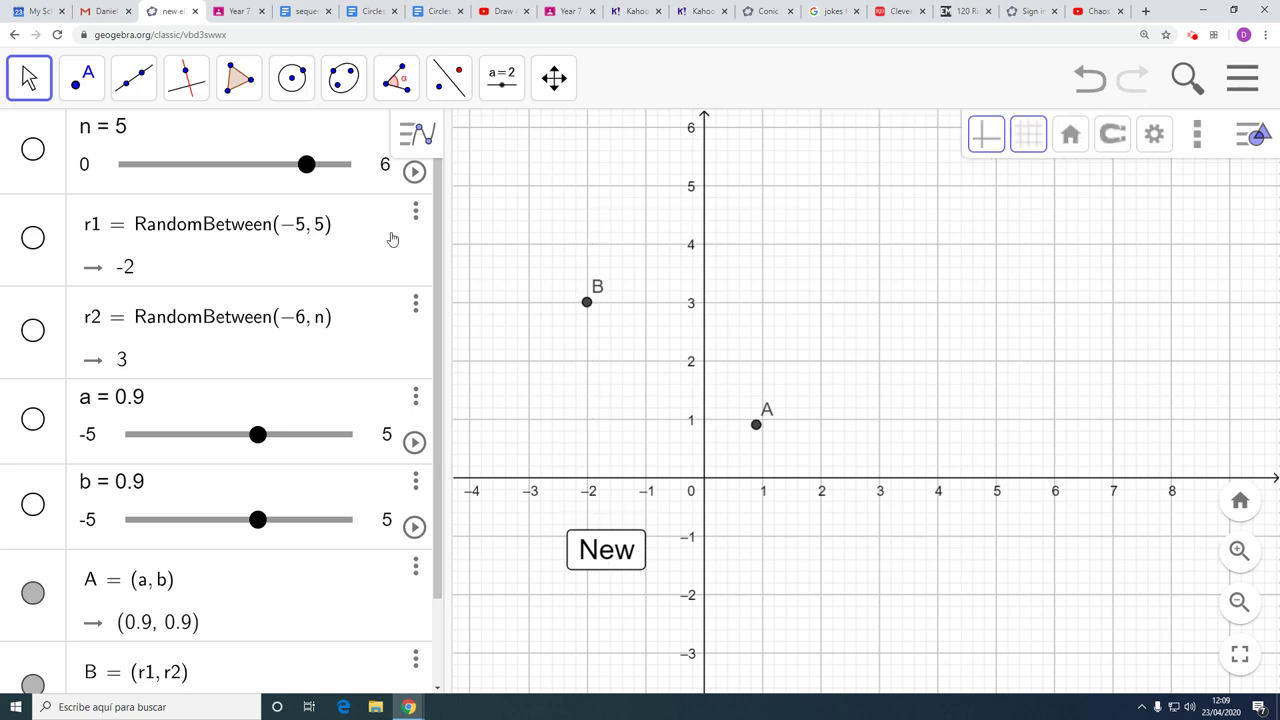
Step: Change r1's upper bound from 5 to n, making it RandomBetween(-5, n)
click(327, 237)
double_click(329, 239)
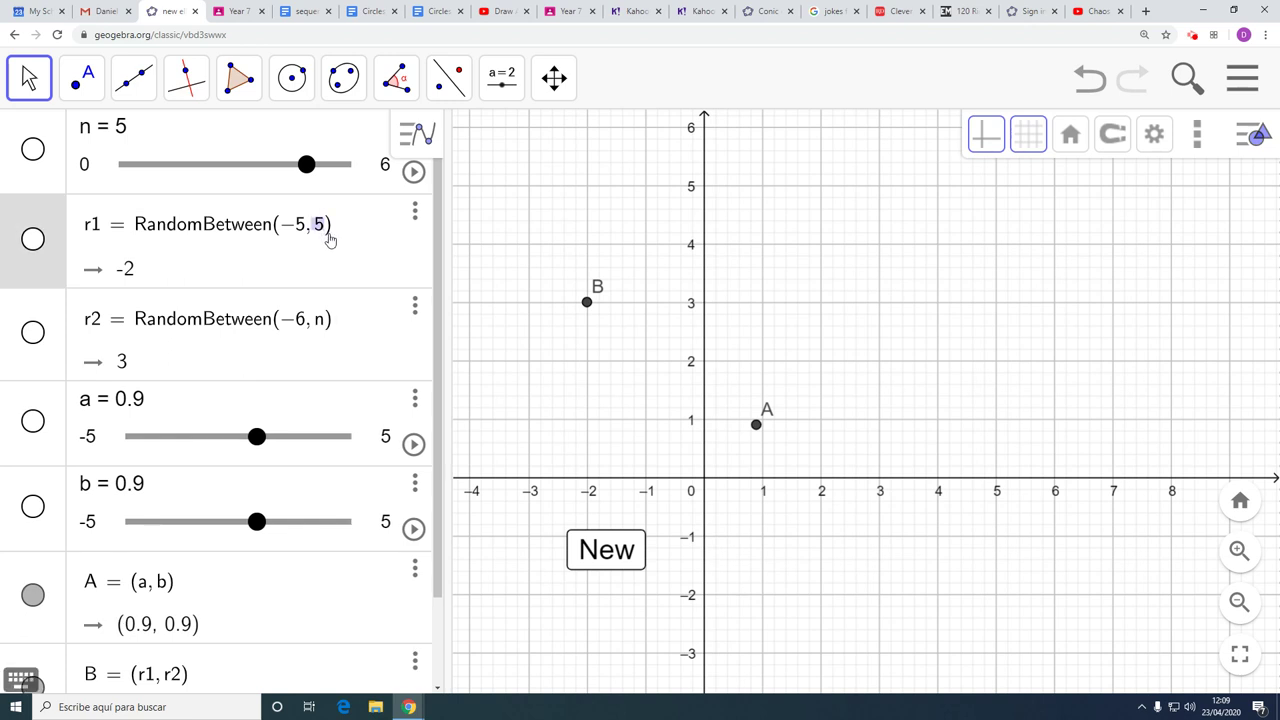
text(n)
key(Return)
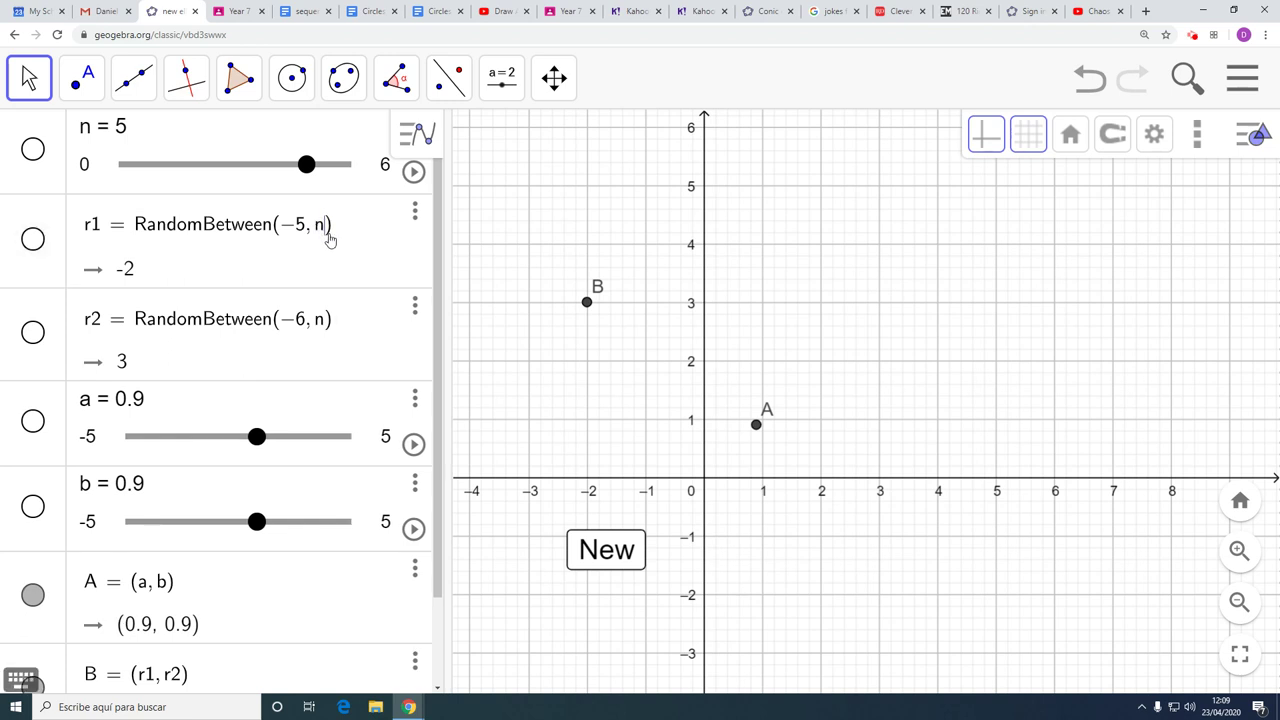
Step: Re-randomise focus B several more times with New and zoom out, leaving B at (-1, -2)
click(487, 405)
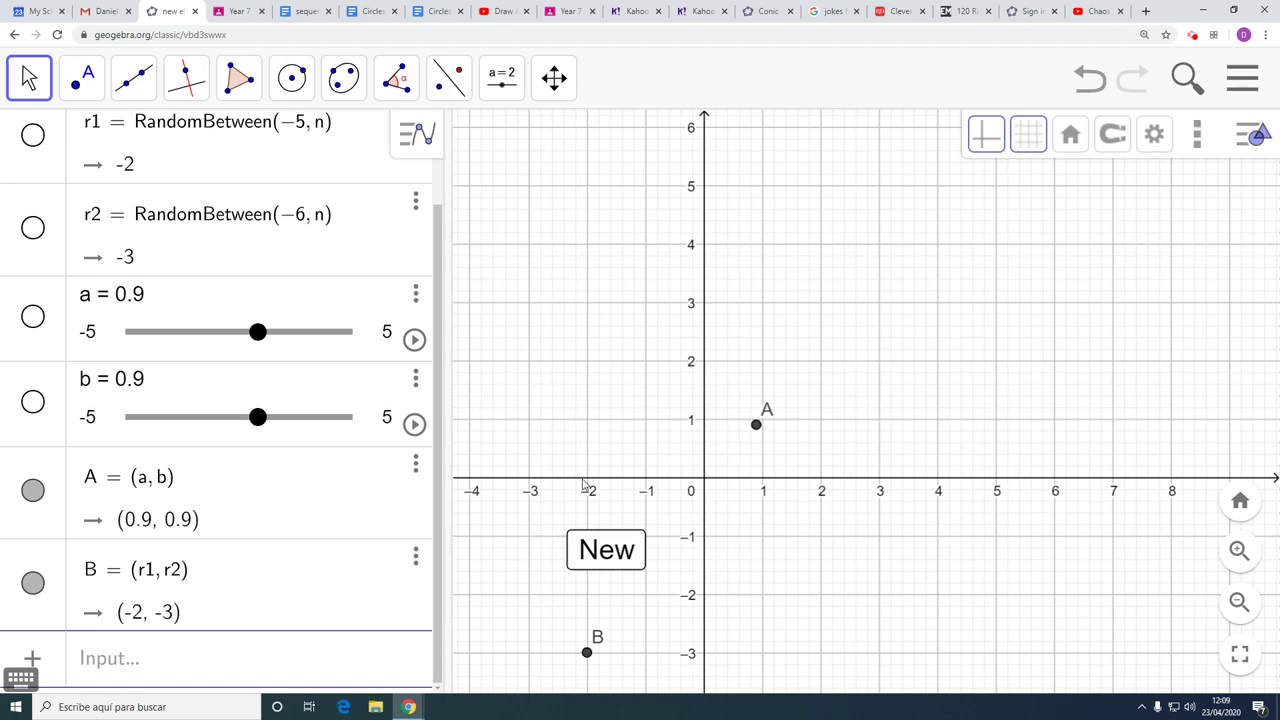
click(609, 562)
click(612, 564)
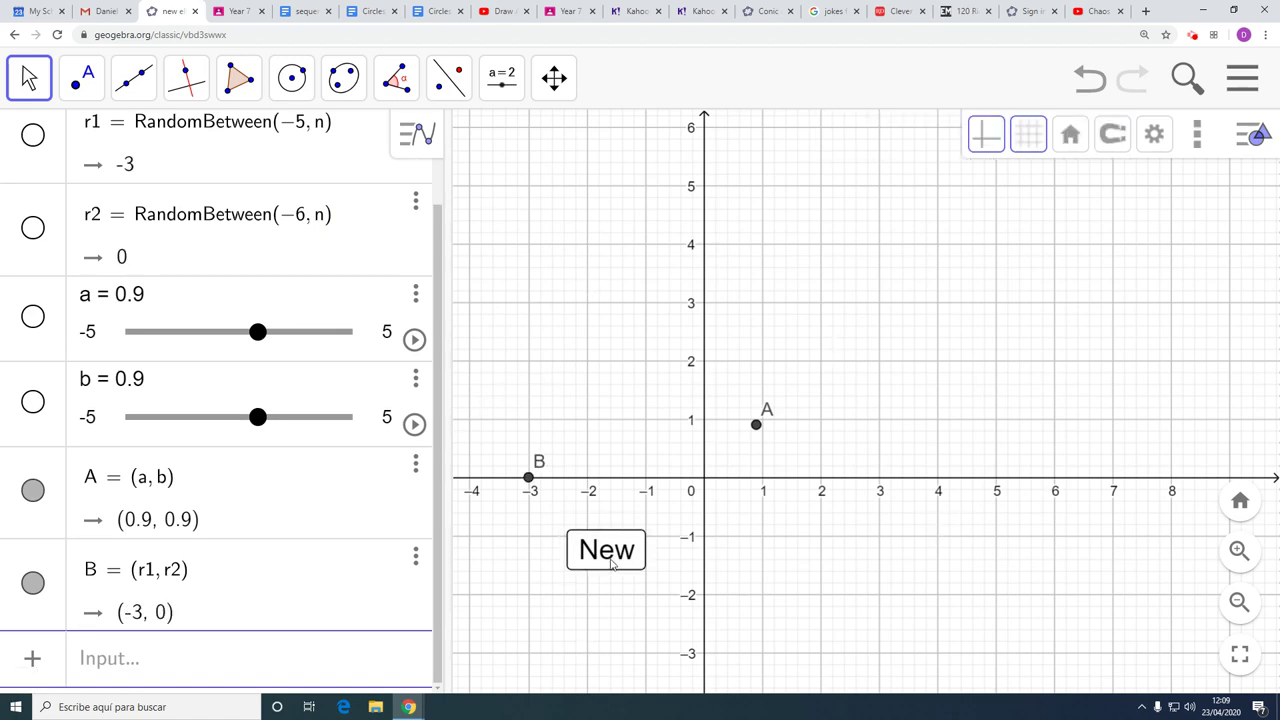
click(606, 550)
click(606, 550)
click(606, 550)
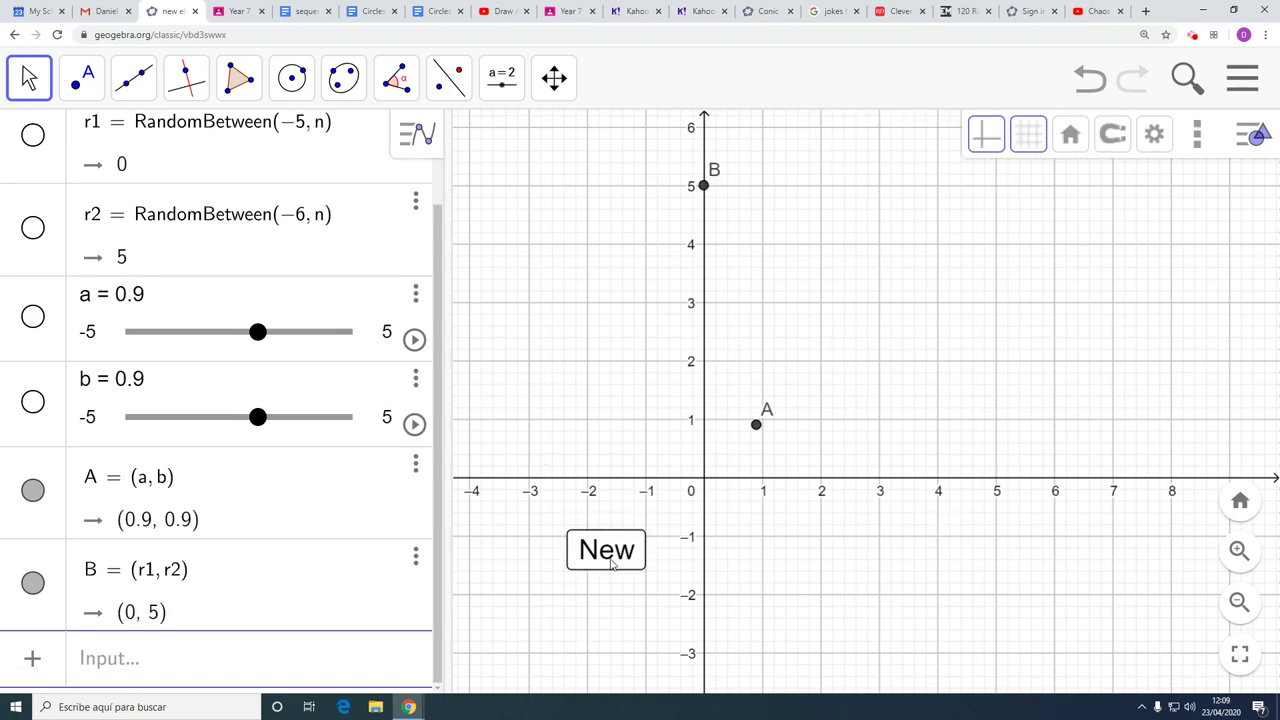
scroll(612, 563, down, 5)
click(606, 550)
click(606, 550)
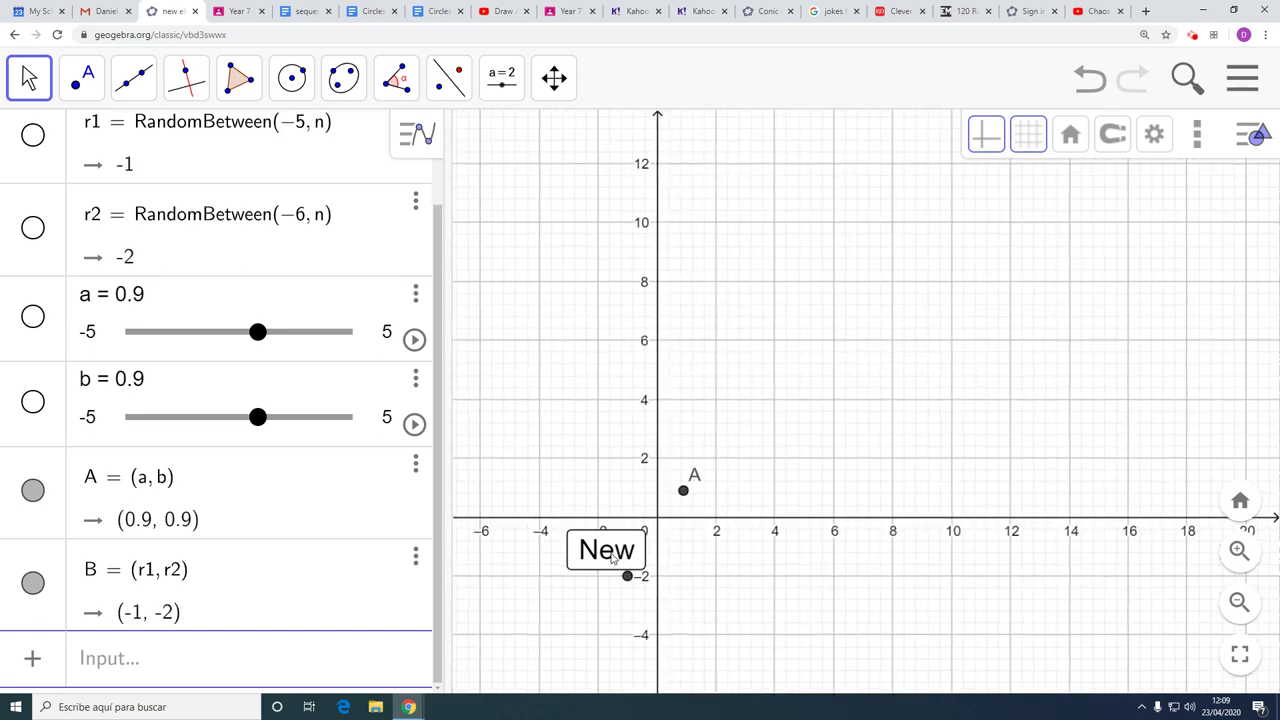
scroll(612, 557, down, 2)
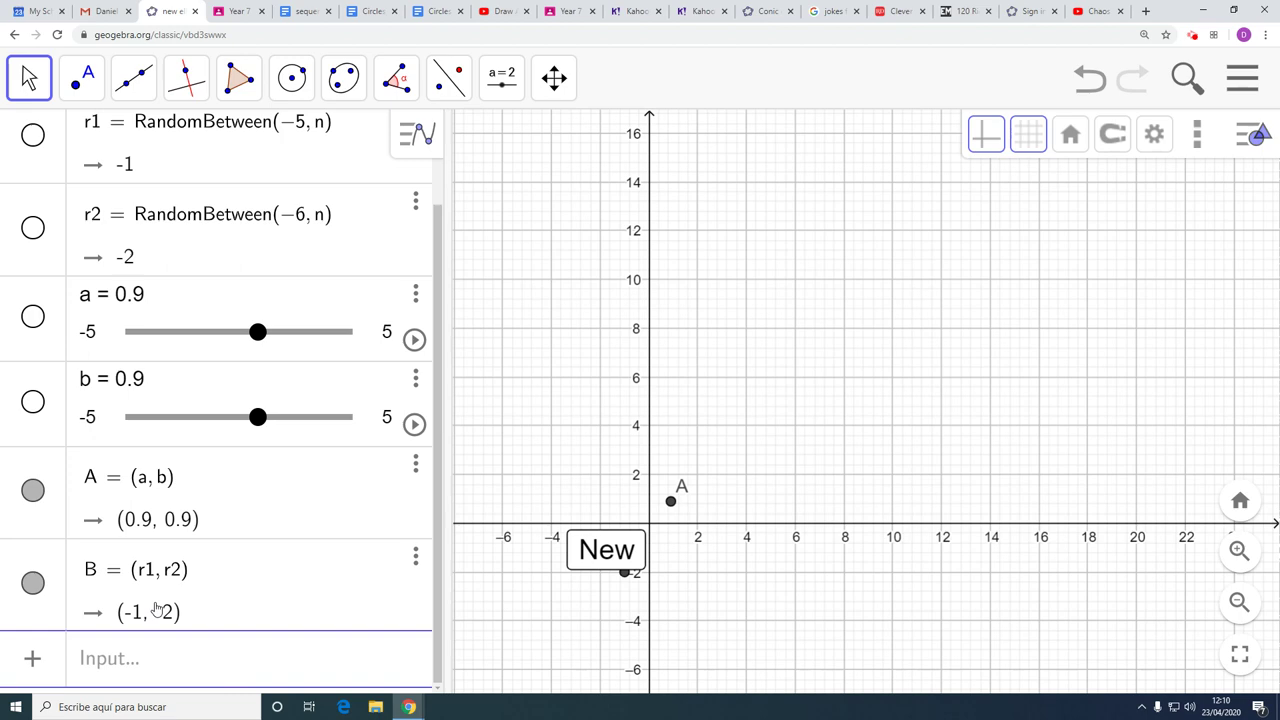
click(156, 656)
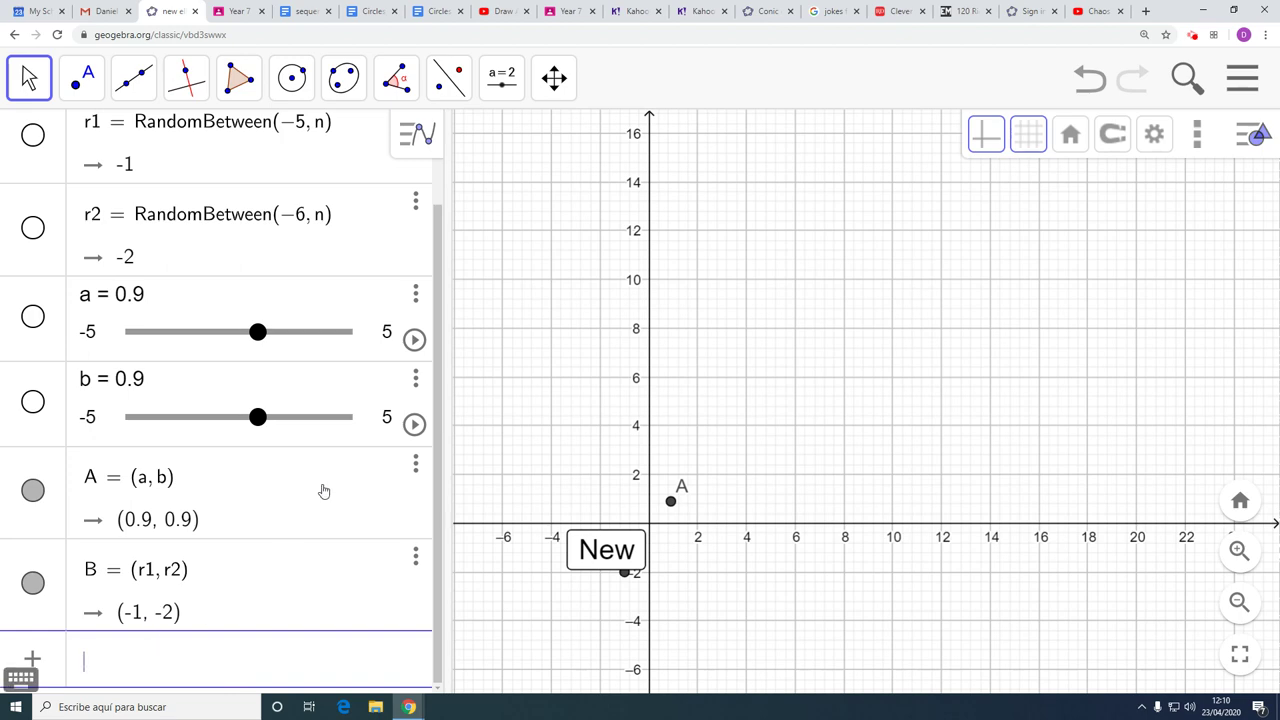
Step: Create slider c = 1 with minimum 0 and maximum 6
click(501, 77)
click(520, 166)
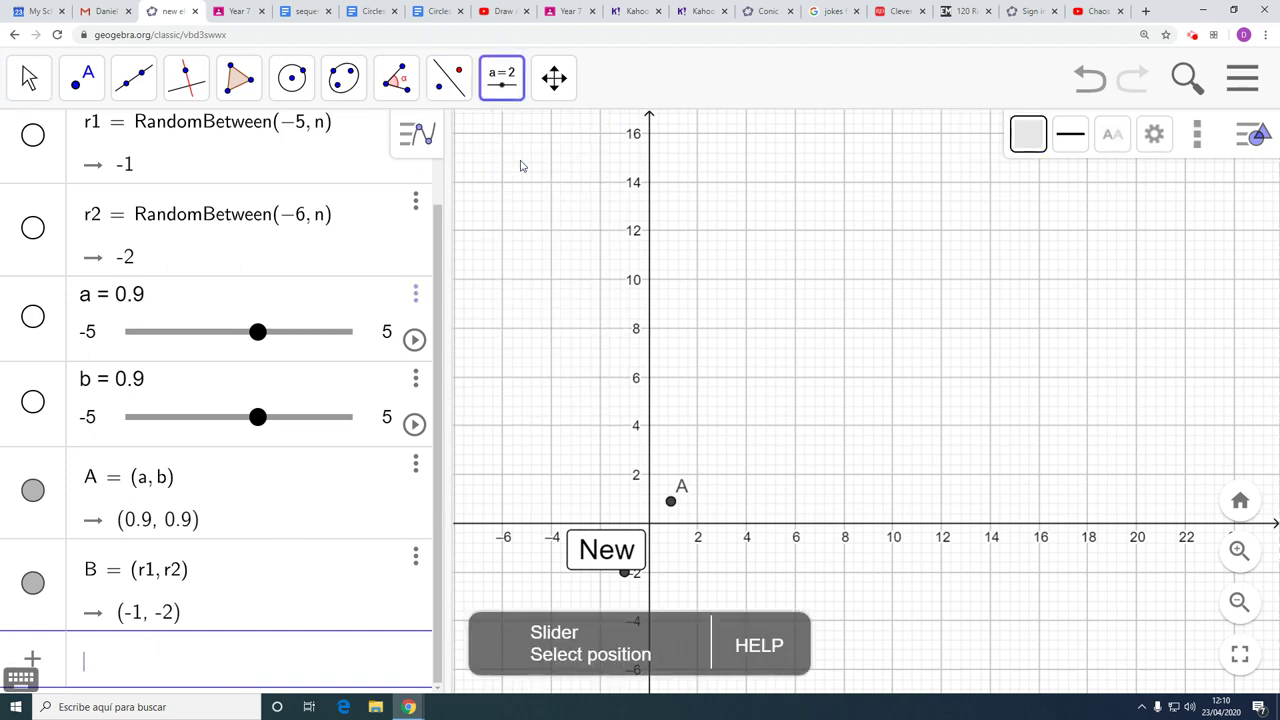
click(806, 194)
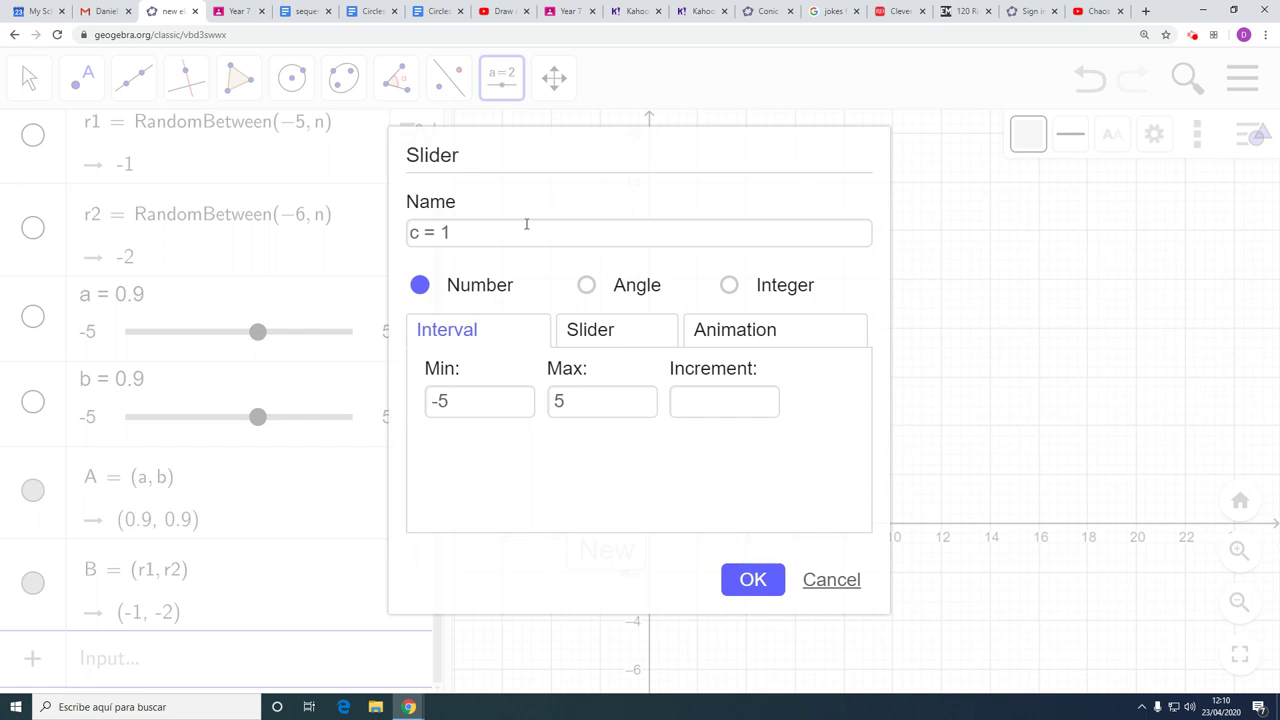
click(465, 406)
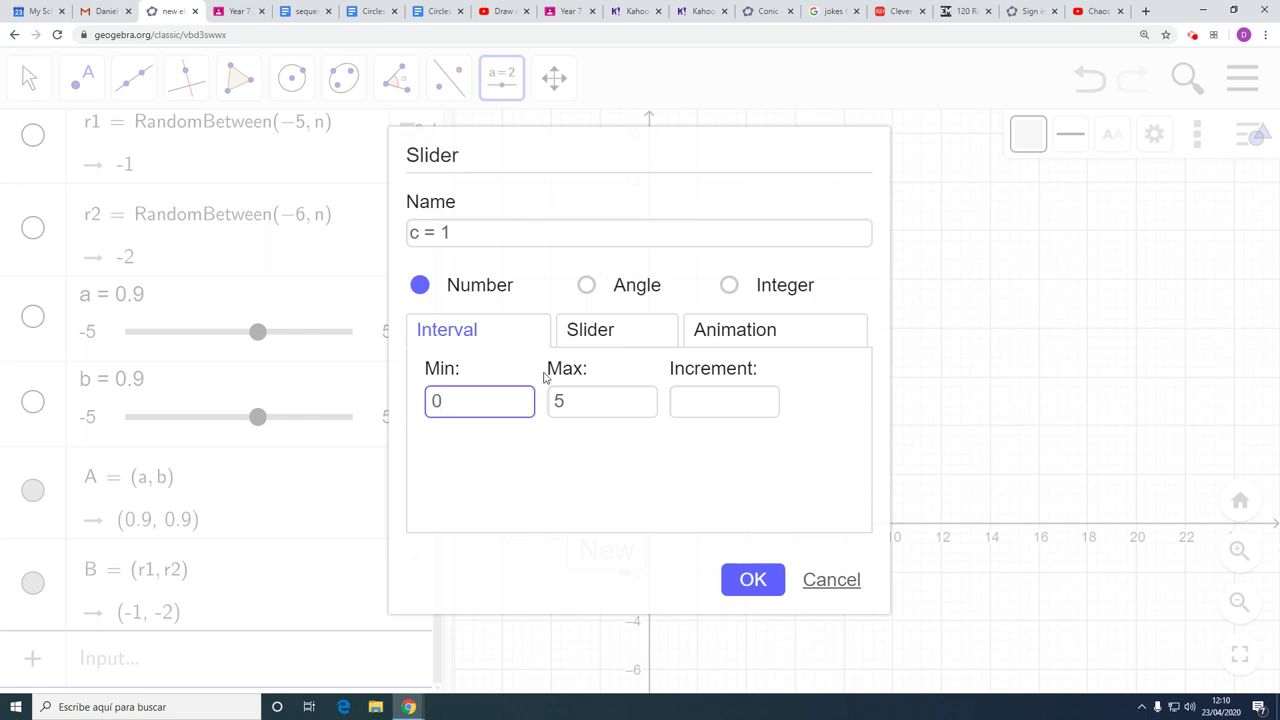
click(576, 403)
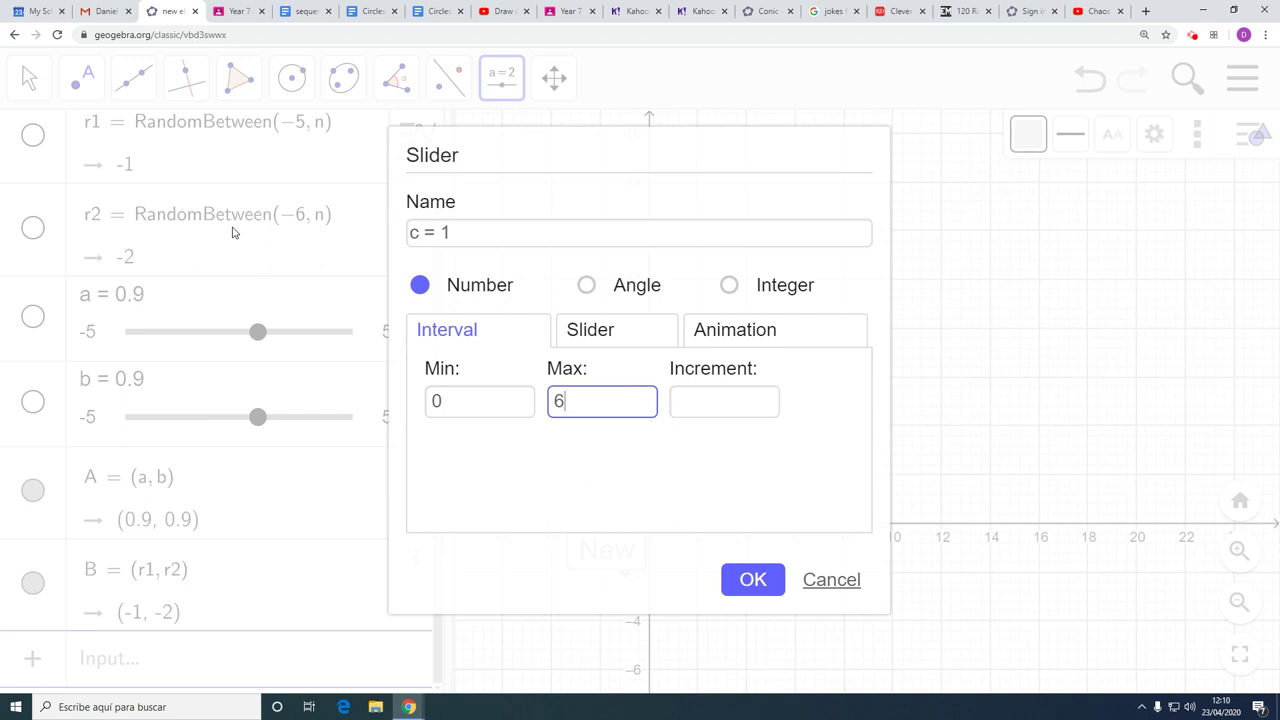
click(752, 580)
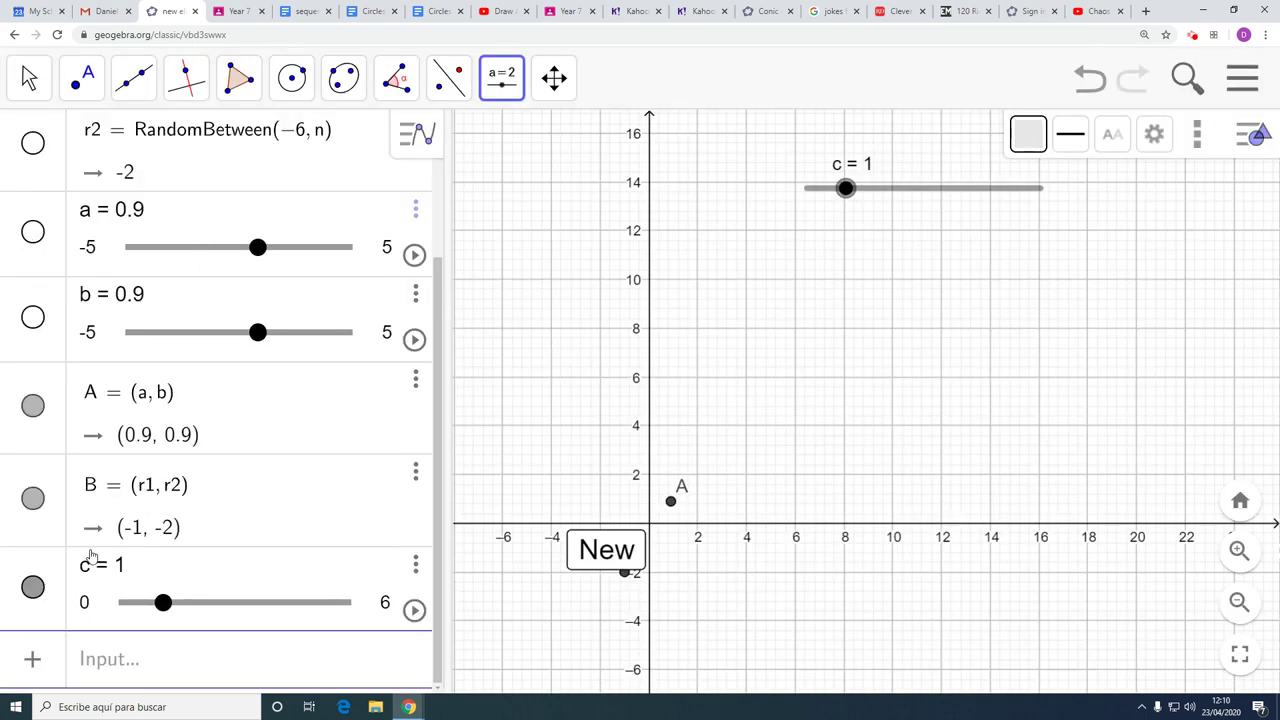
Step: Hide slider c from the graph, dismissing the extra slider dialog
click(33, 587)
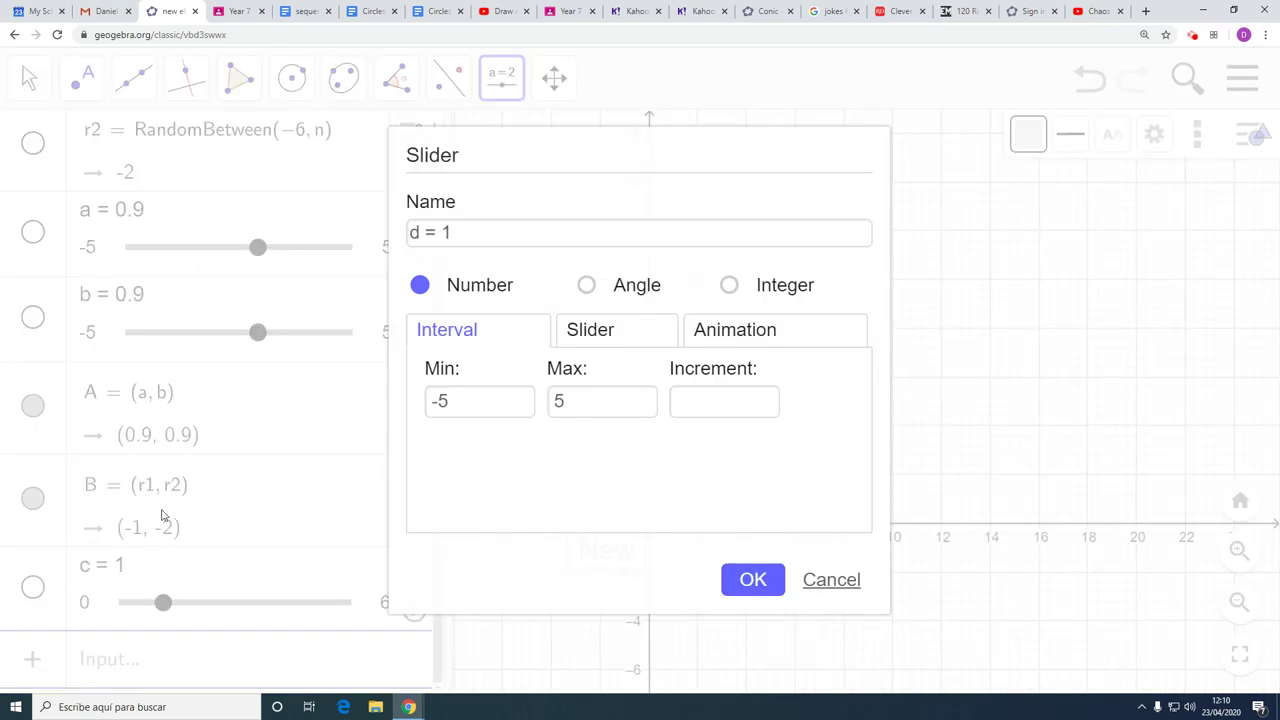
click(830, 580)
scroll(640, 300, down, 2)
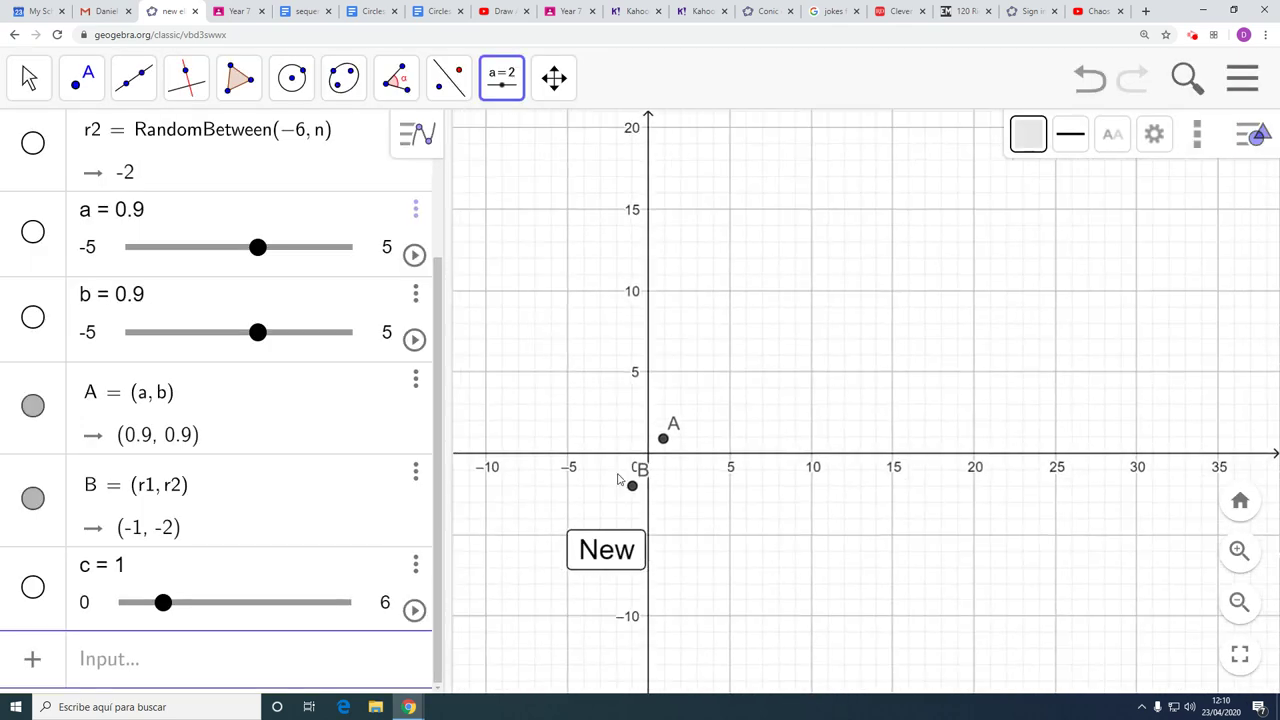
scroll(689, 462, up, 2)
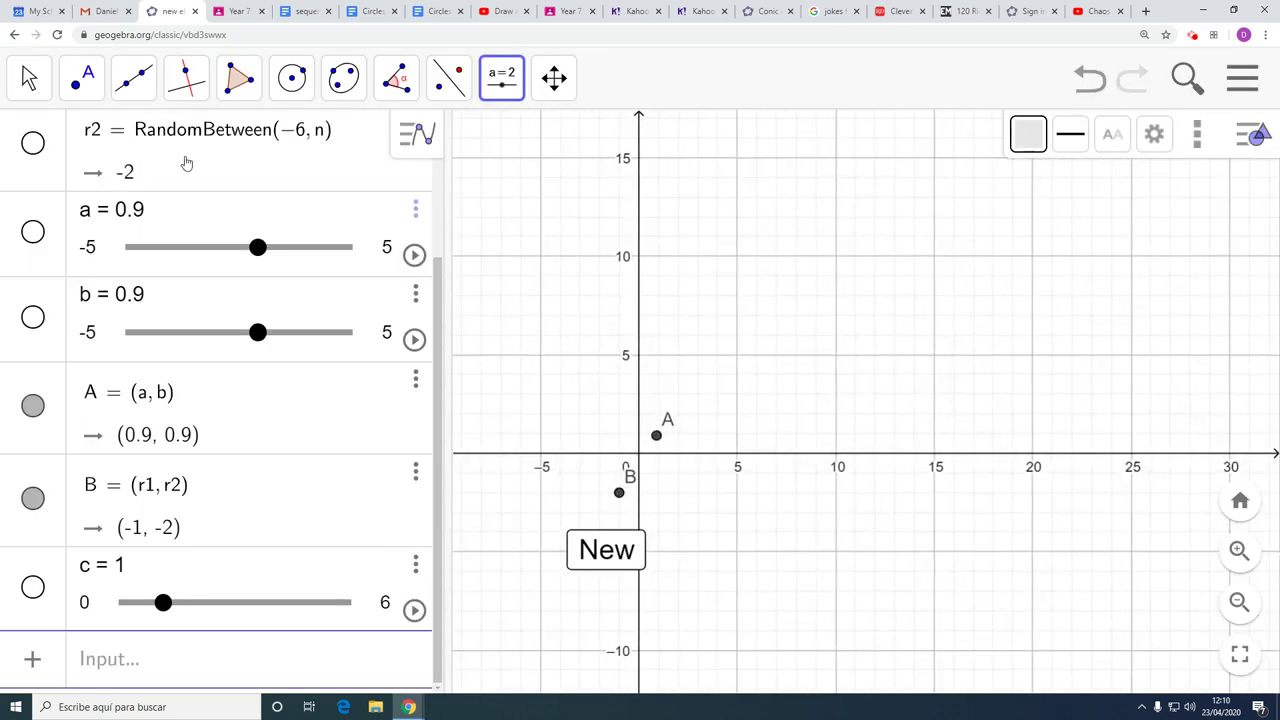
Step: Turn off the labels of points A and B
click(28, 78)
click(55, 140)
click(620, 493)
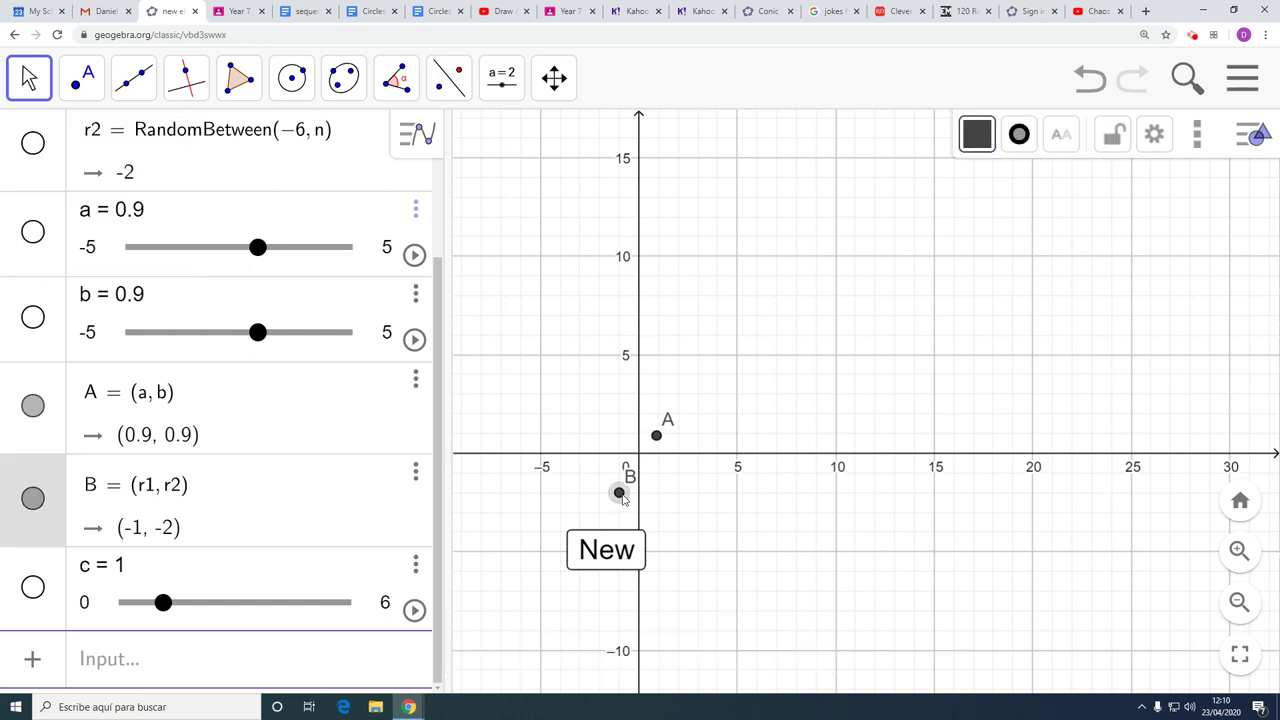
right_click(659, 440)
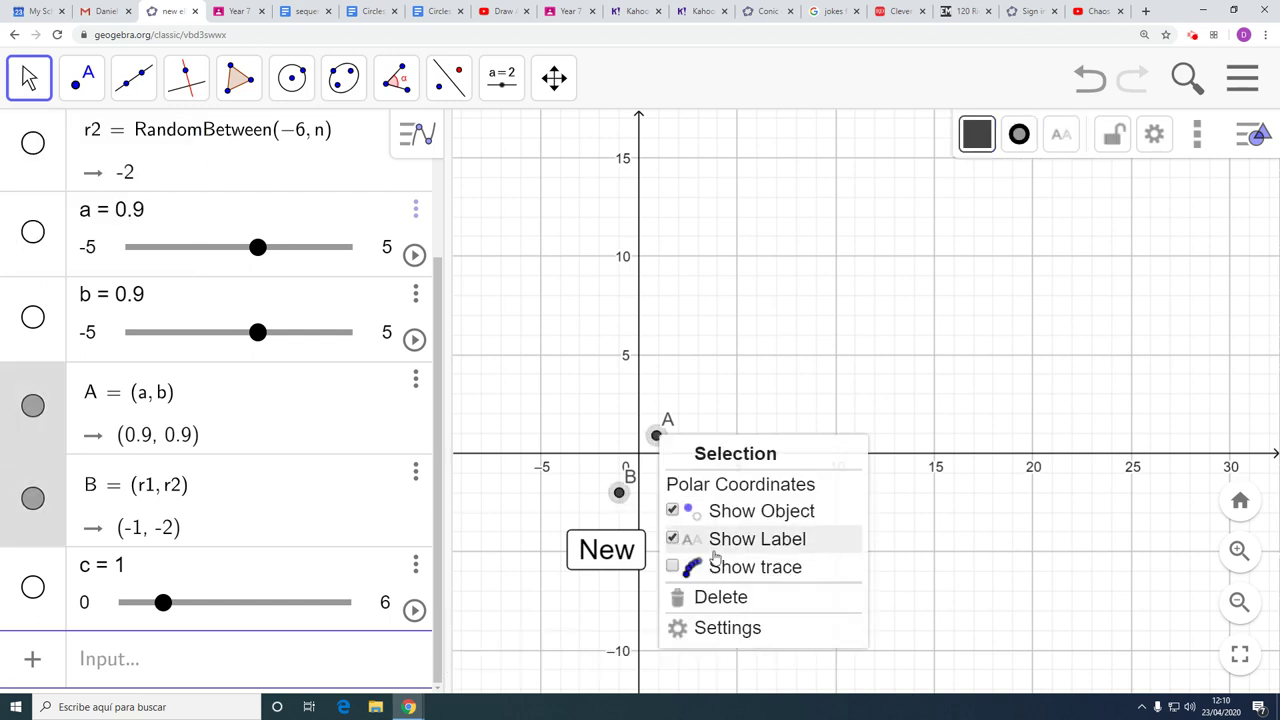
click(714, 540)
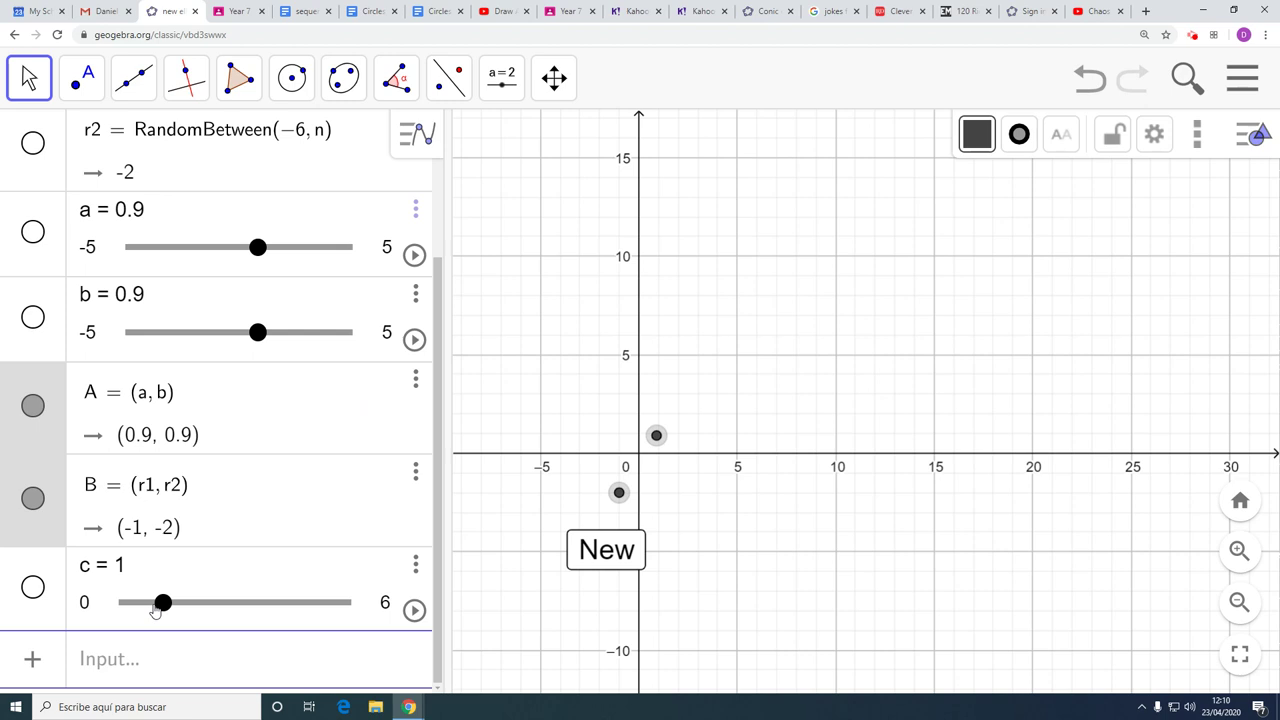
click(157, 653)
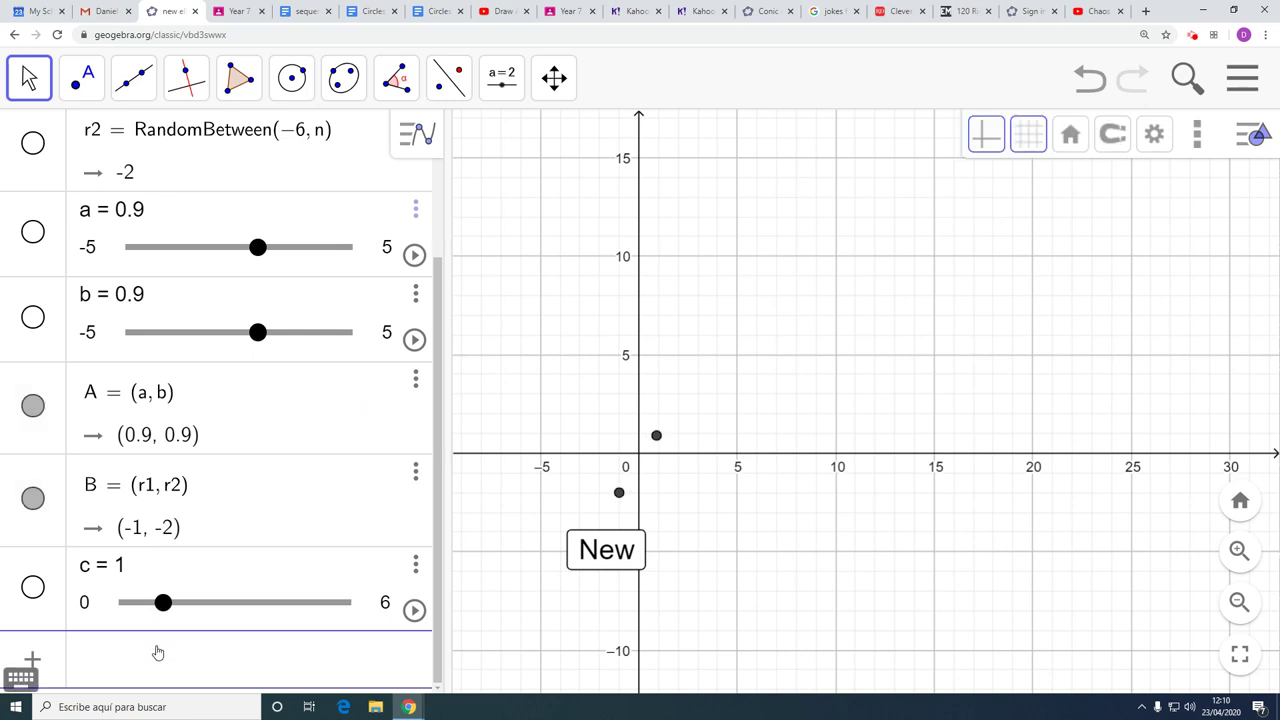
Step: Create conic d with the Ellipse command, using foci A and B and semimajor axis c
text(ell)
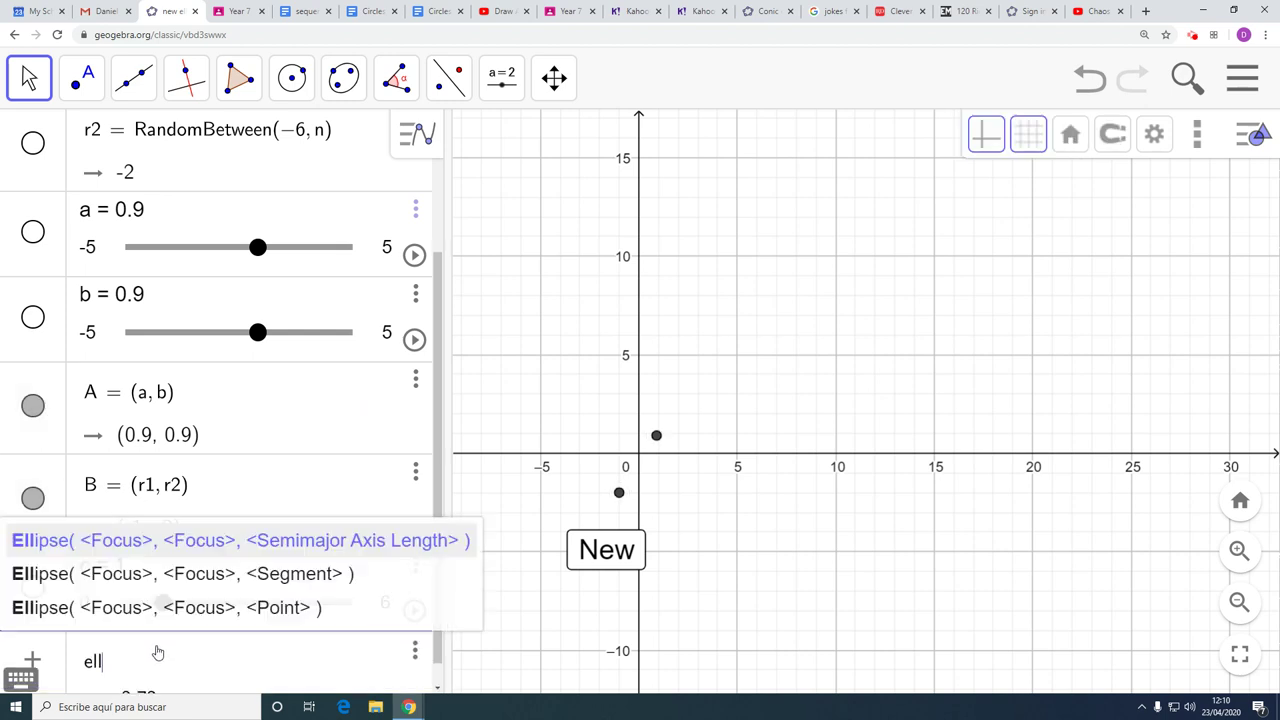
click(352, 549)
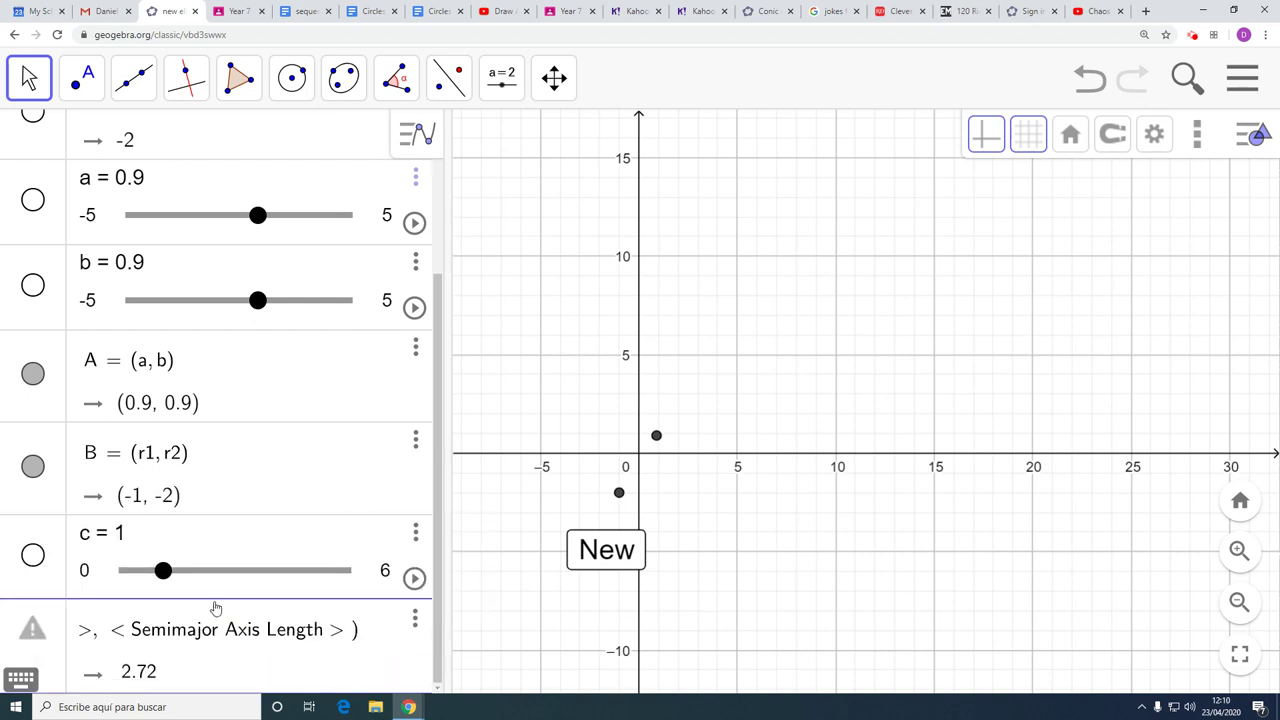
text(A)
key(Tab)
text(B)
key(Tab)
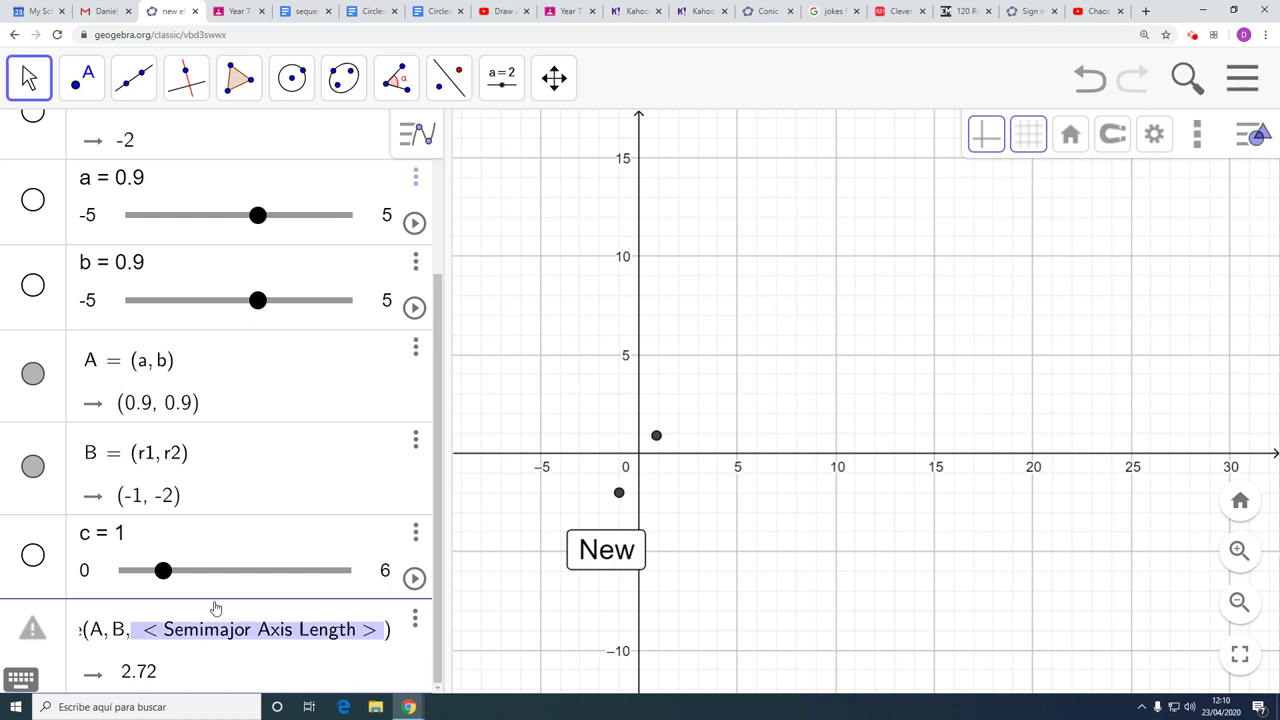
text(c)
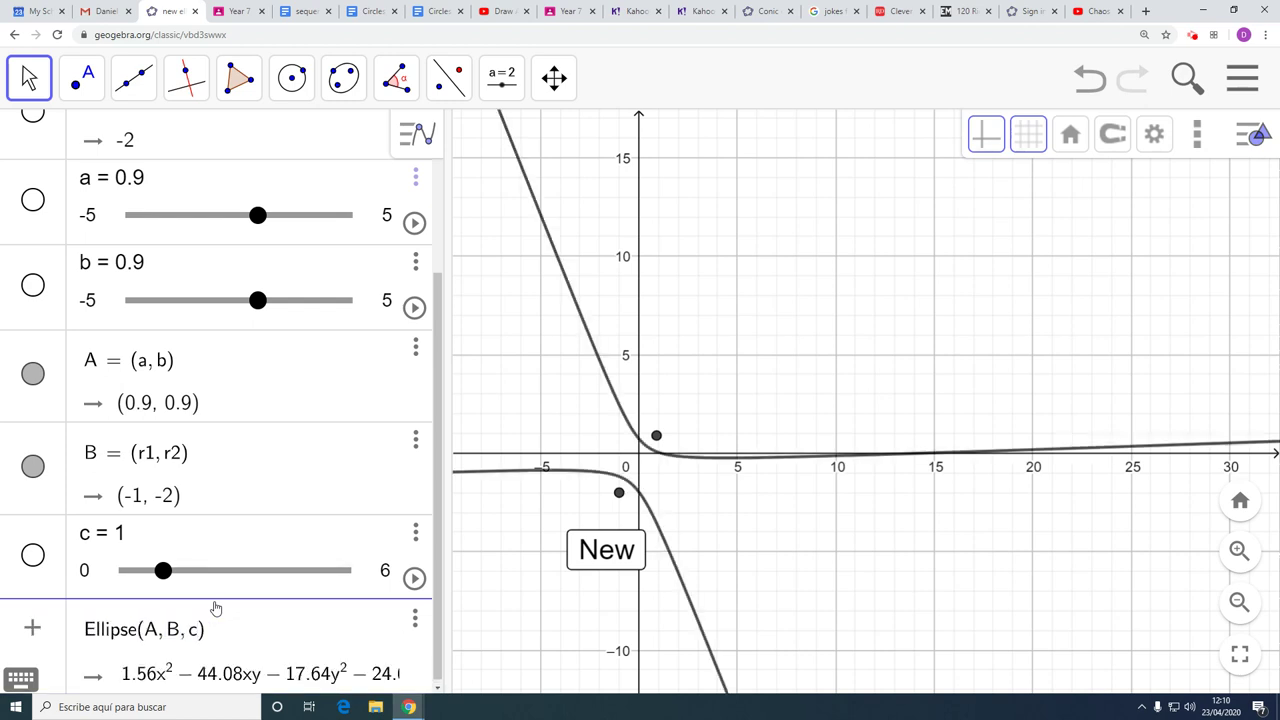
key(Return)
Step: Re-randomise focus B repeatedly with New until it lands at (-4, 4)
scroll(475, 375, down, 3)
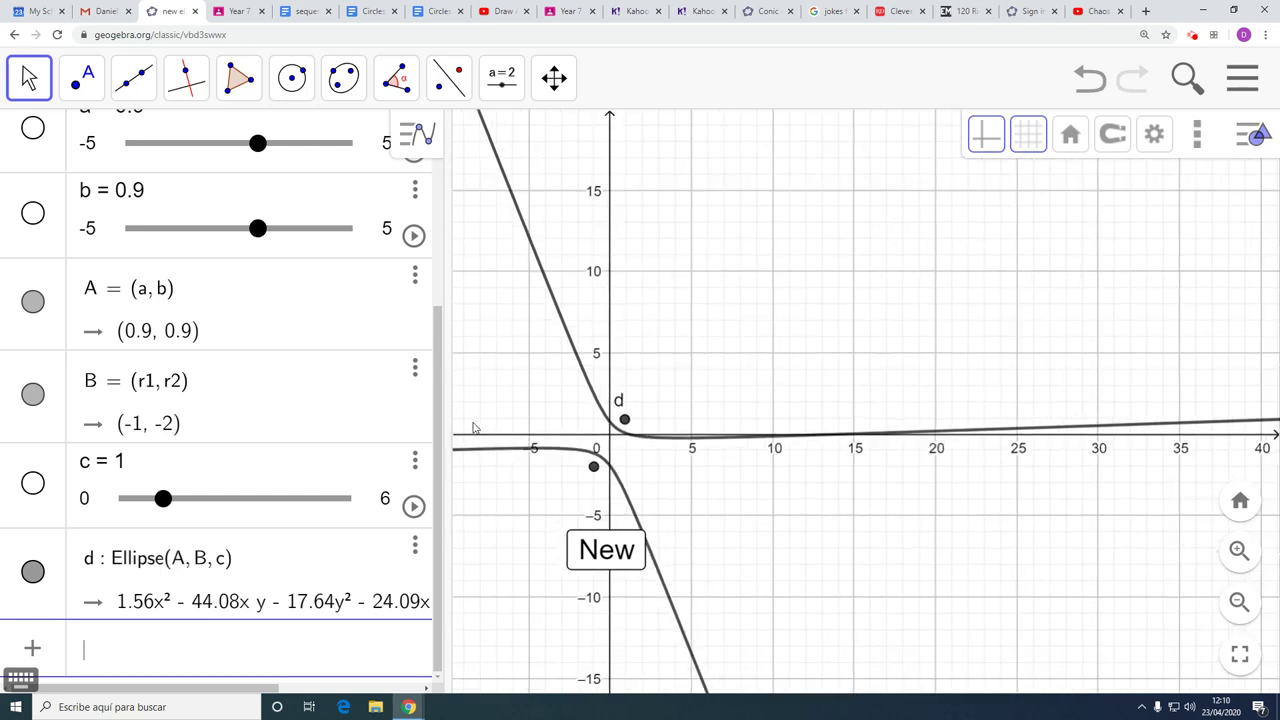
click(605, 550)
click(605, 550)
click(605, 550)
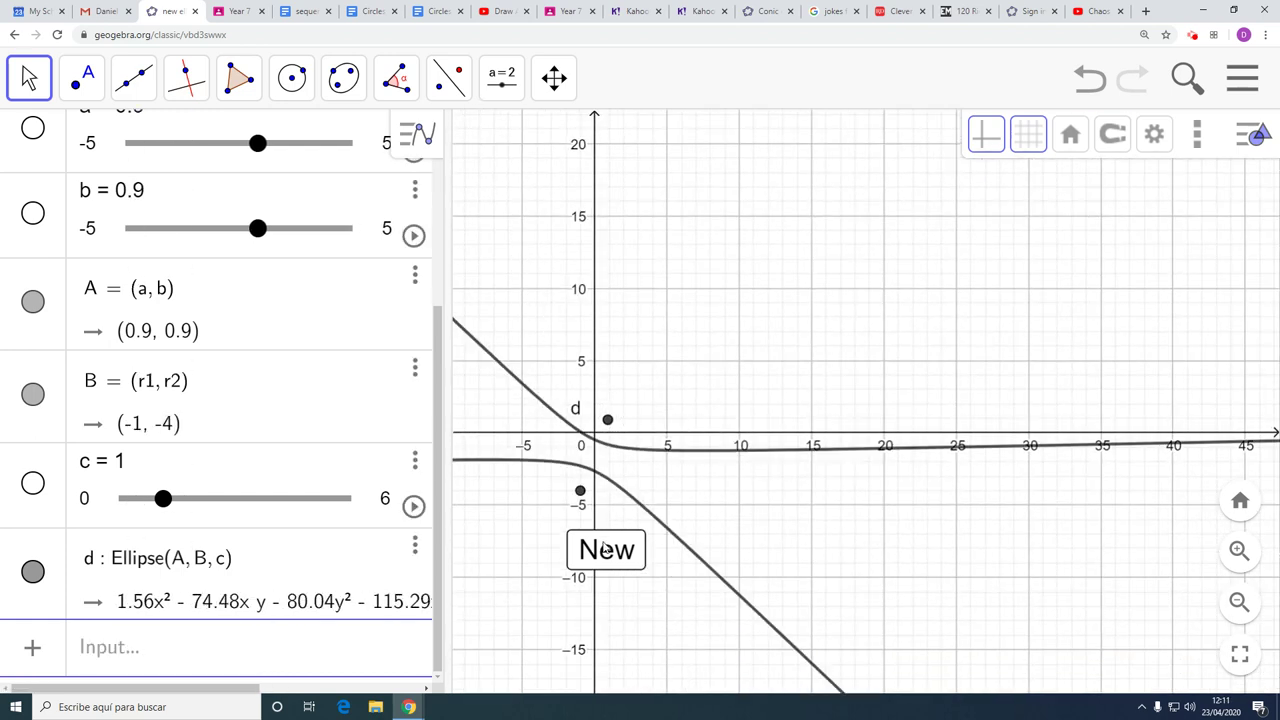
click(628, 558)
click(620, 552)
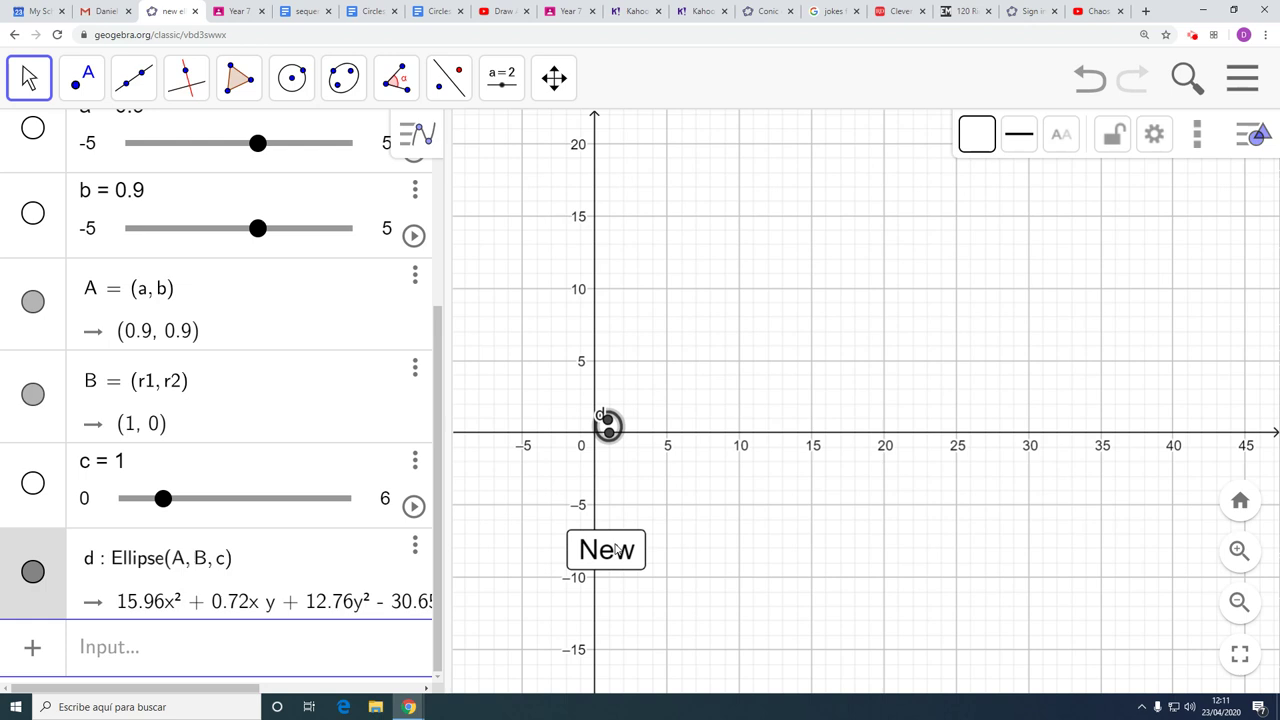
click(612, 550)
click(612, 550)
click(612, 550)
scroll(197, 410, up, 3)
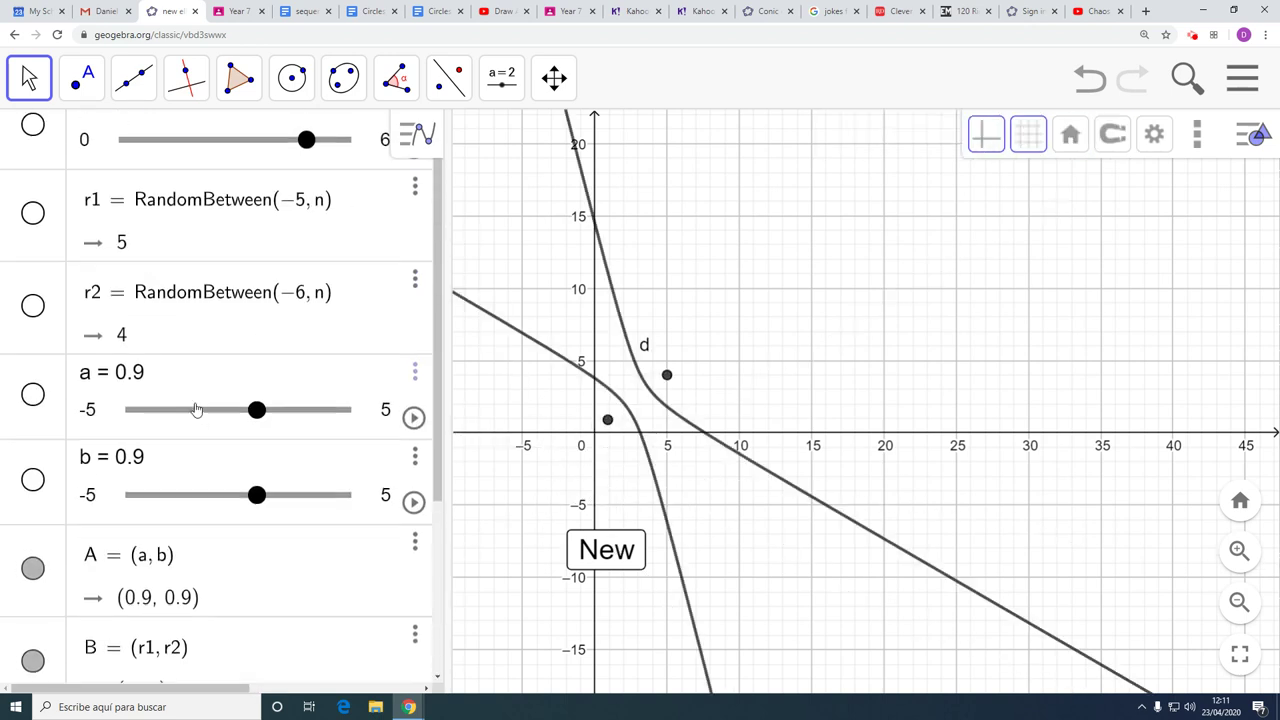
scroll(197, 410, up, 1)
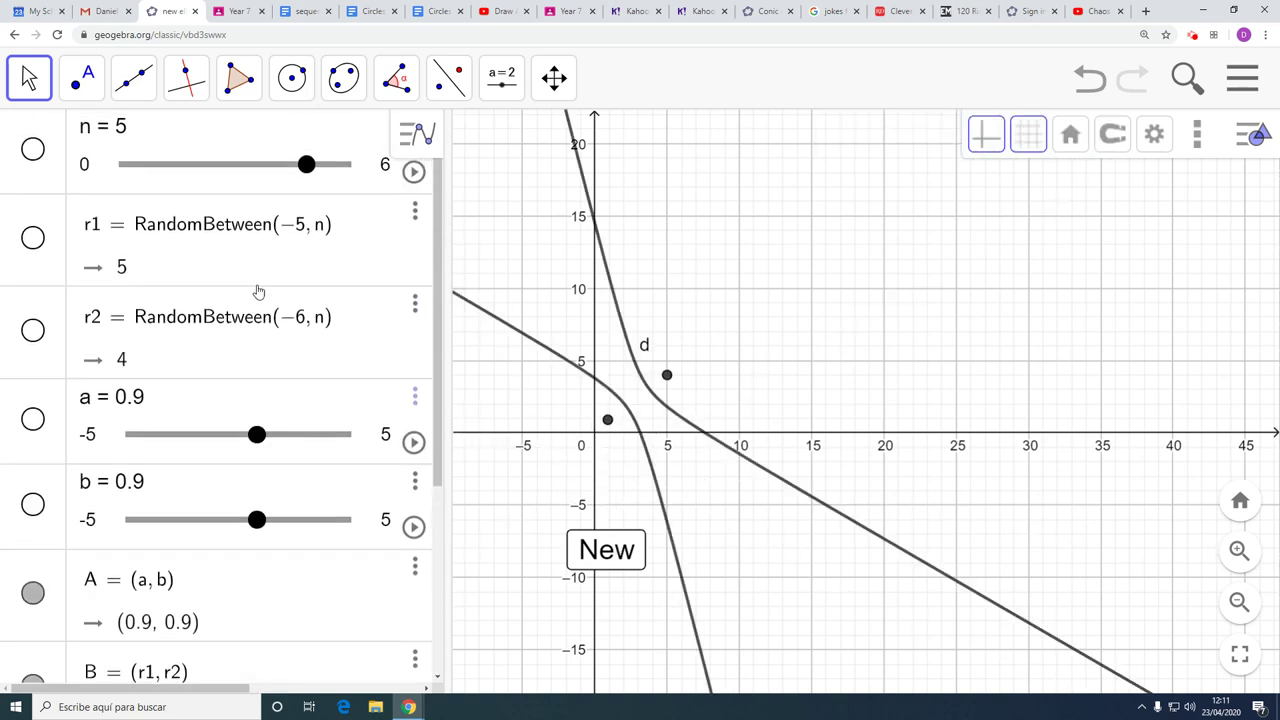
click(607, 562)
click(612, 545)
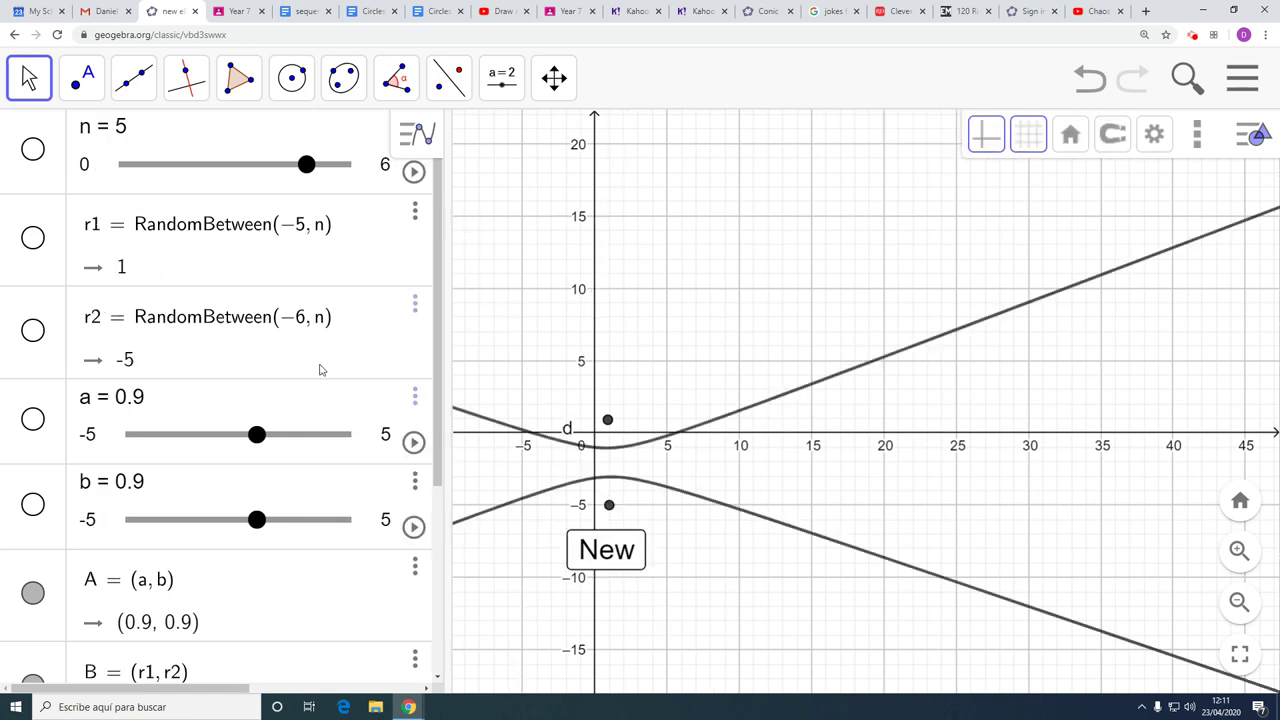
click(590, 562)
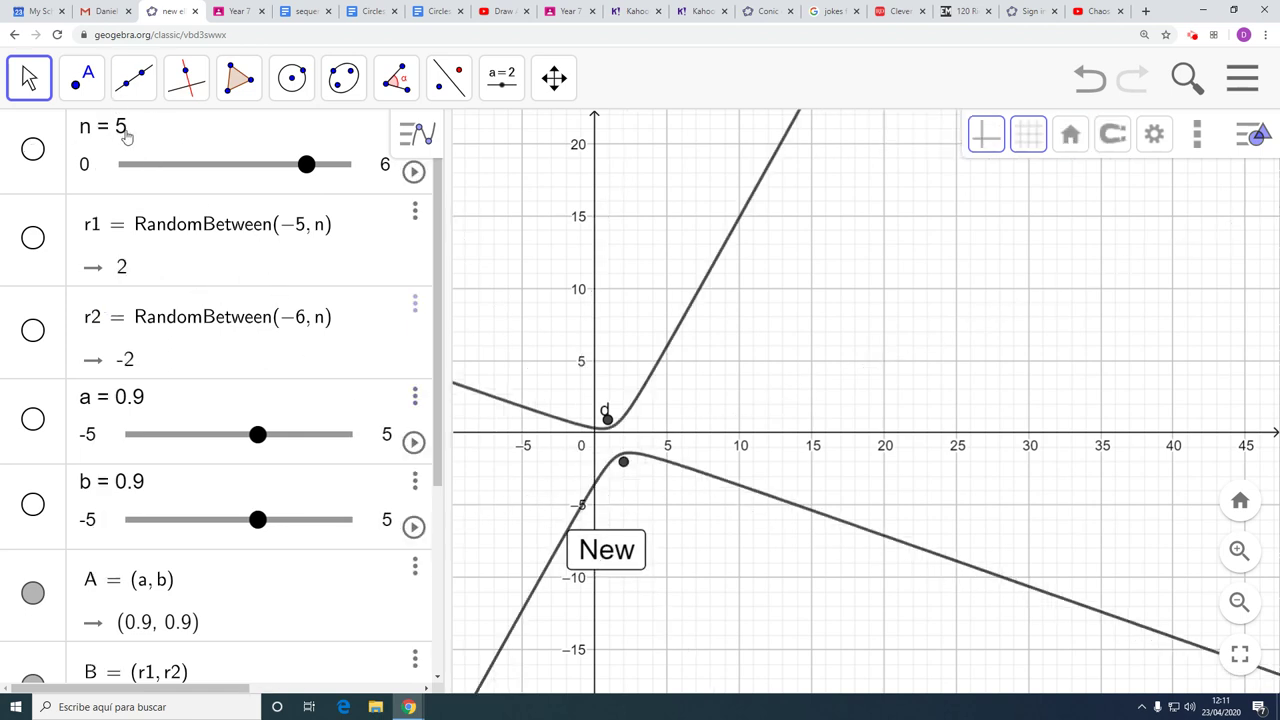
click(607, 553)
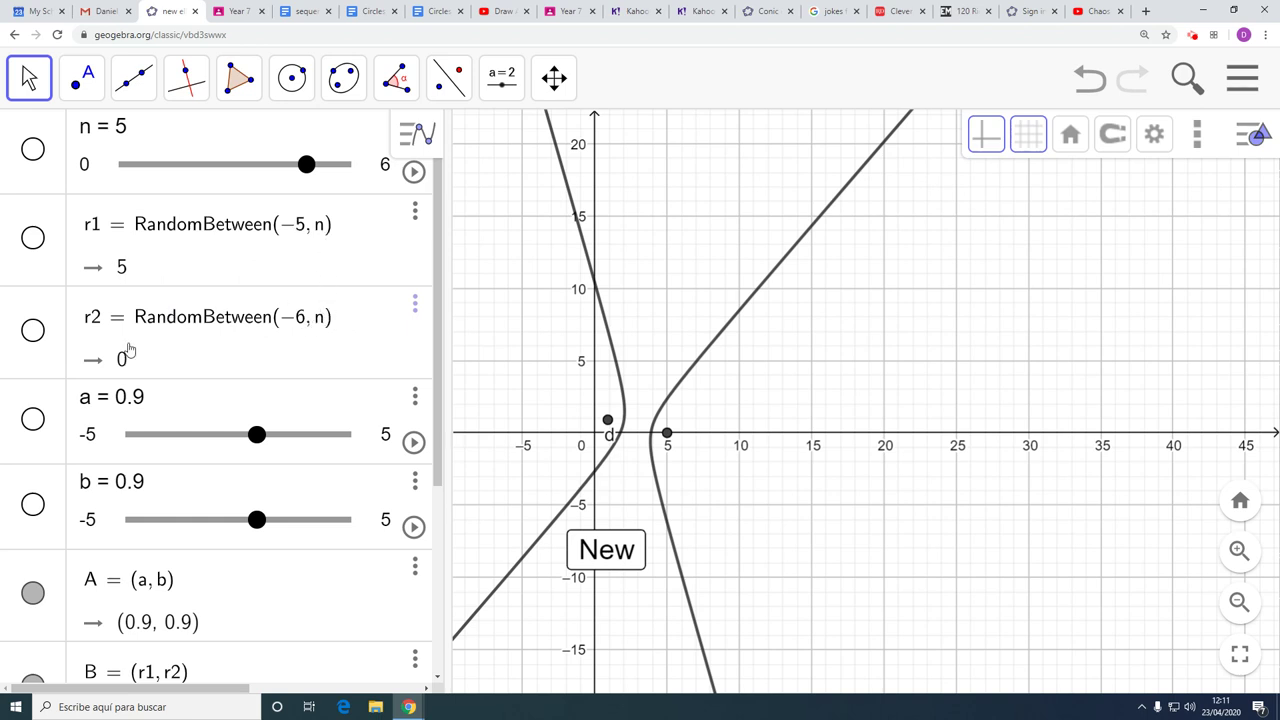
click(612, 557)
click(612, 557)
click(612, 558)
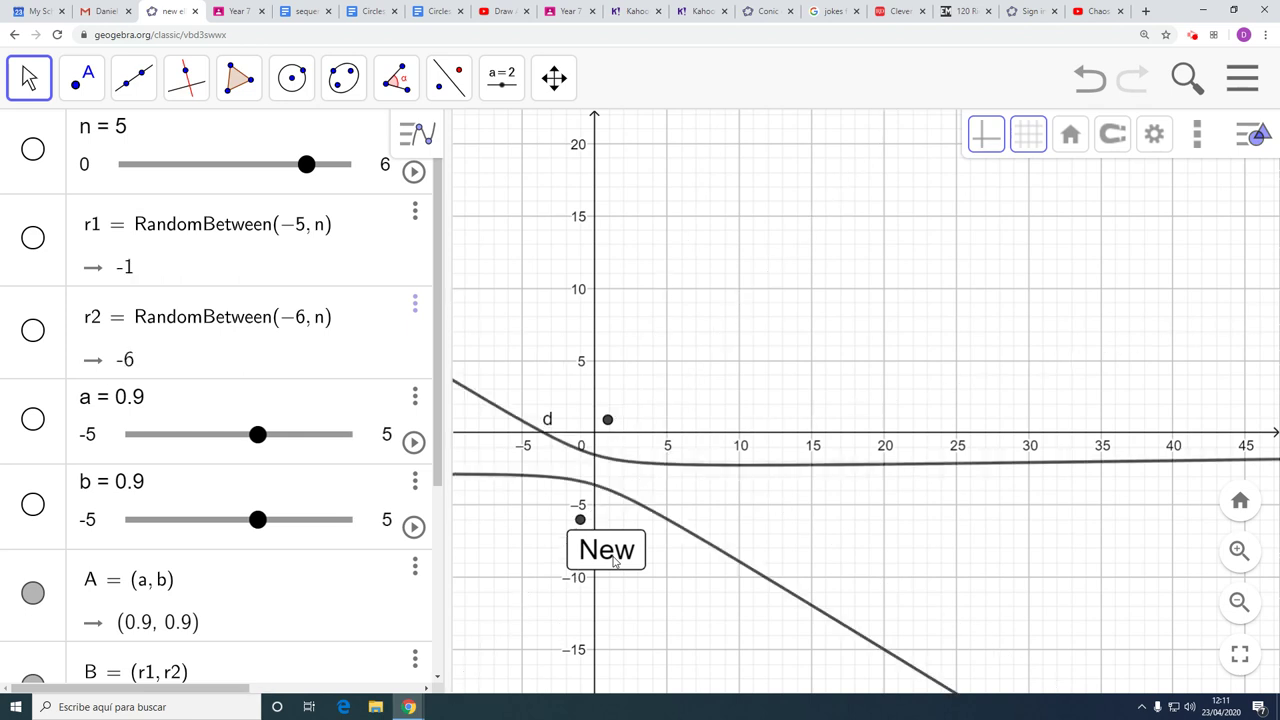
click(615, 563)
click(615, 563)
click(615, 563)
click(615, 563)
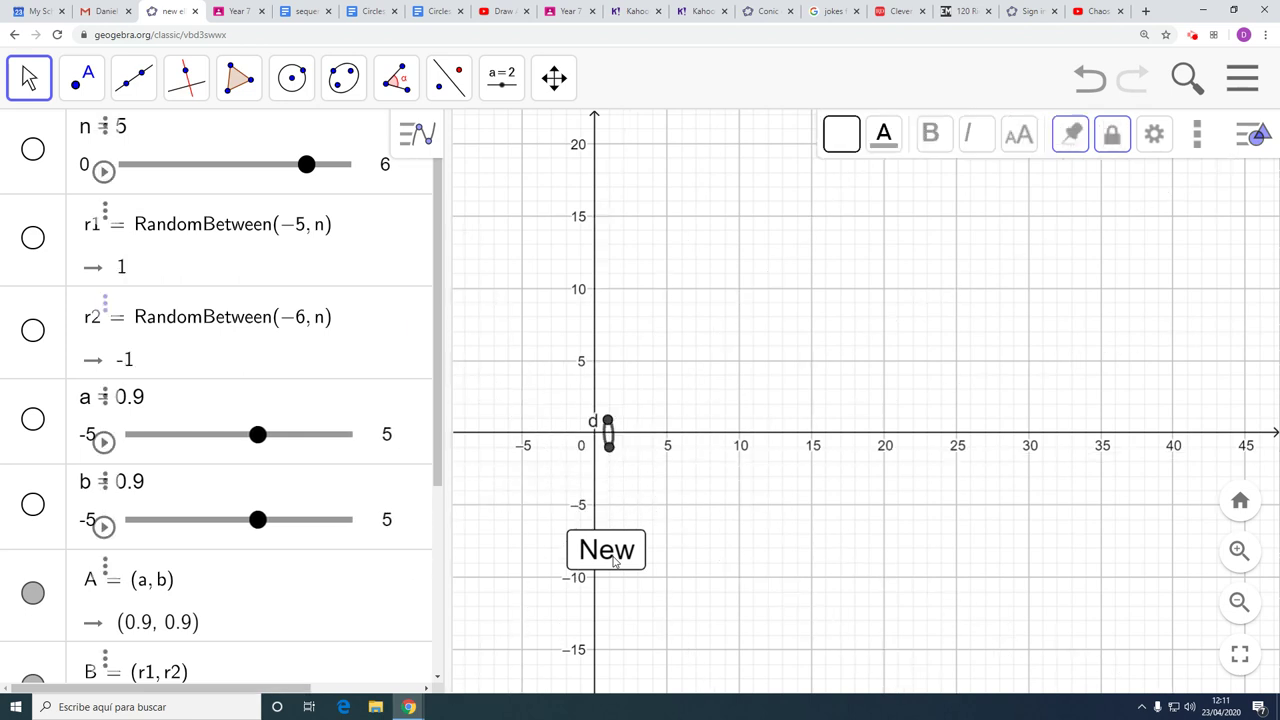
click(615, 563)
click(615, 563)
click(615, 563)
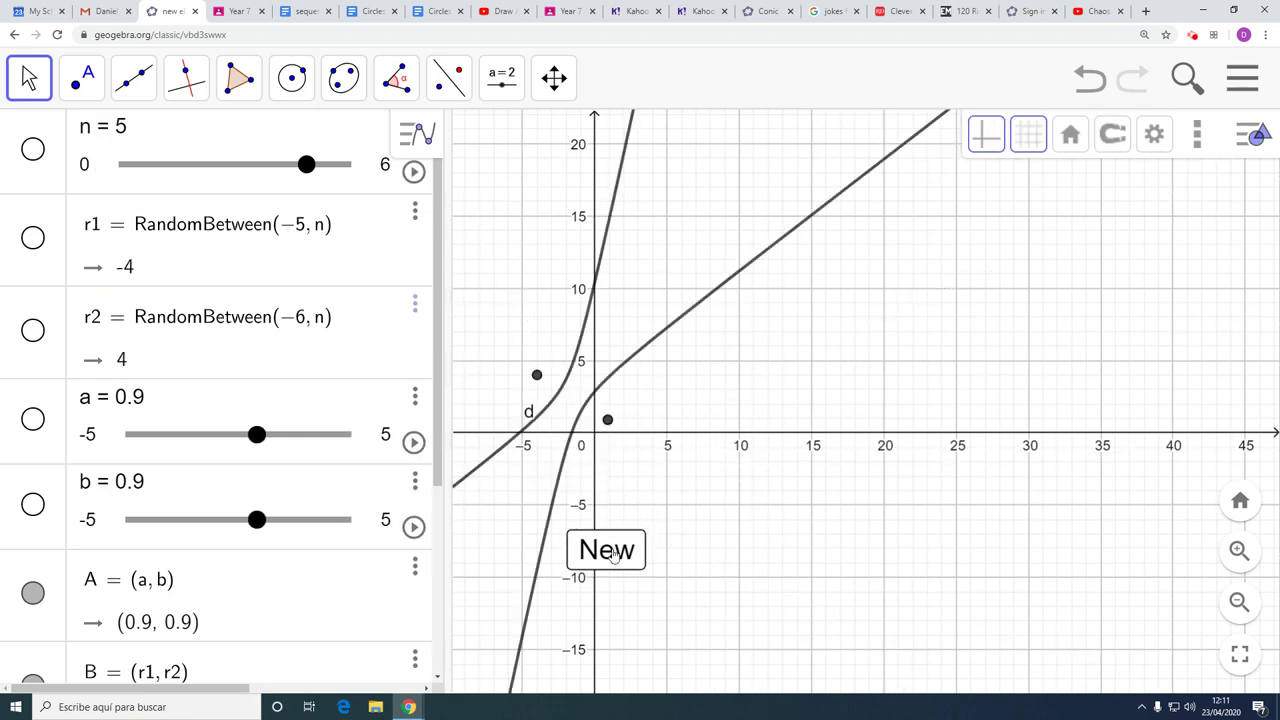
Step: Animate sliders a and b at 1.5× speed to move focus A
scroll(318, 366, down, 2)
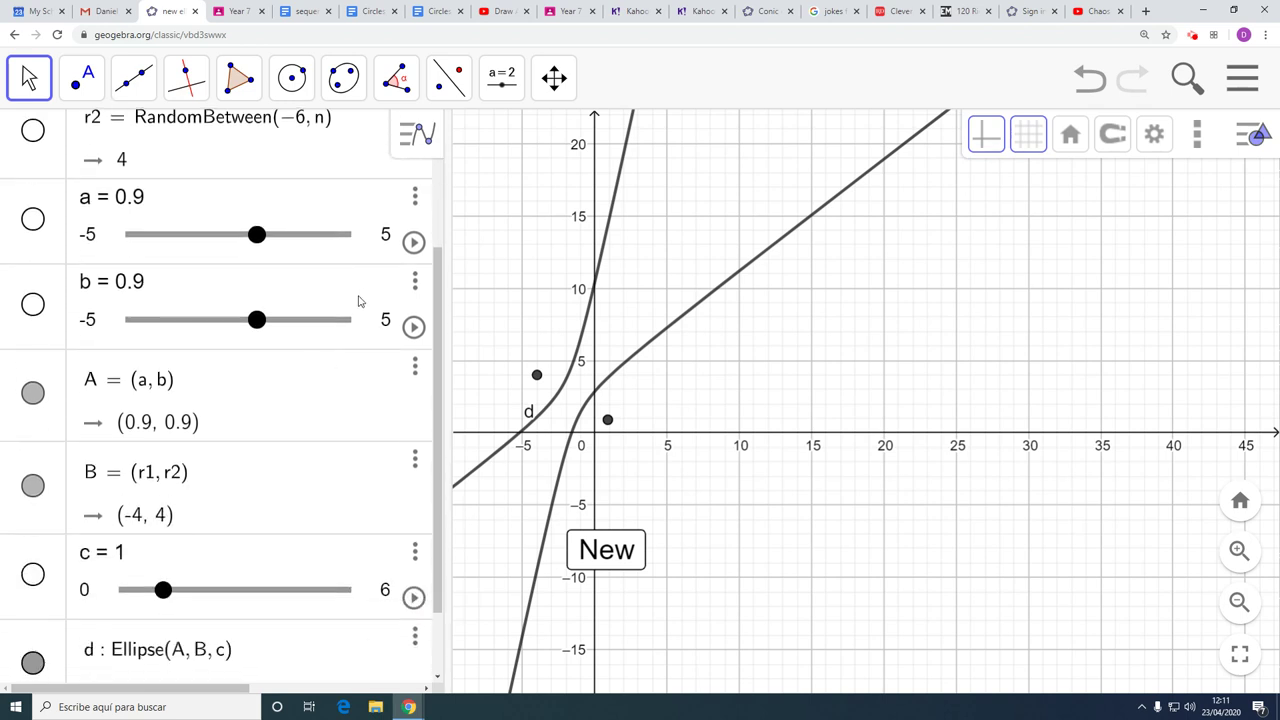
click(414, 242)
click(413, 328)
scroll(366, 423, down, 1)
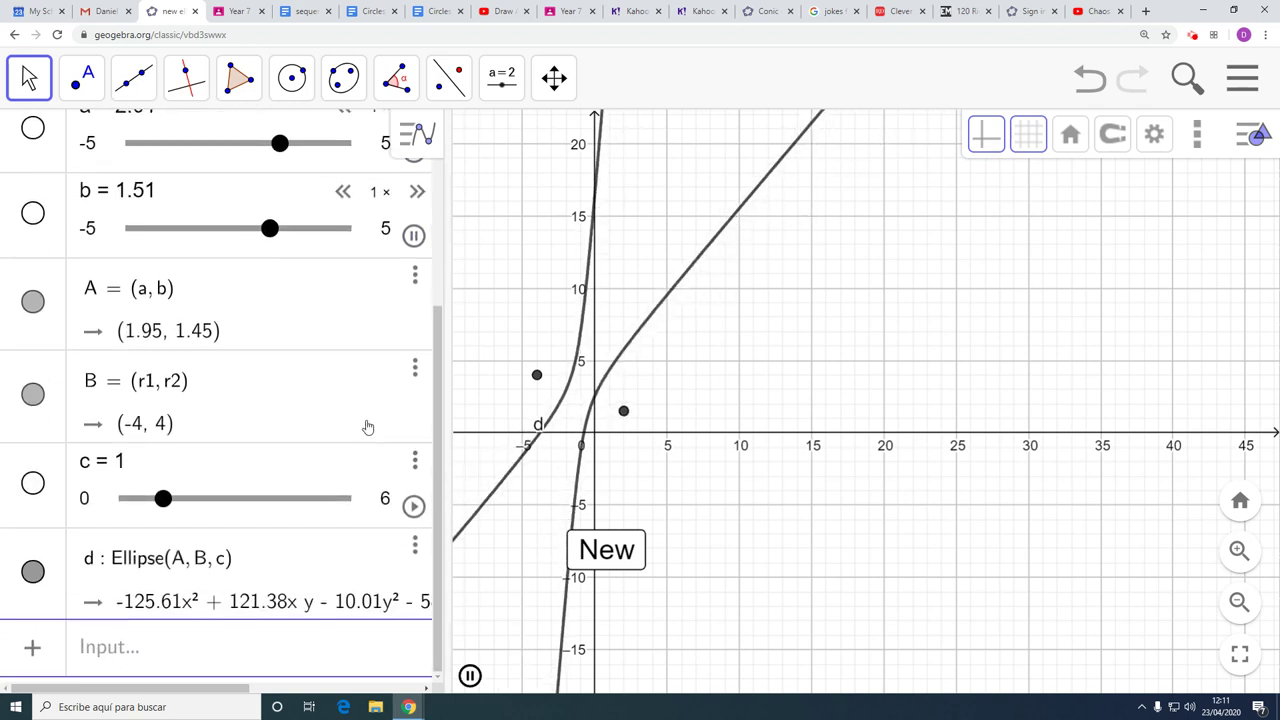
scroll(366, 423, up, 3)
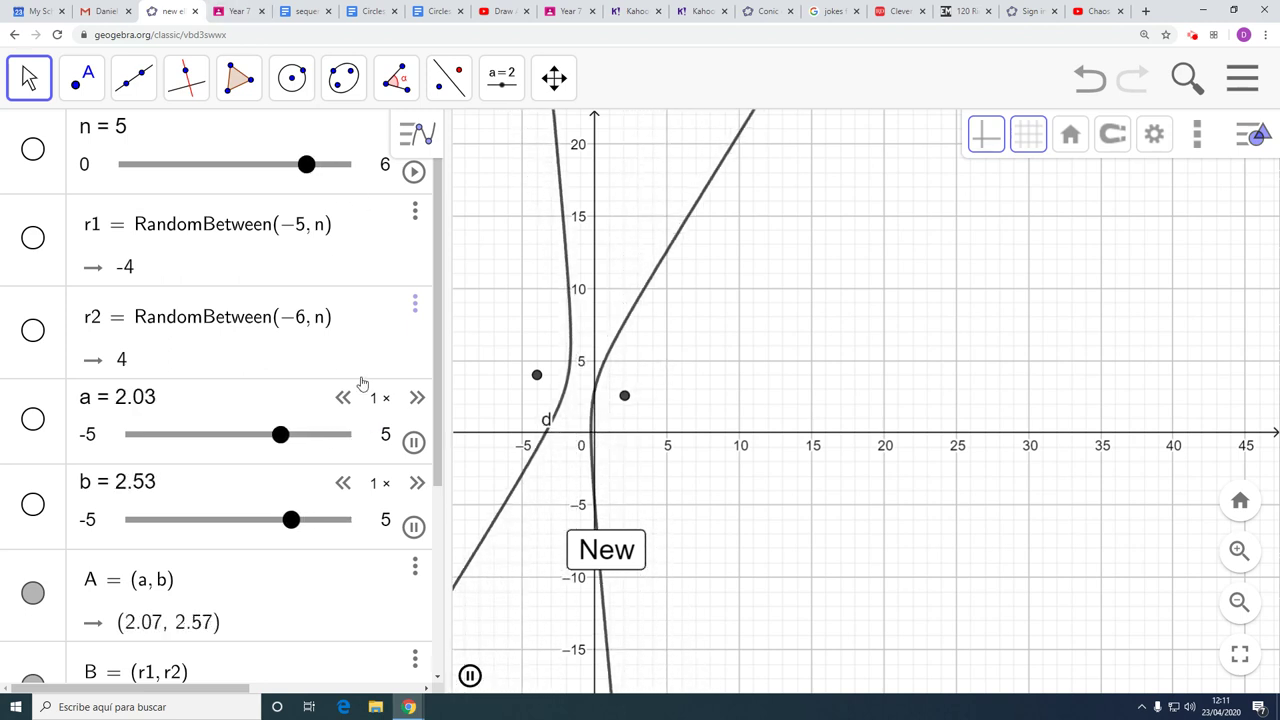
click(417, 397)
click(417, 482)
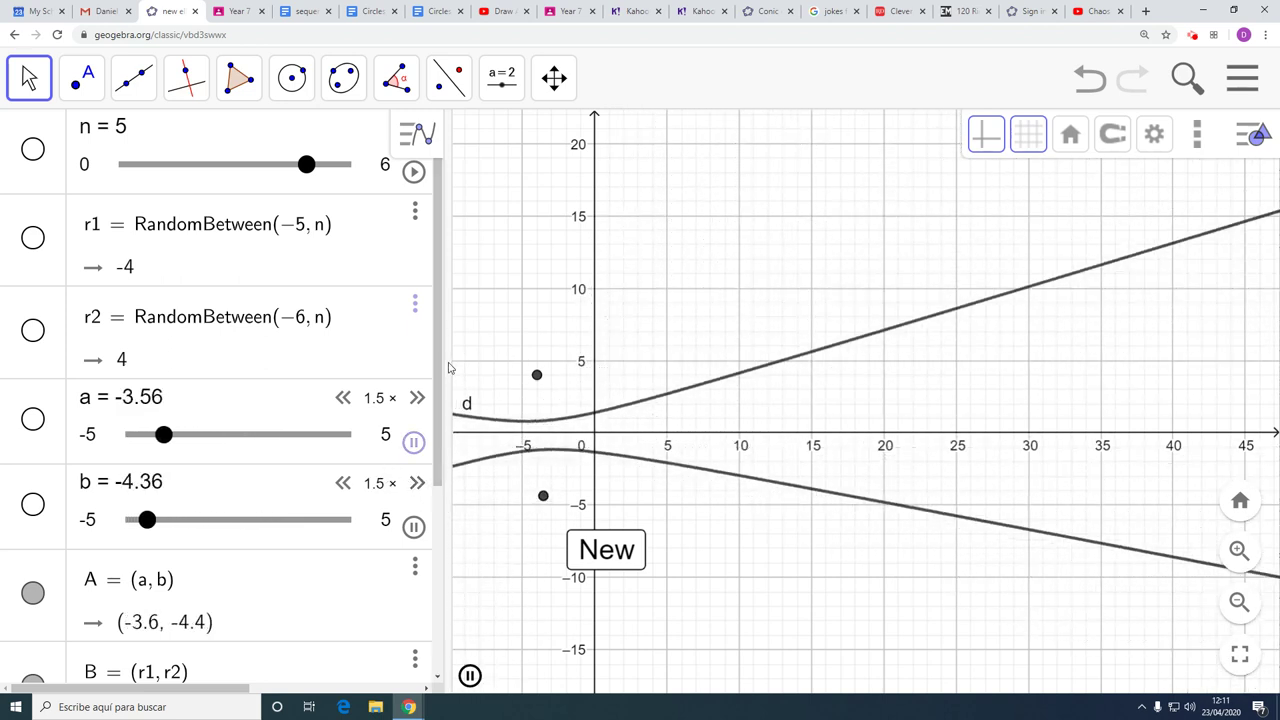
Step: Narrow the algebra panel and re-randomise focus B to (-1, 3)
drag(450, 365, 378, 363)
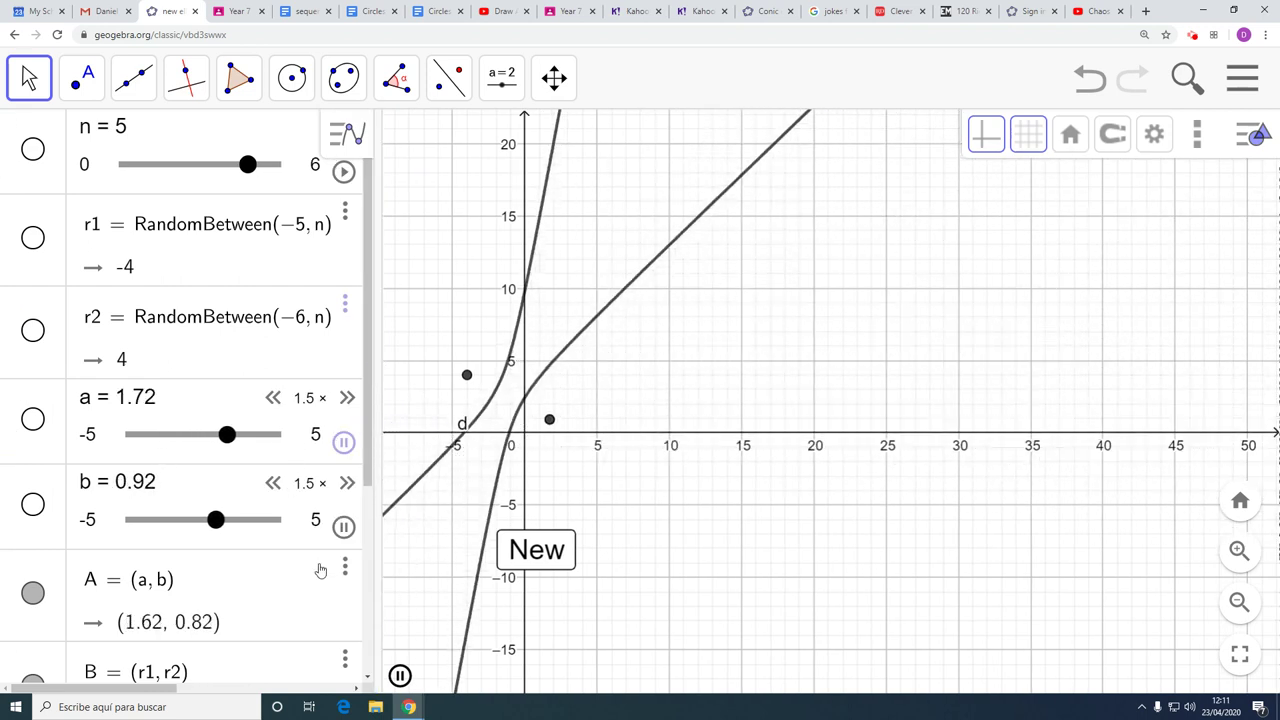
click(536, 552)
click(536, 556)
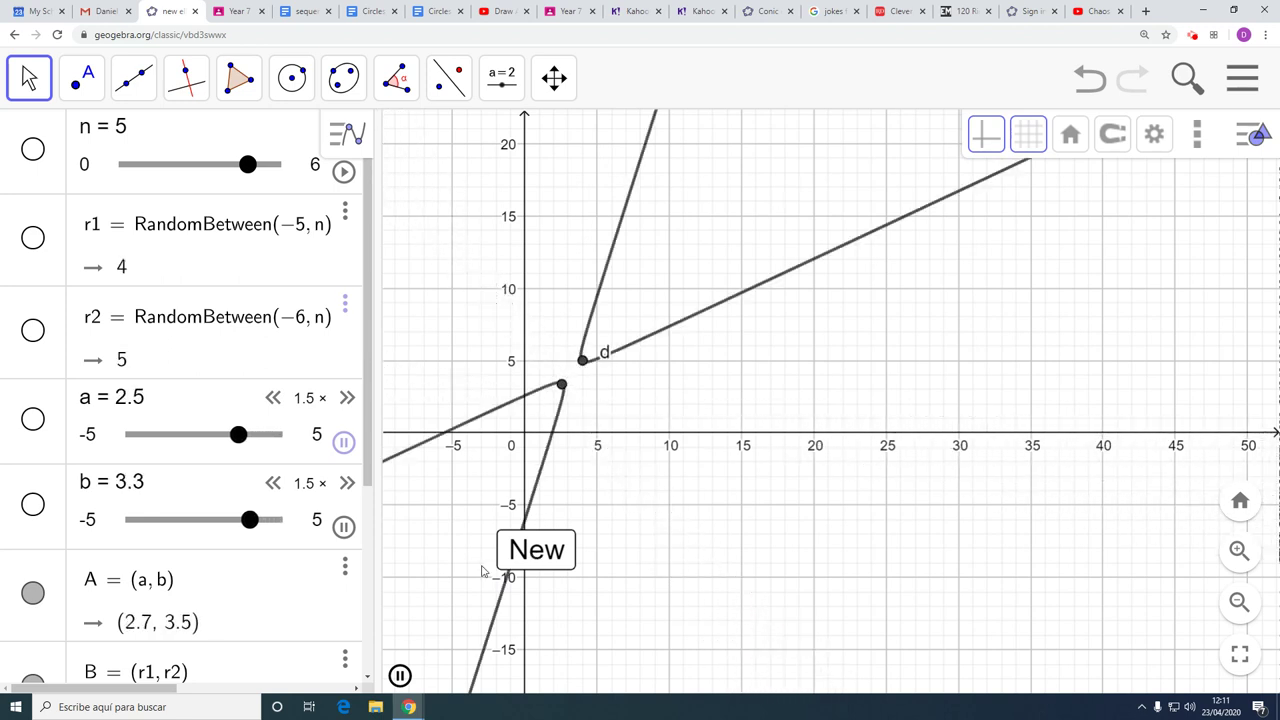
click(534, 556)
scroll(277, 294, down, 2)
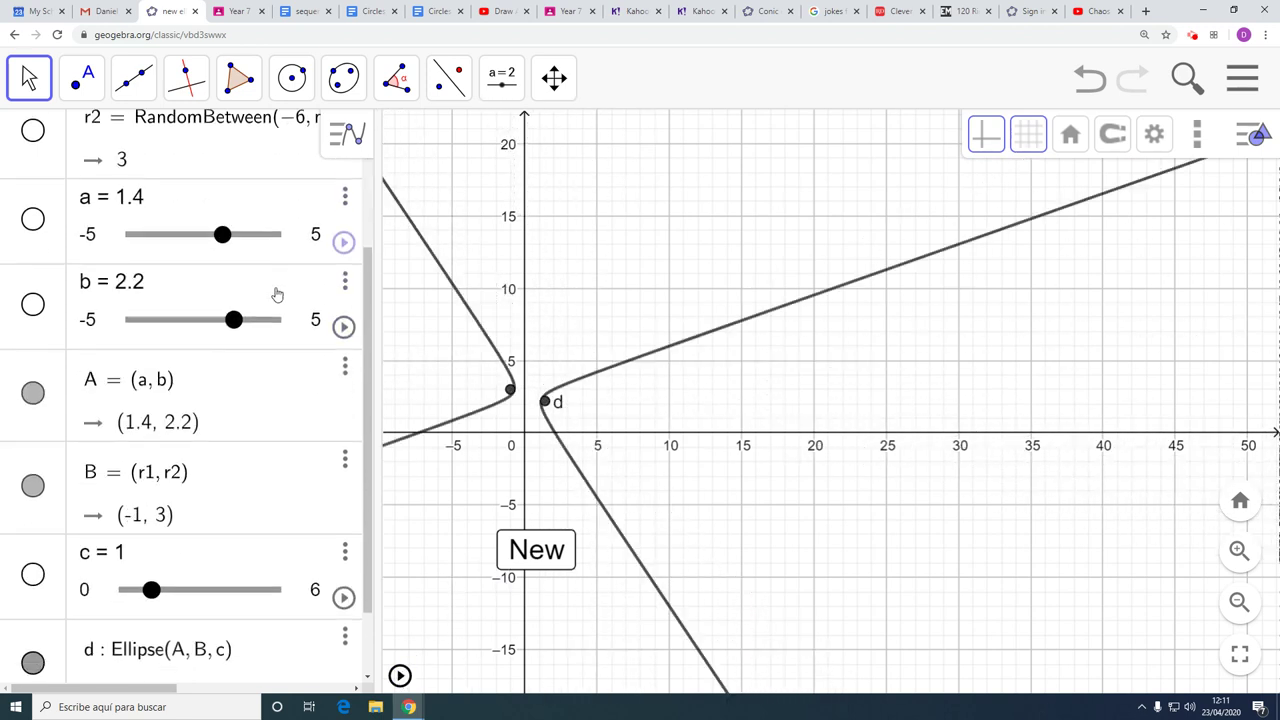
Step: Lower slider c's maximum from 6 to 4 and restart the a and b animation
click(336, 556)
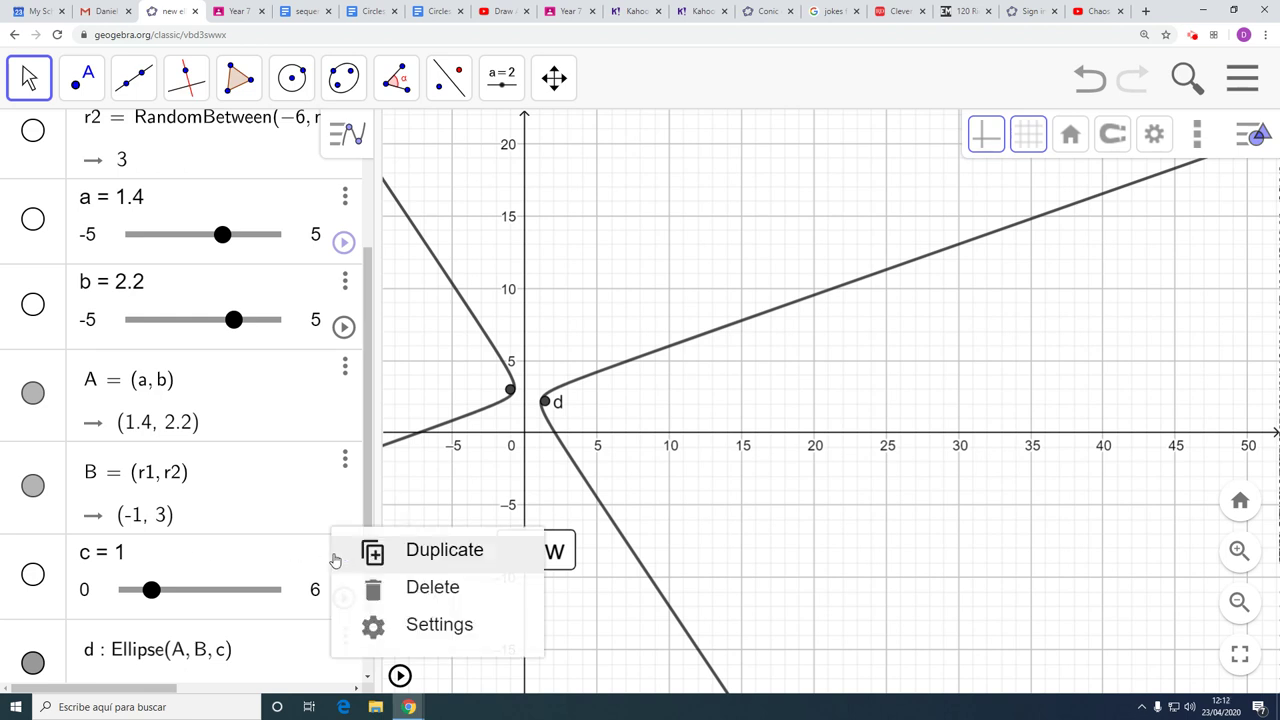
click(419, 620)
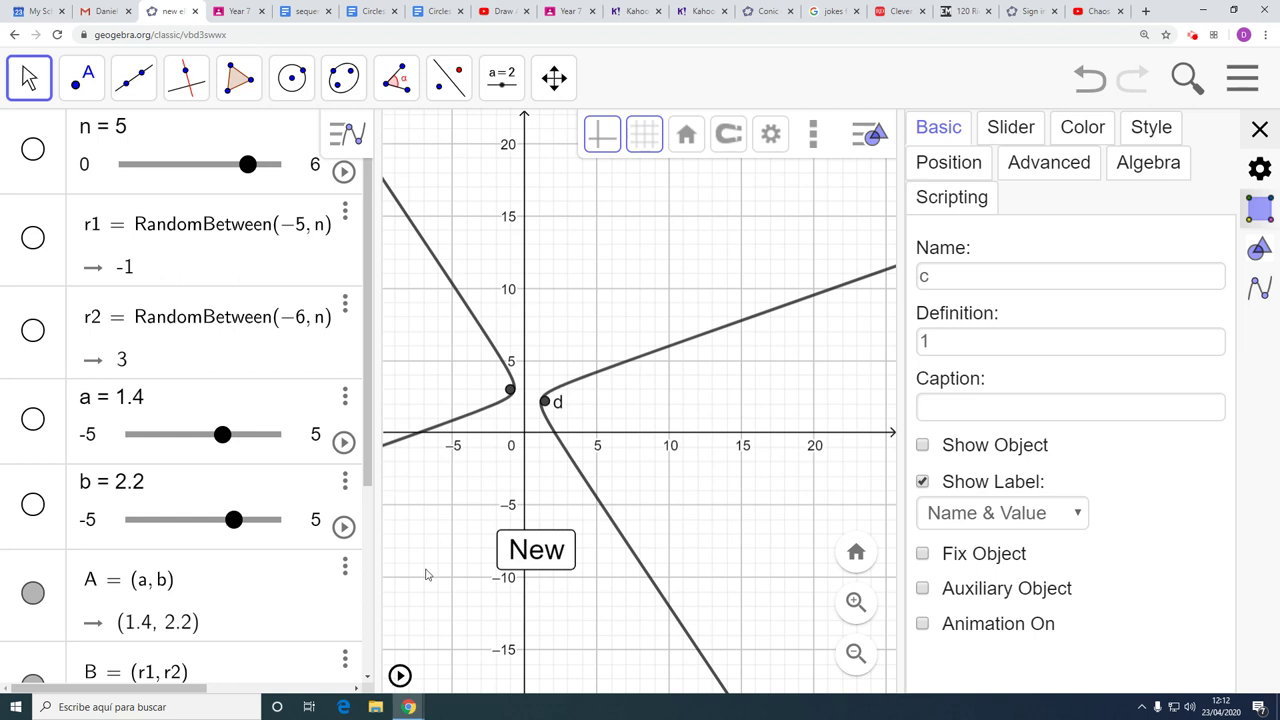
click(1012, 130)
click(1075, 264)
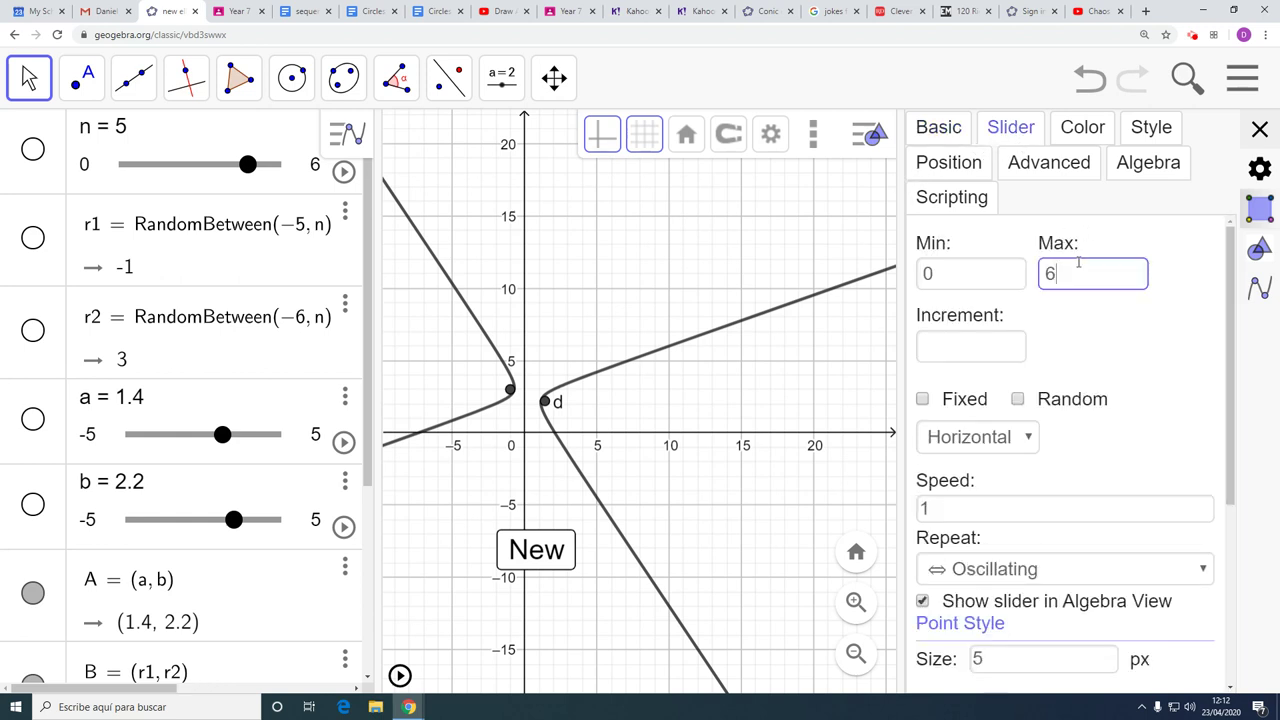
drag(1077, 263, 993, 236)
text(4)
click(399, 675)
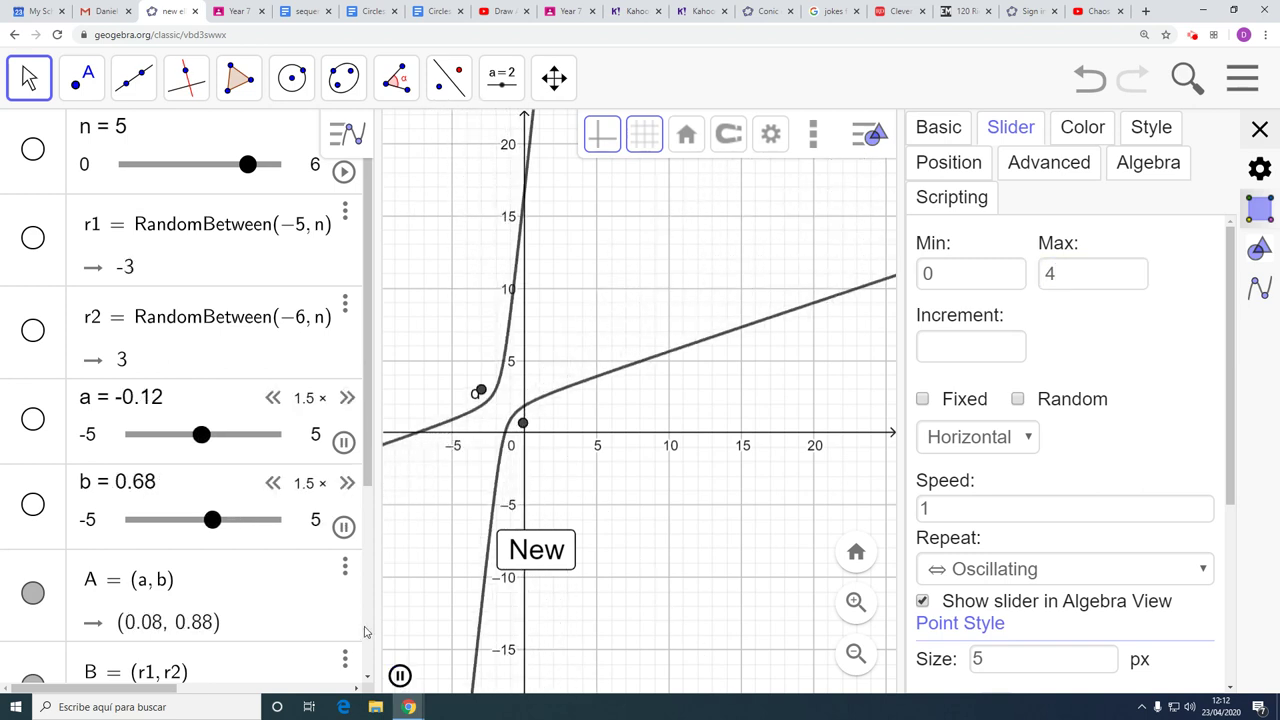
scroll(251, 523, down, 3)
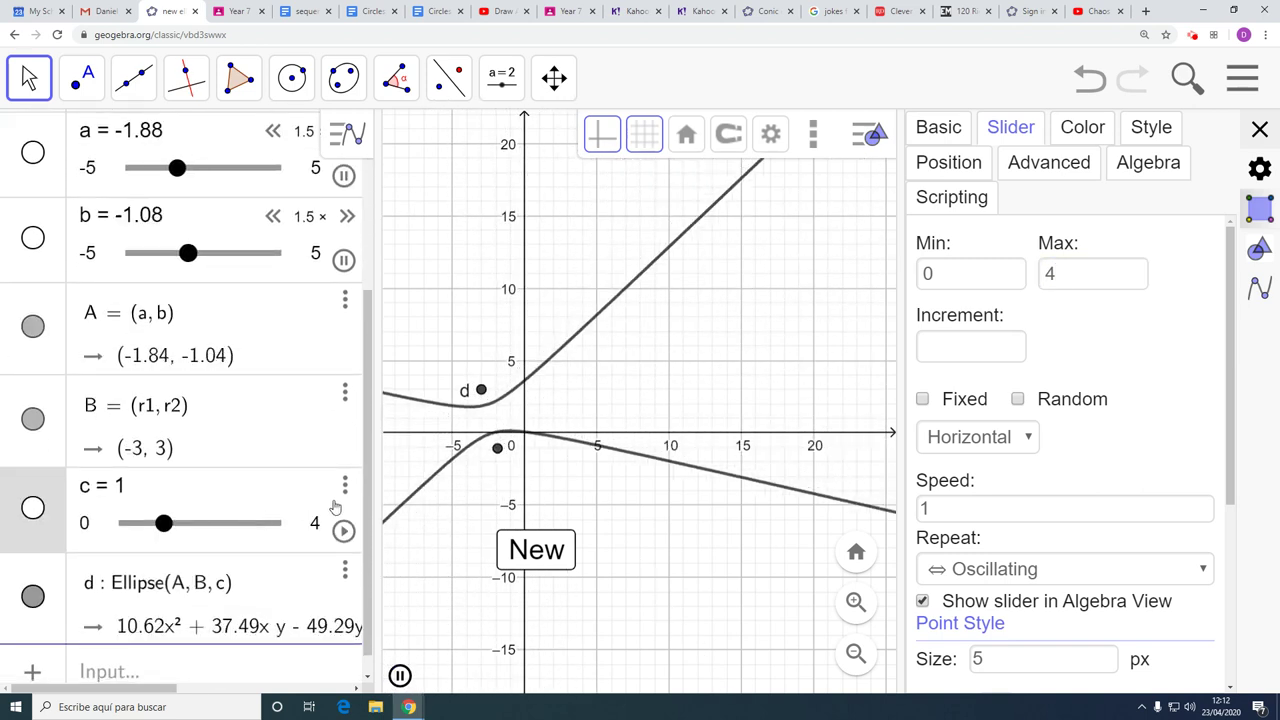
Step: Animate slider c at 2× speed alongside sliders a and b
click(343, 530)
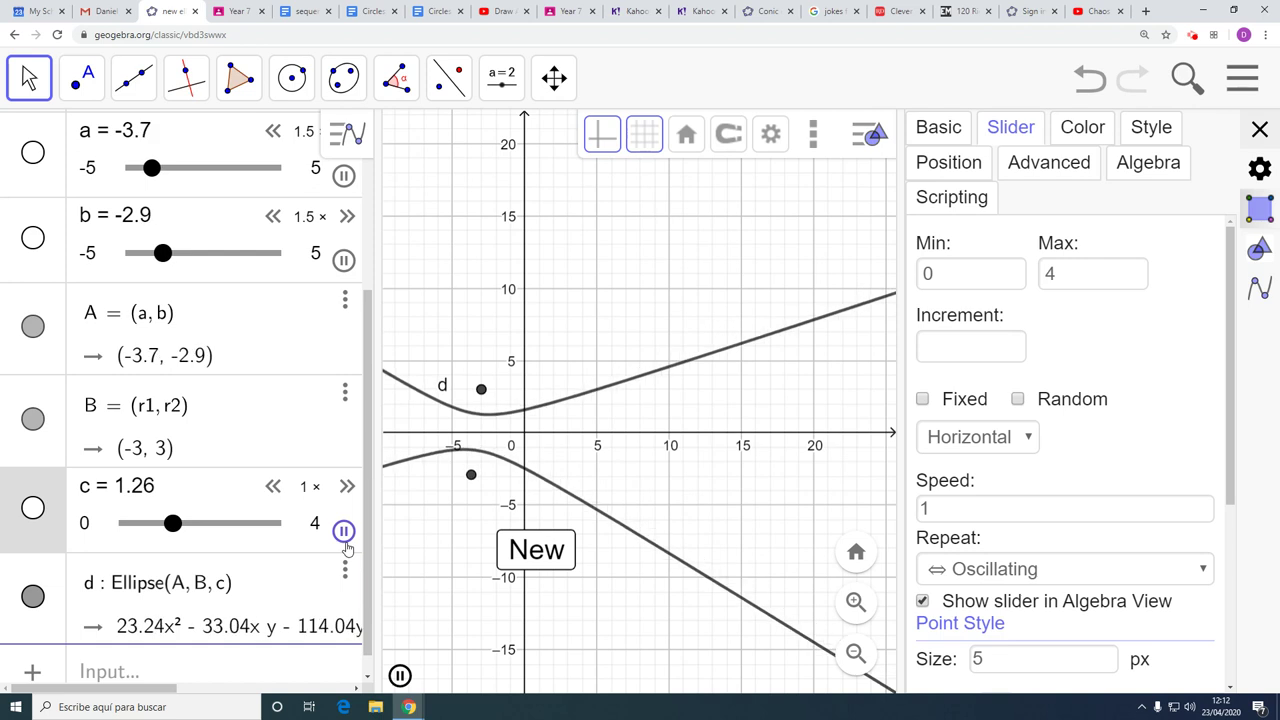
drag(376, 400, 293, 400)
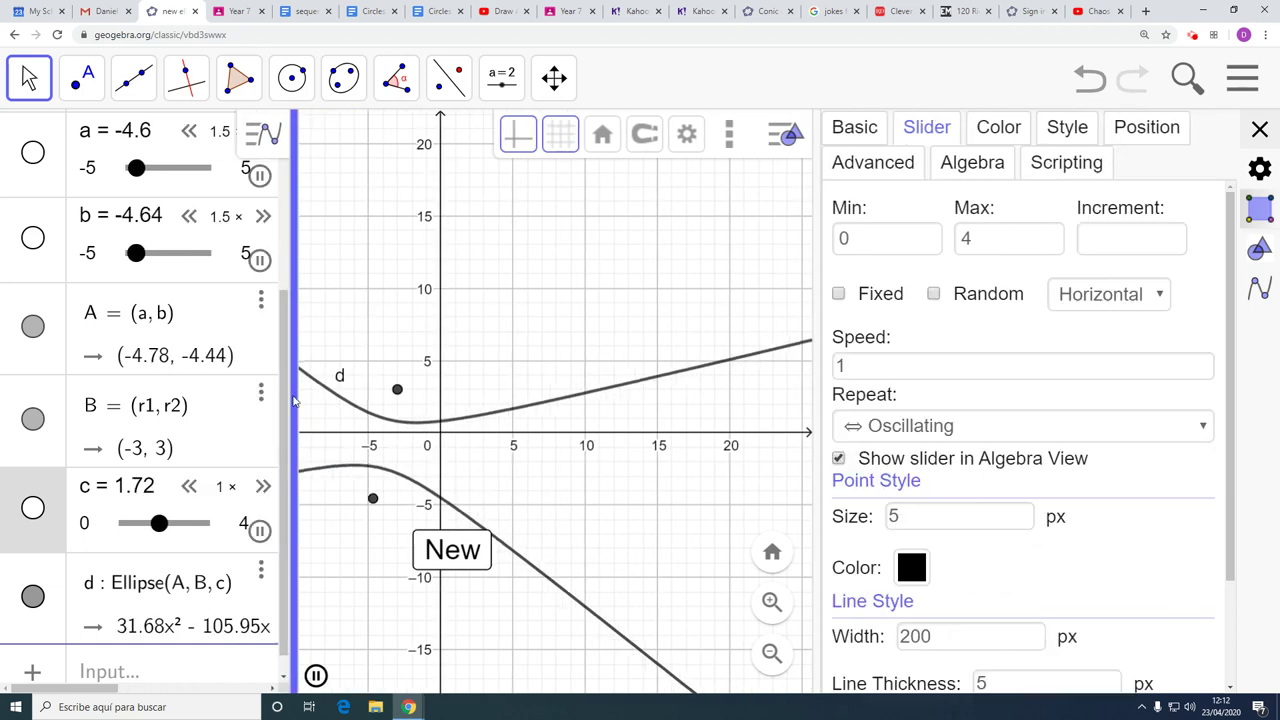
click(263, 486)
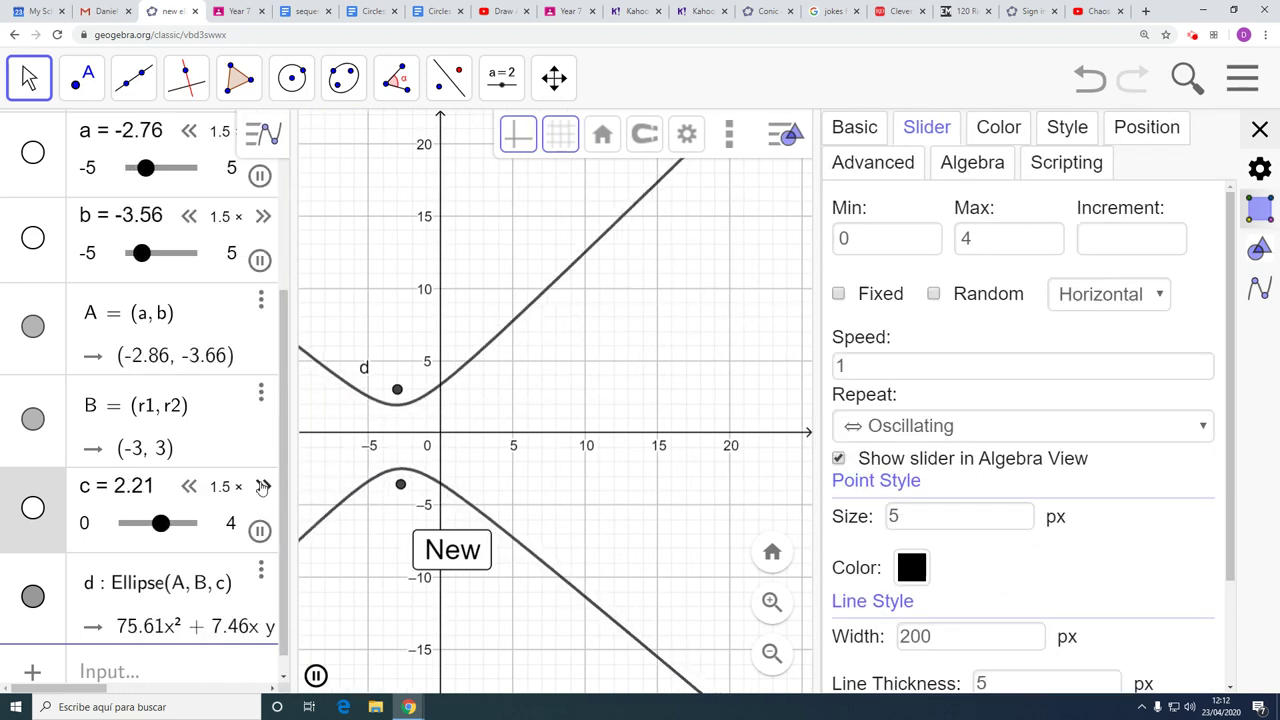
click(263, 486)
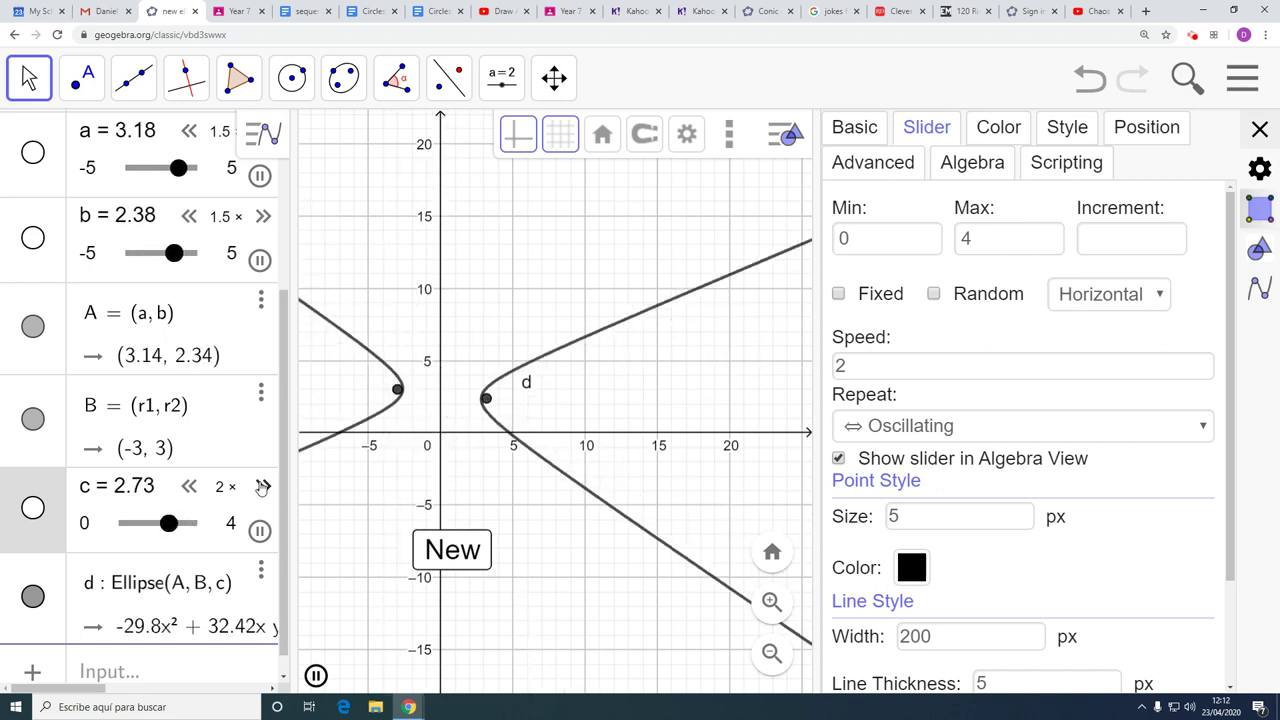
Step: Pause and resume slider c, then stop slider a and pause all animations
click(260, 531)
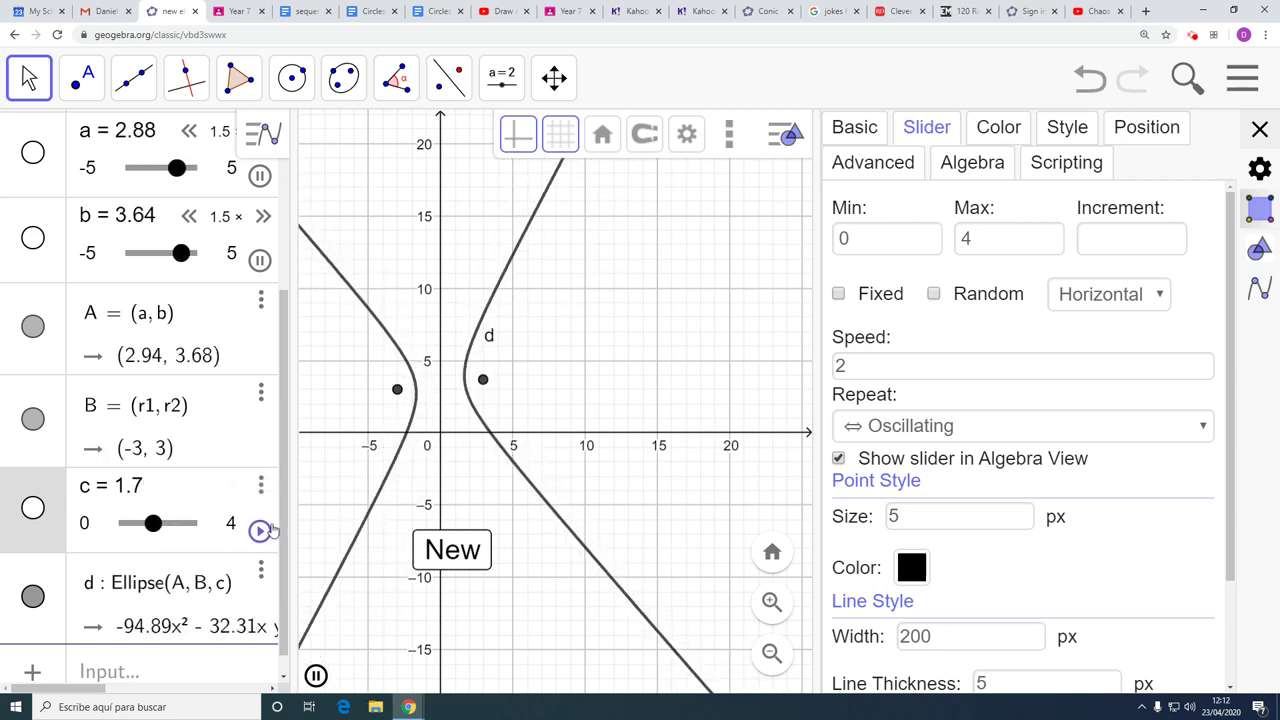
click(260, 531)
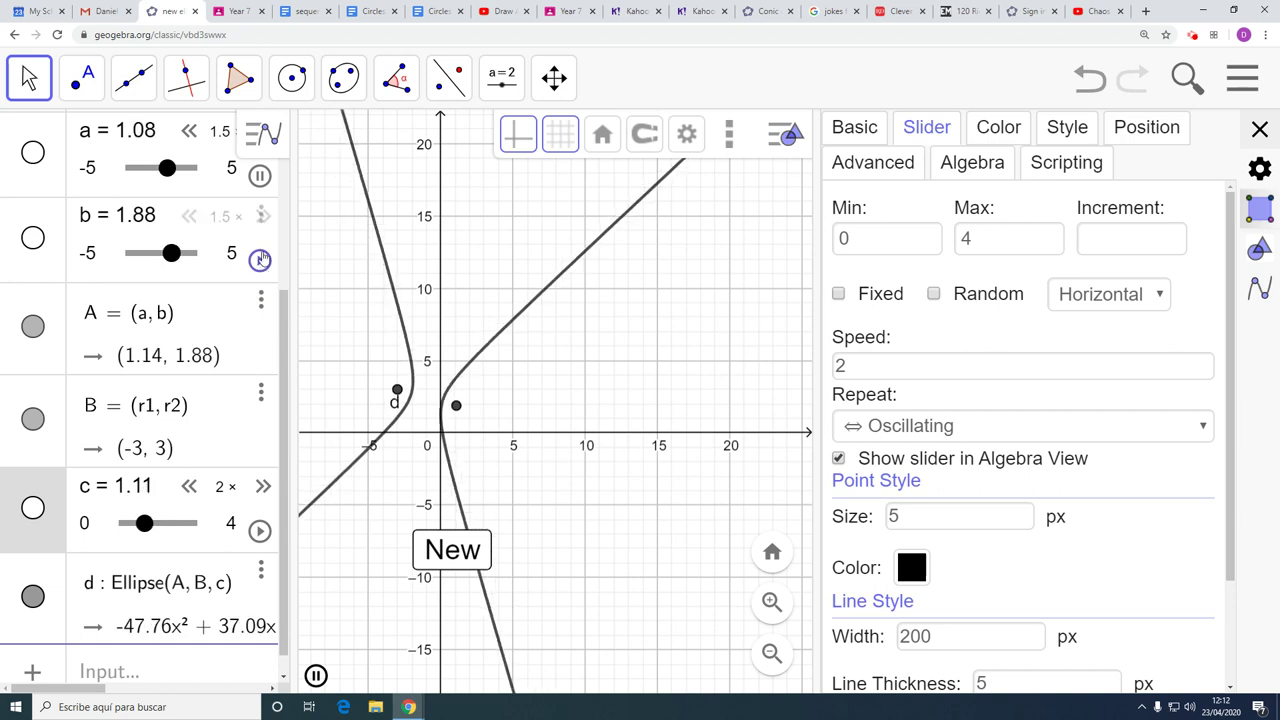
click(260, 175)
click(316, 676)
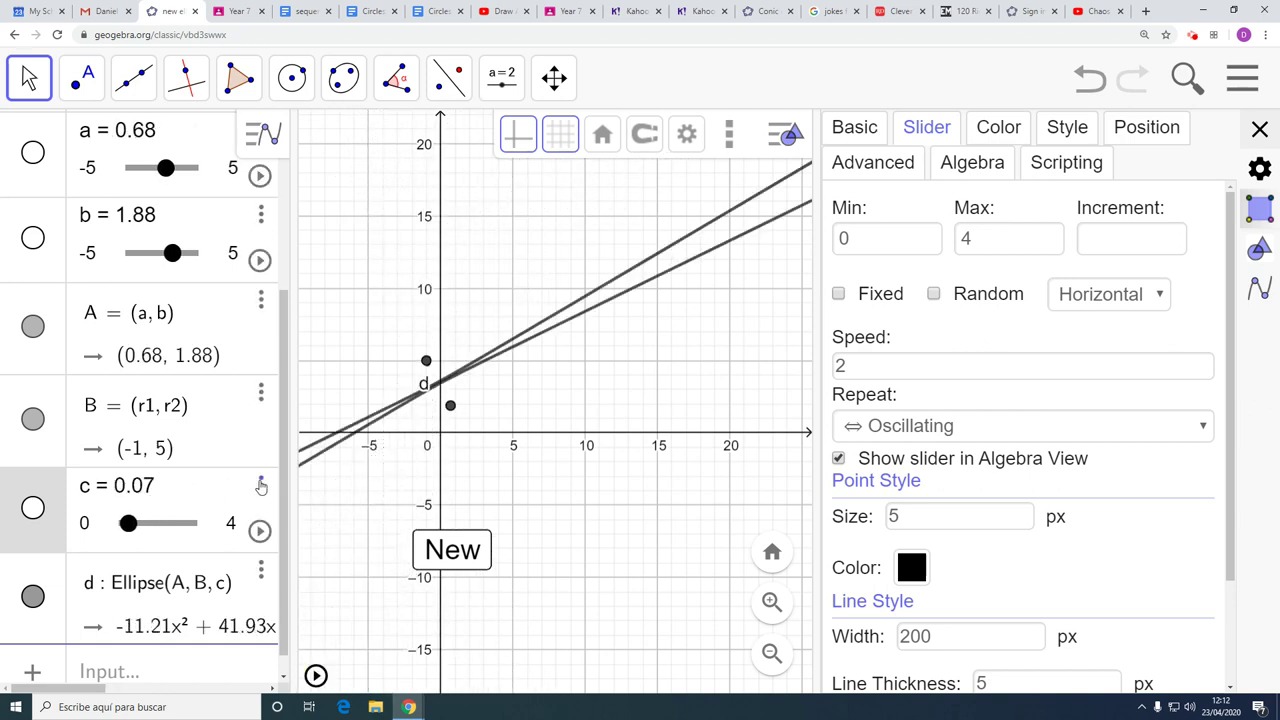
Step: Set slider c's maximum to 6 and its animation speed to 3.5
click(1003, 240)
drag(1003, 240, 906, 224)
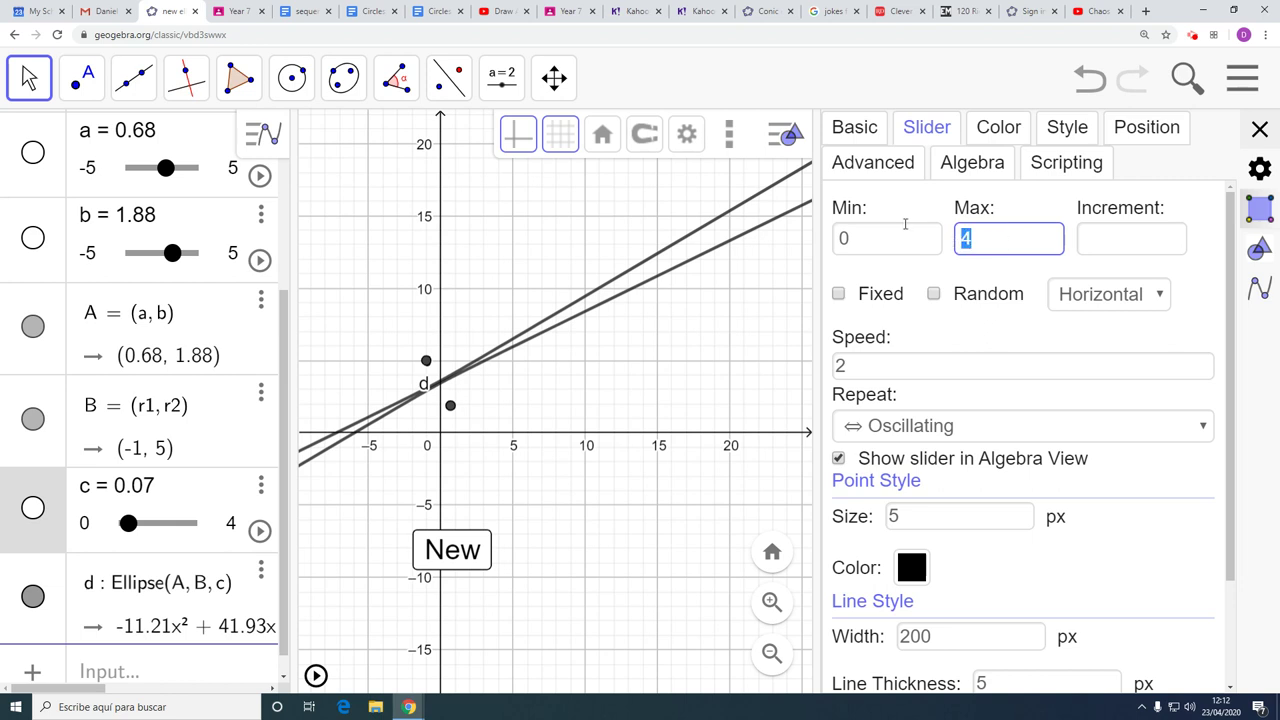
text(6)
key(Return)
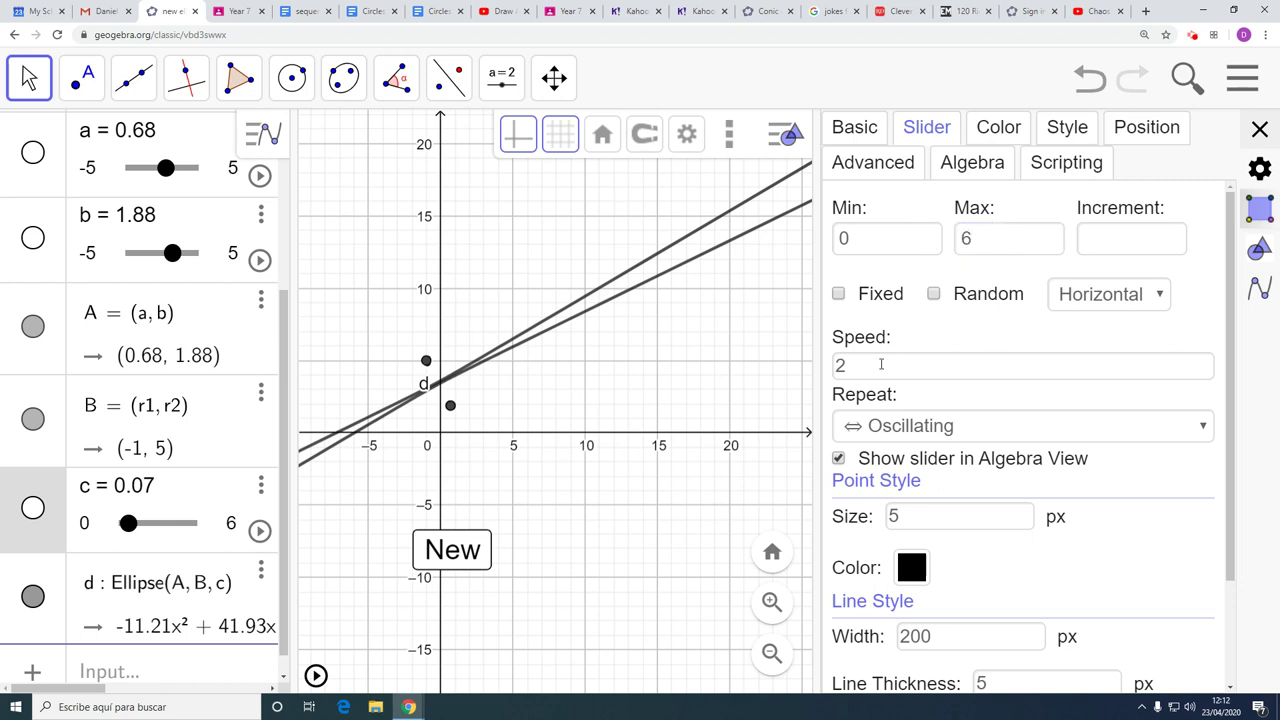
click(315, 676)
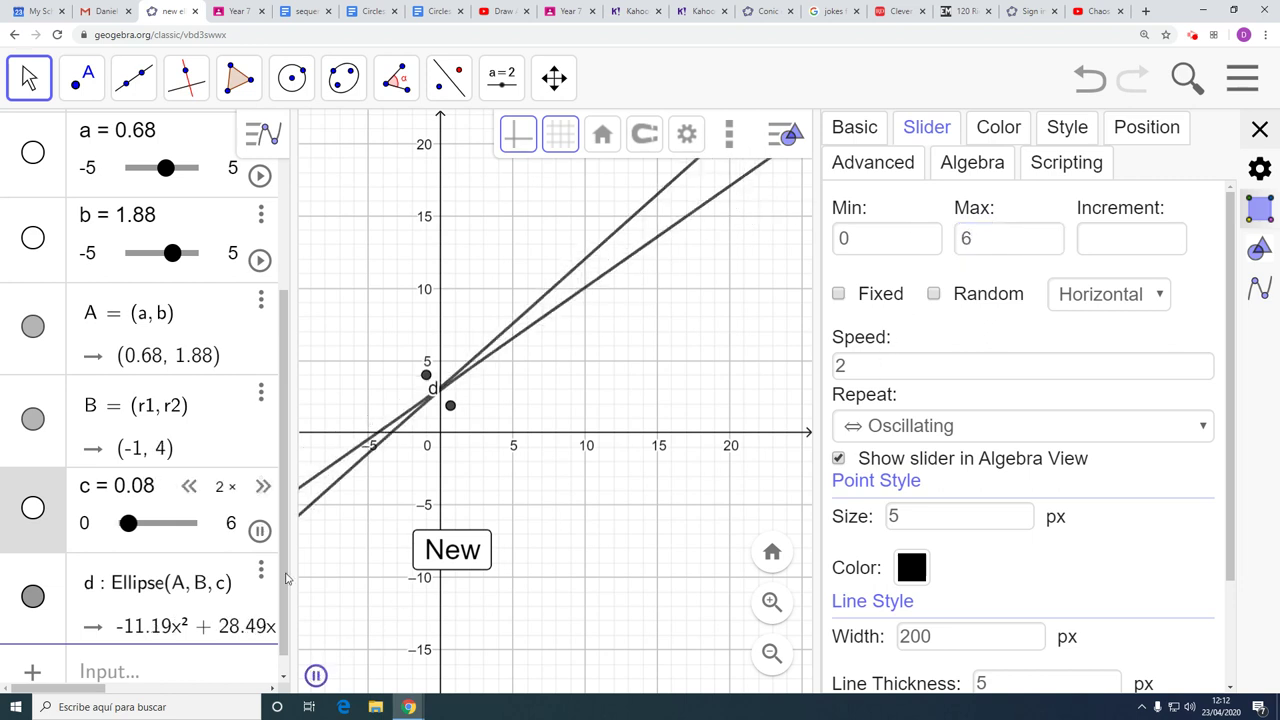
click(263, 486)
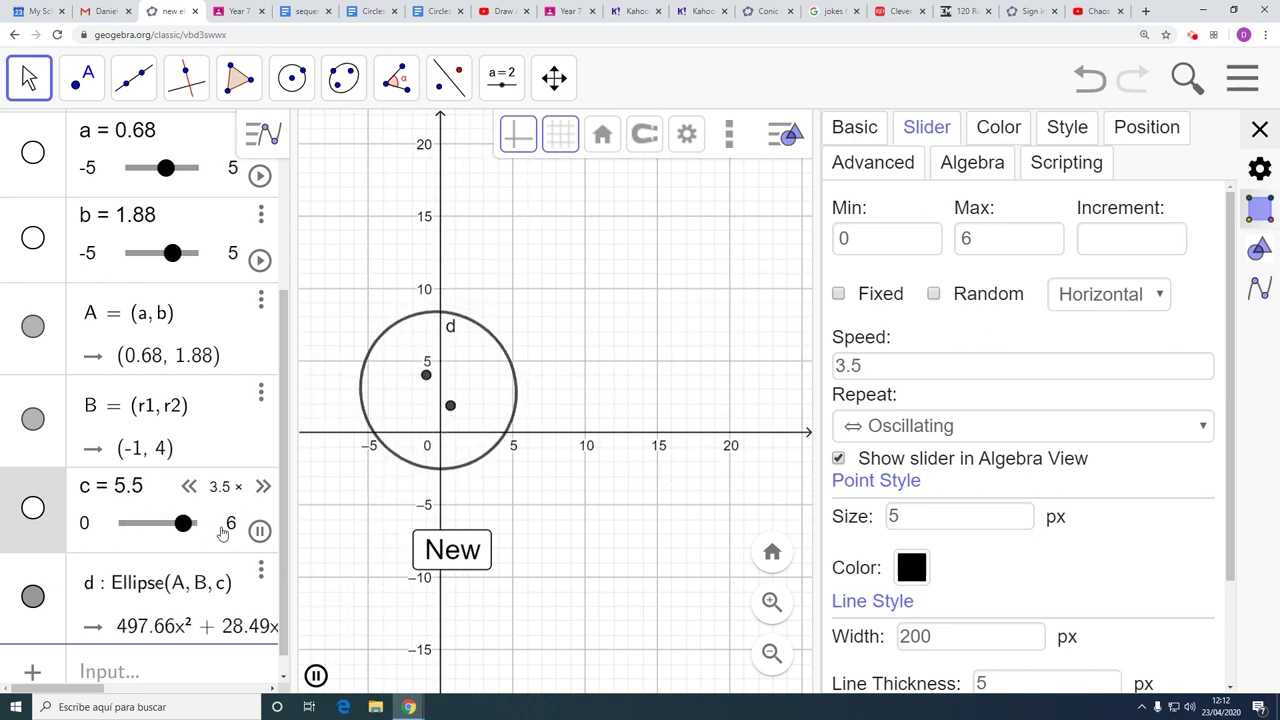
Step: Run sliders b and a, then stop all animation with B at (5, −2)
click(259, 260)
click(259, 175)
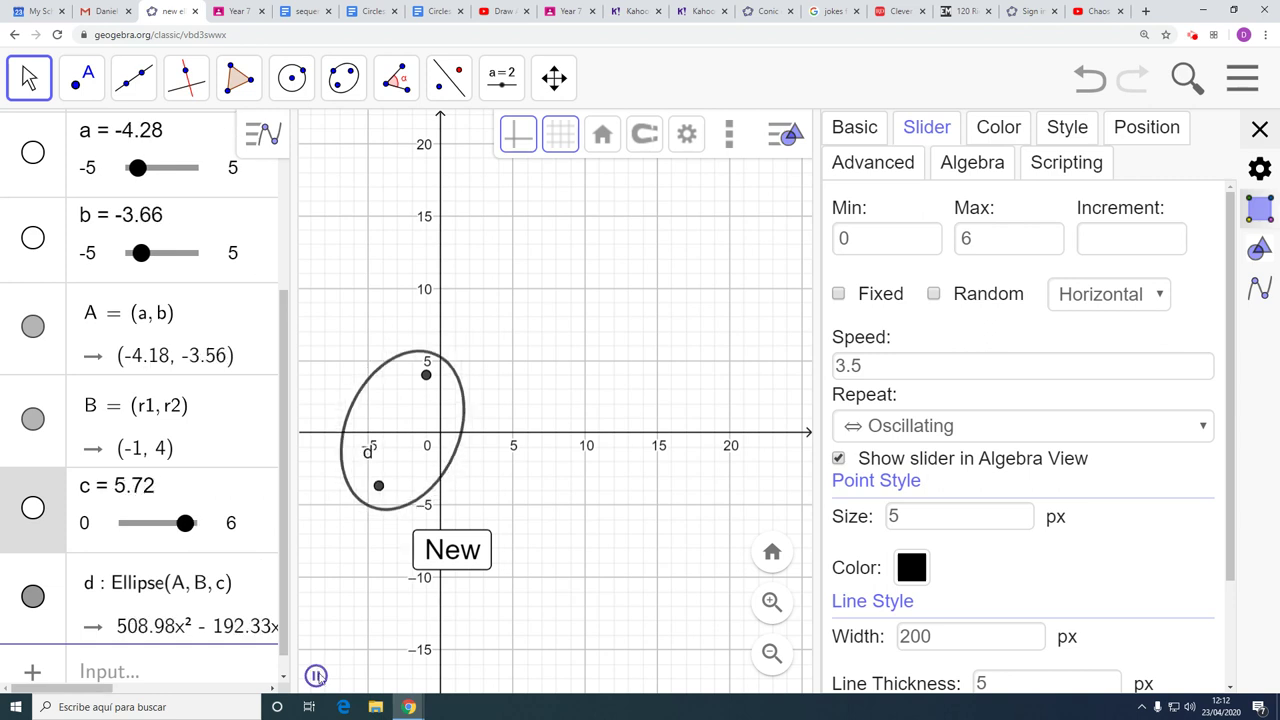
click(316, 675)
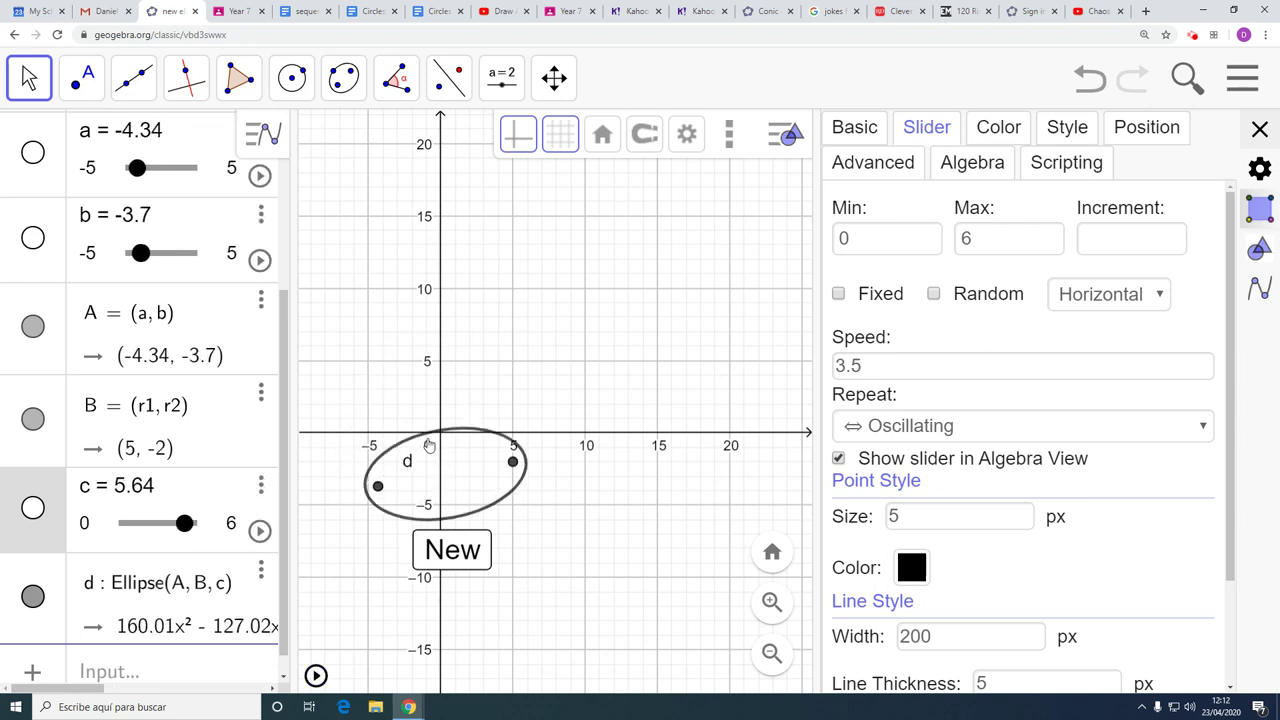
scroll(395, 445, up, 5)
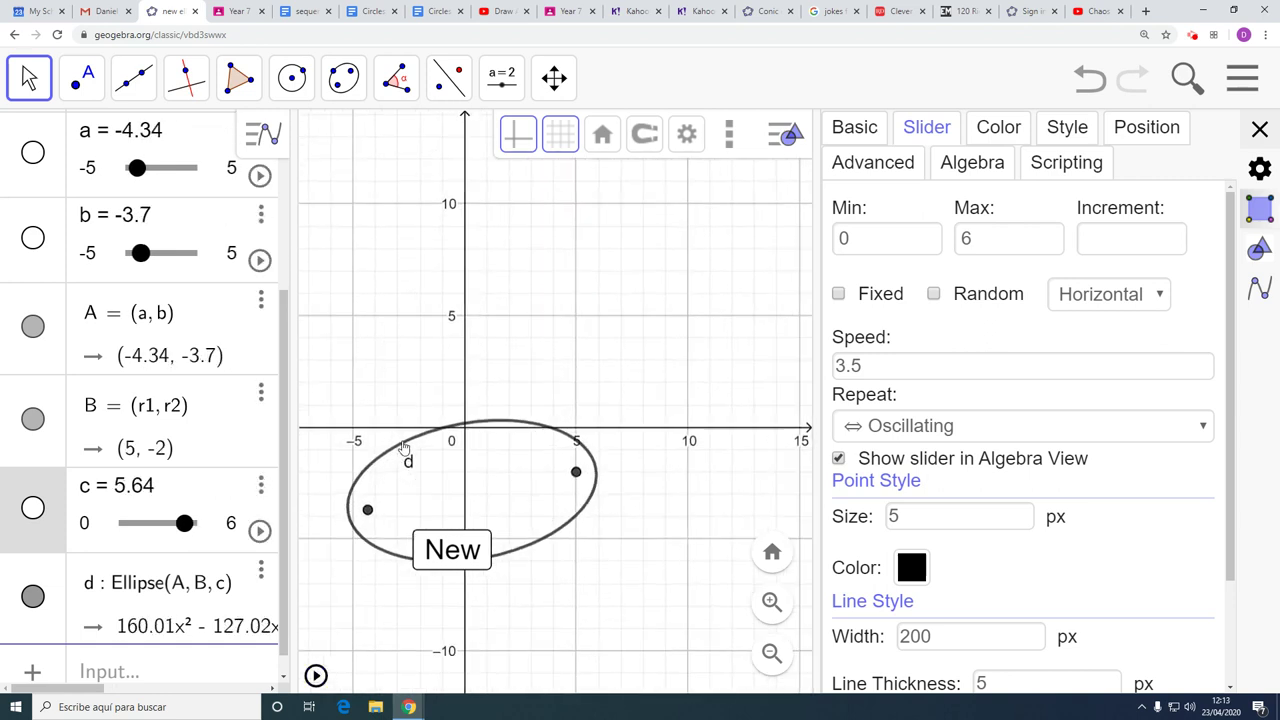
Step: Hide ellipse d's label and colour it bright red (#FF0033)
right_click(404, 447)
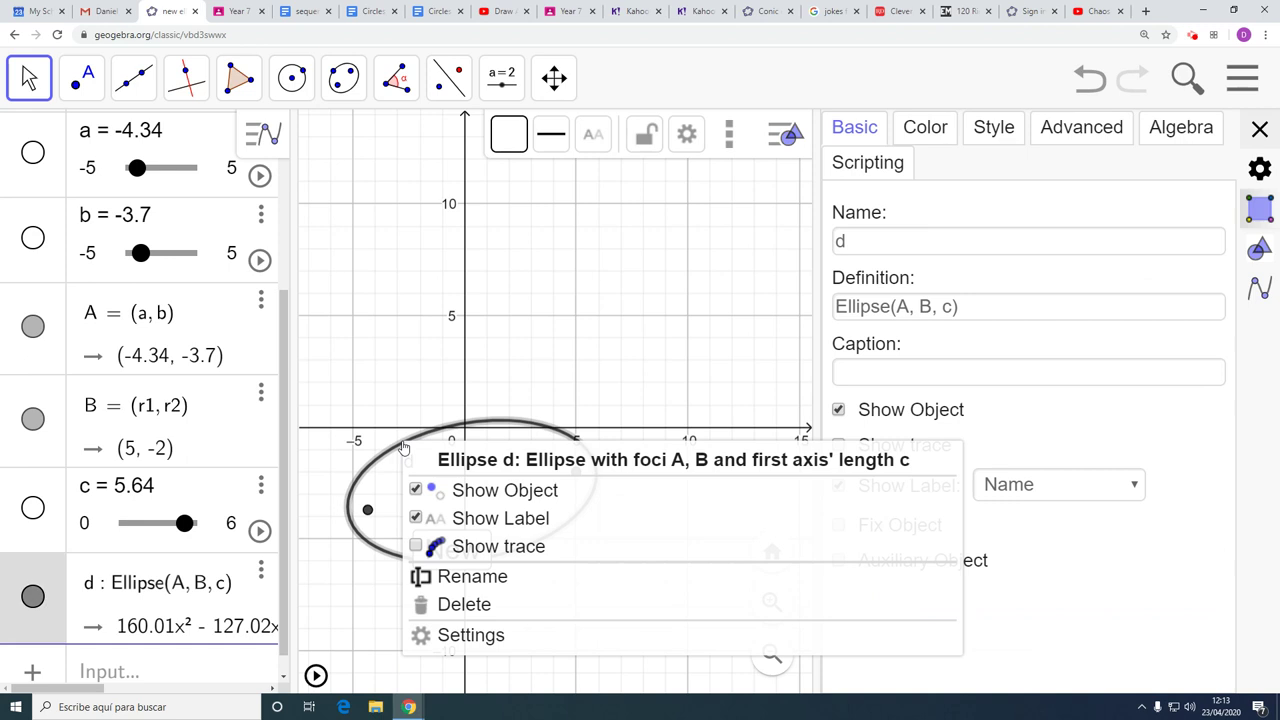
click(505, 518)
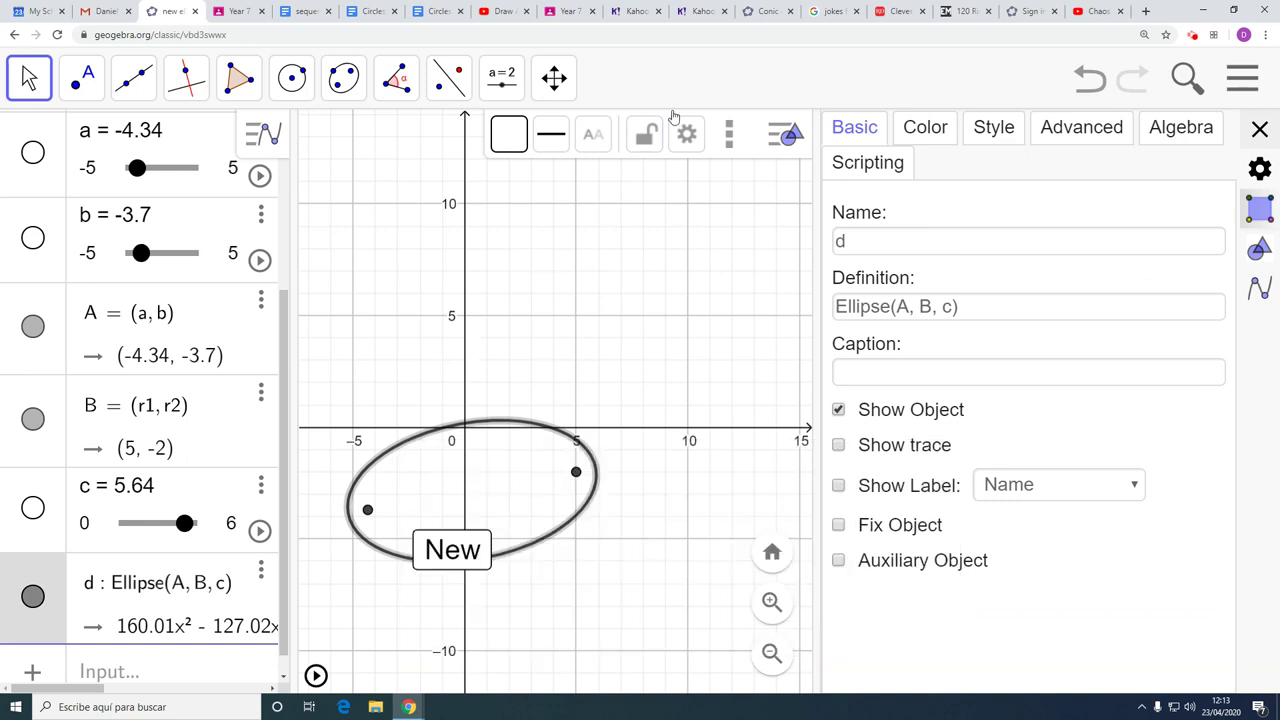
click(925, 128)
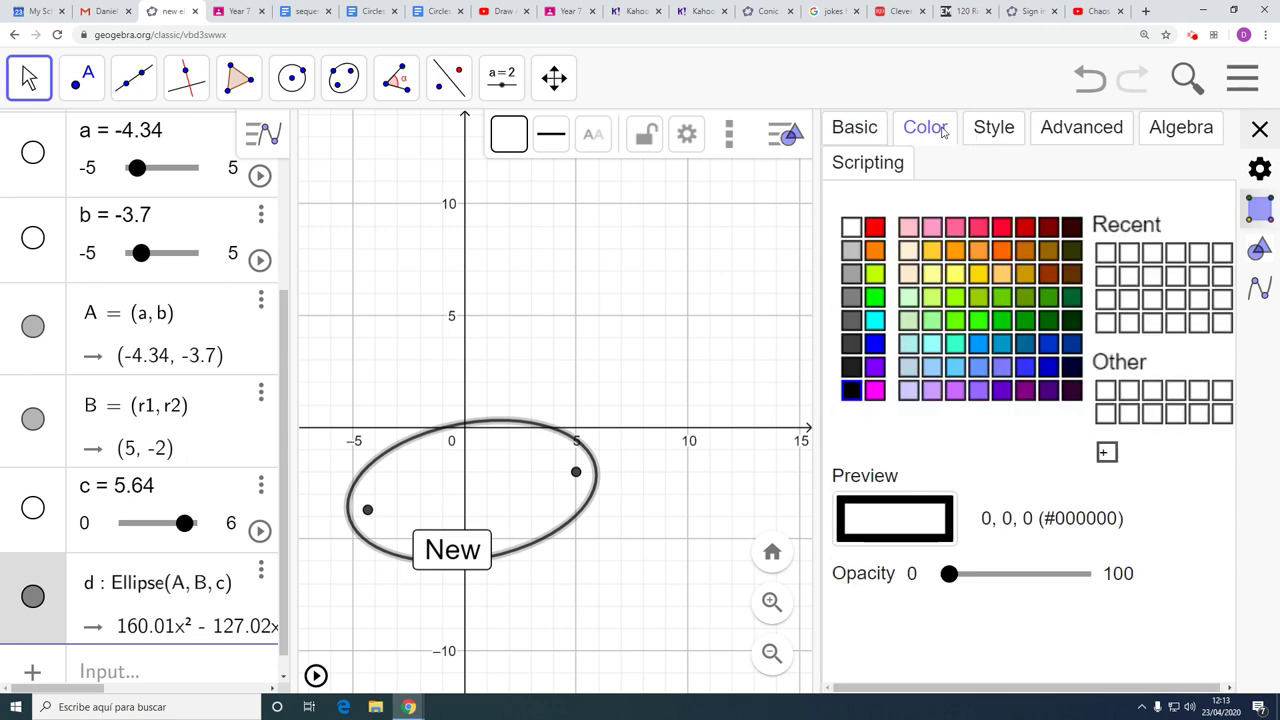
click(1020, 230)
click(1005, 228)
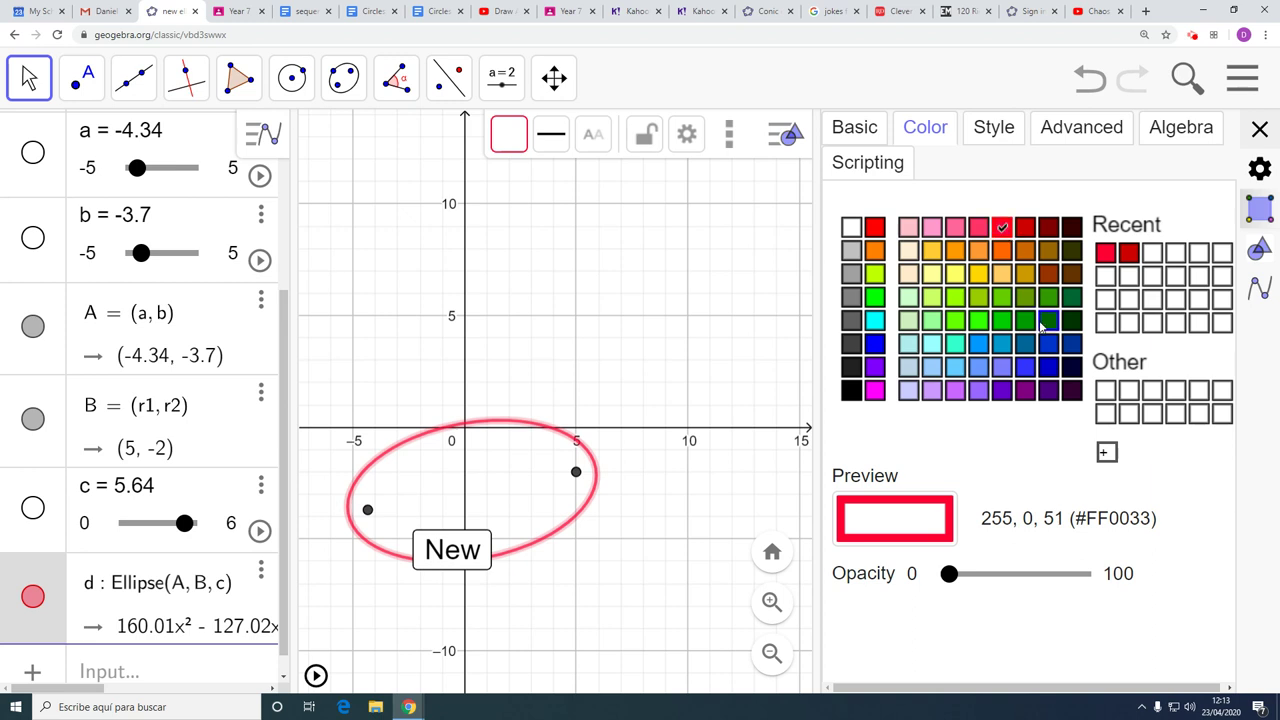
Step: Try Hatching, Cross-hatching and Weaving fills, settle on Bricks, and set line thickness to 2
click(987, 146)
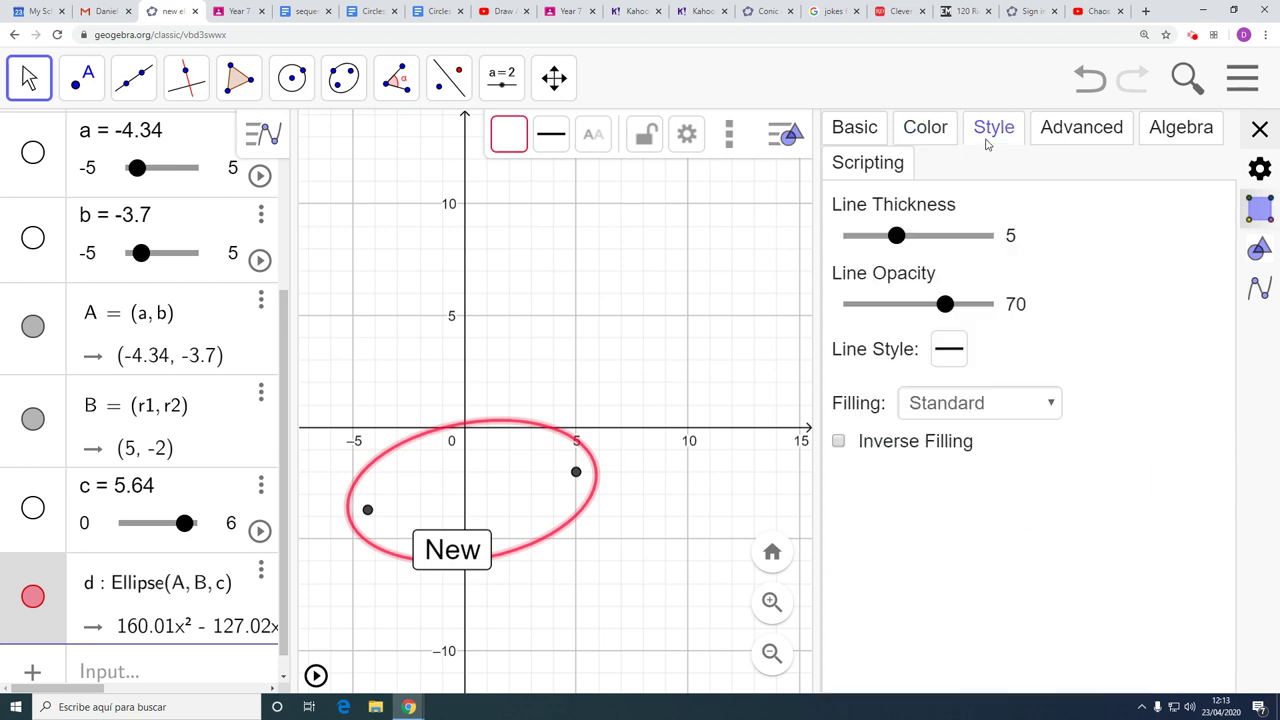
click(993, 410)
click(971, 453)
click(992, 406)
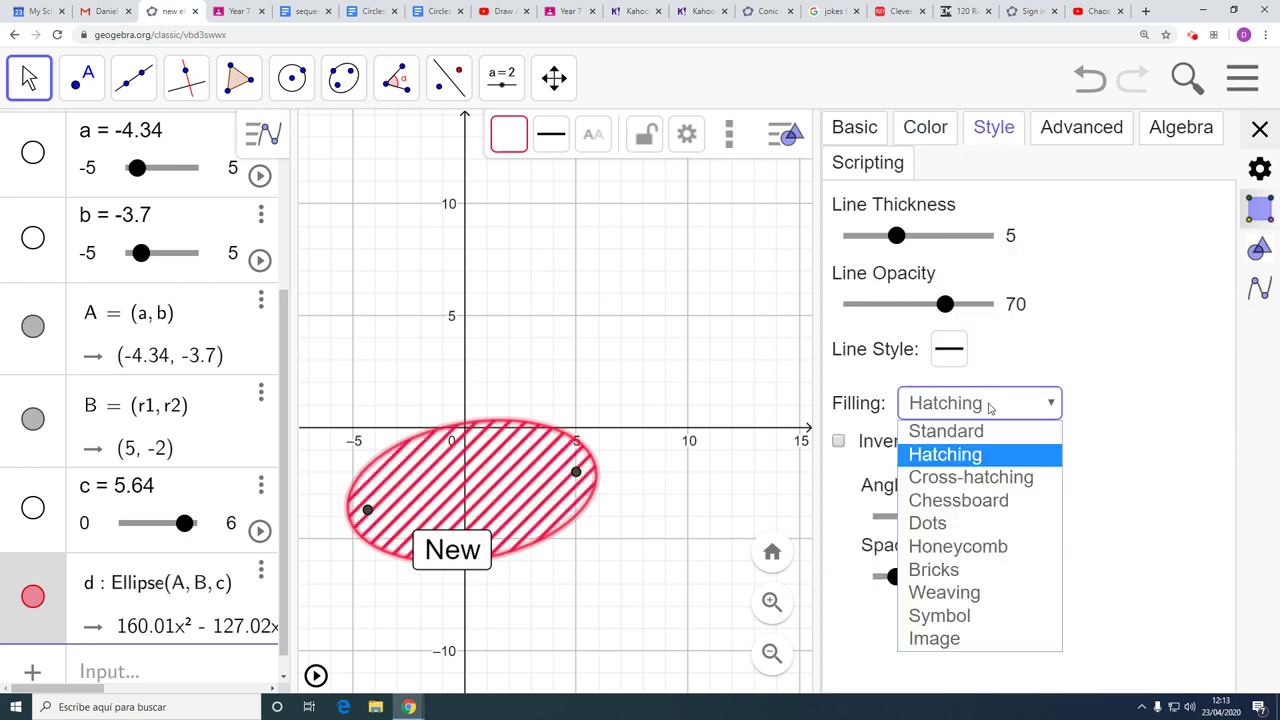
click(977, 479)
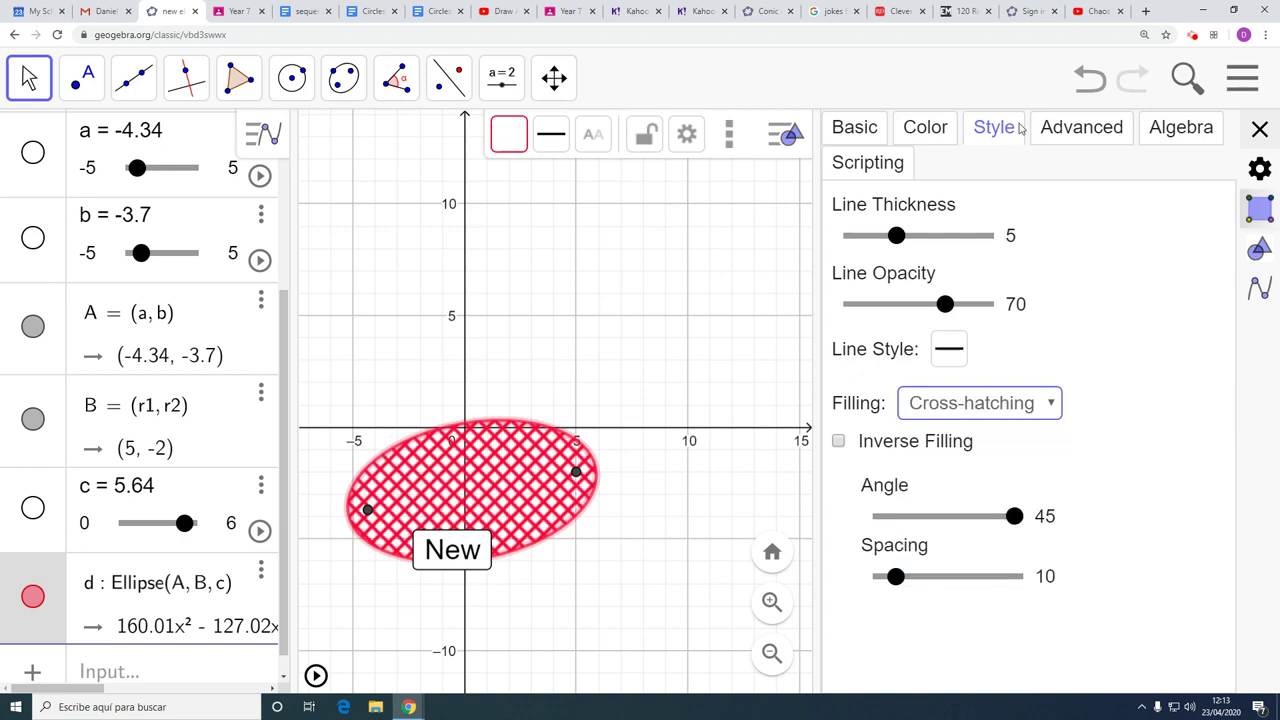
click(980, 397)
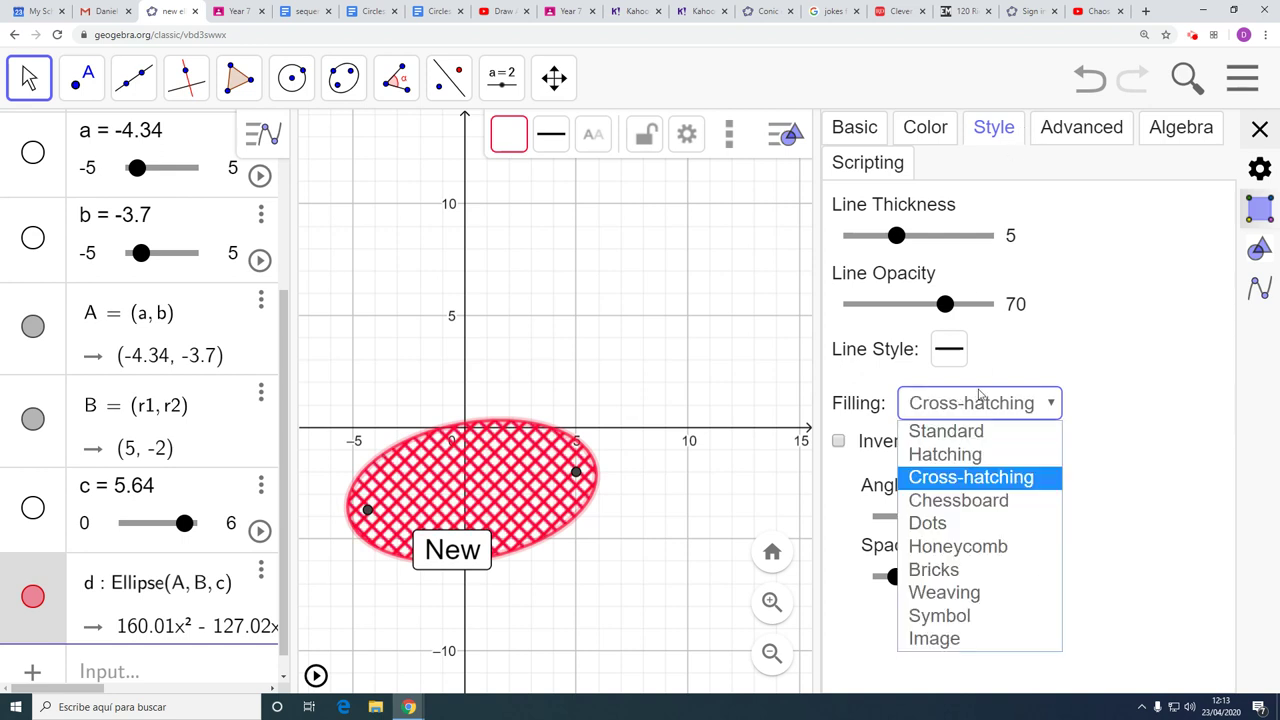
click(945, 593)
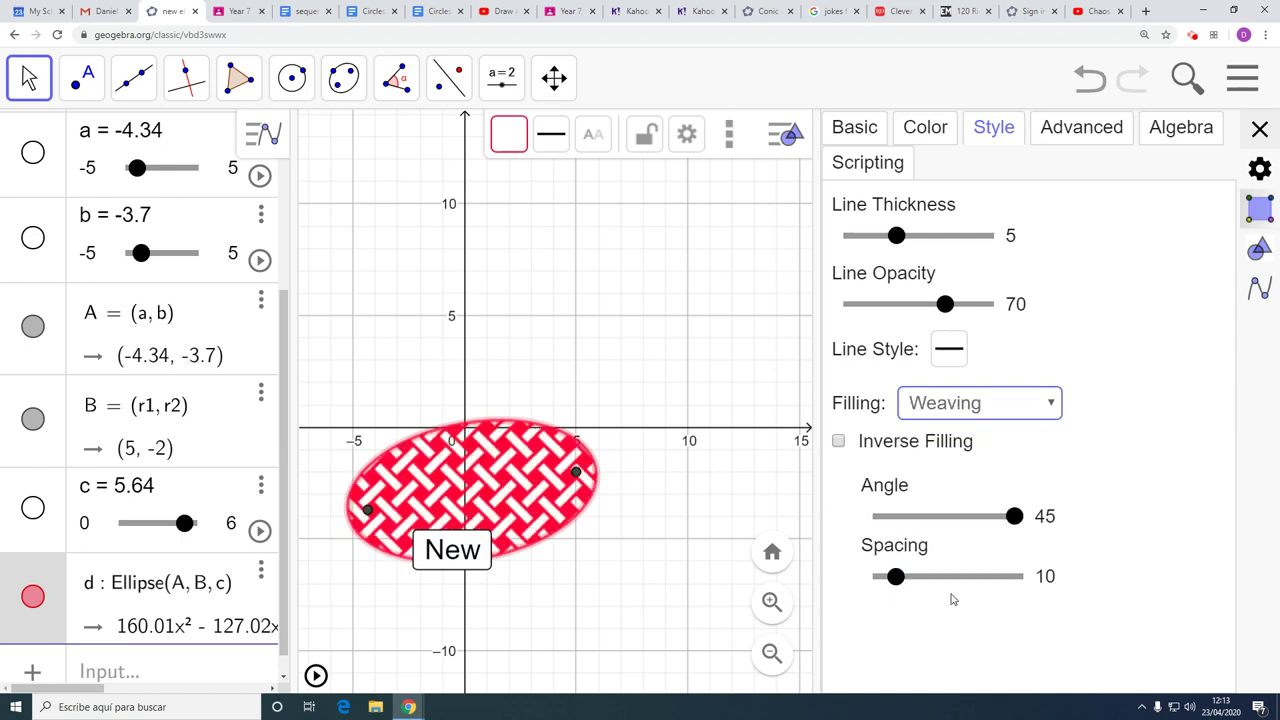
click(987, 405)
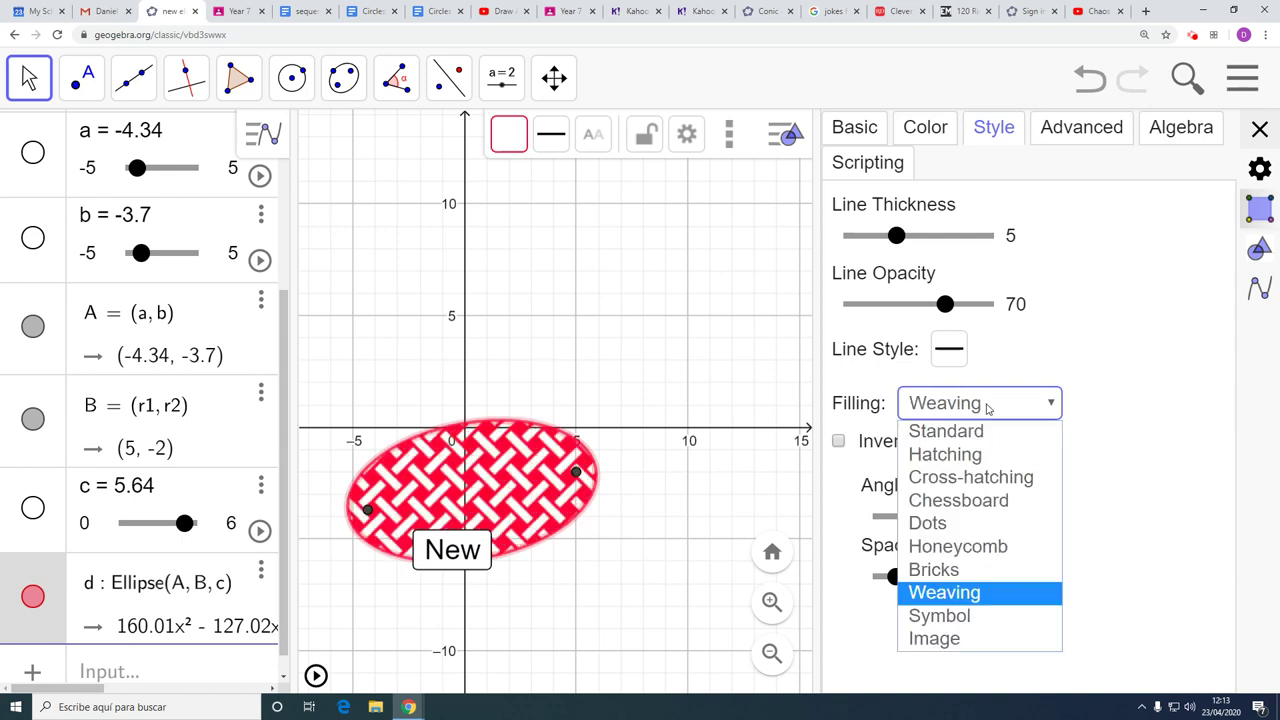
click(960, 570)
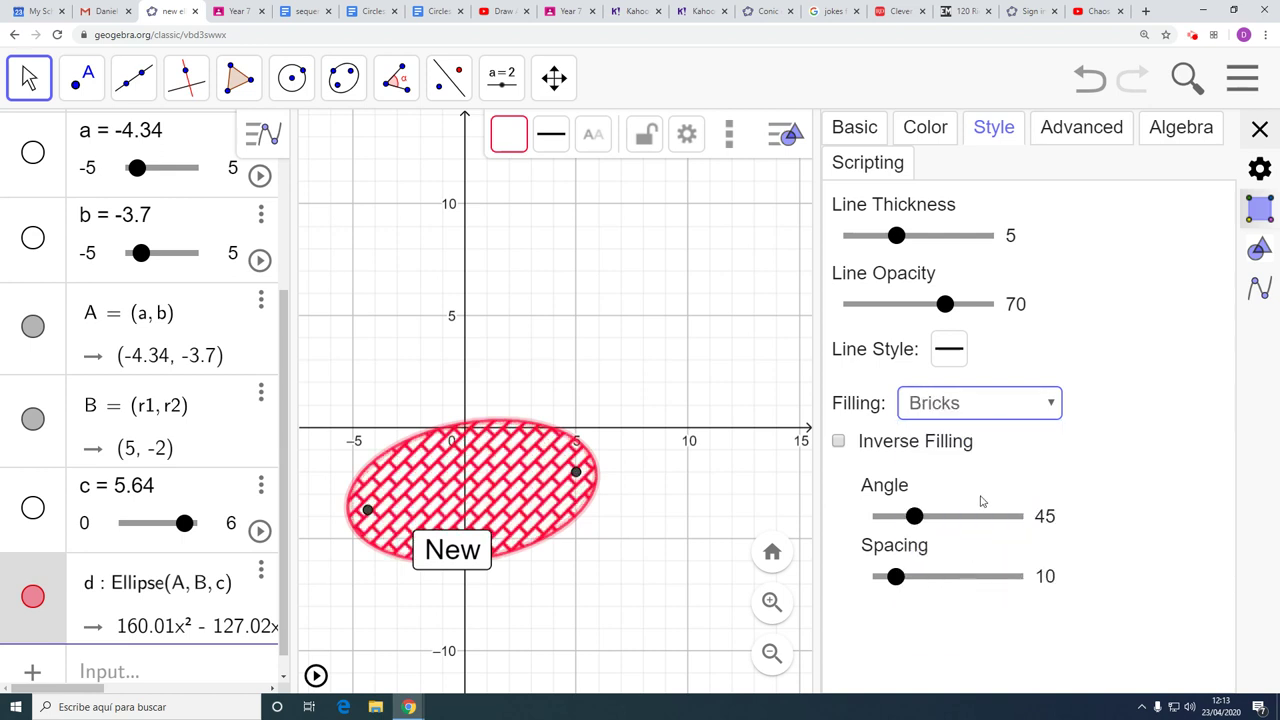
drag(897, 237, 870, 248)
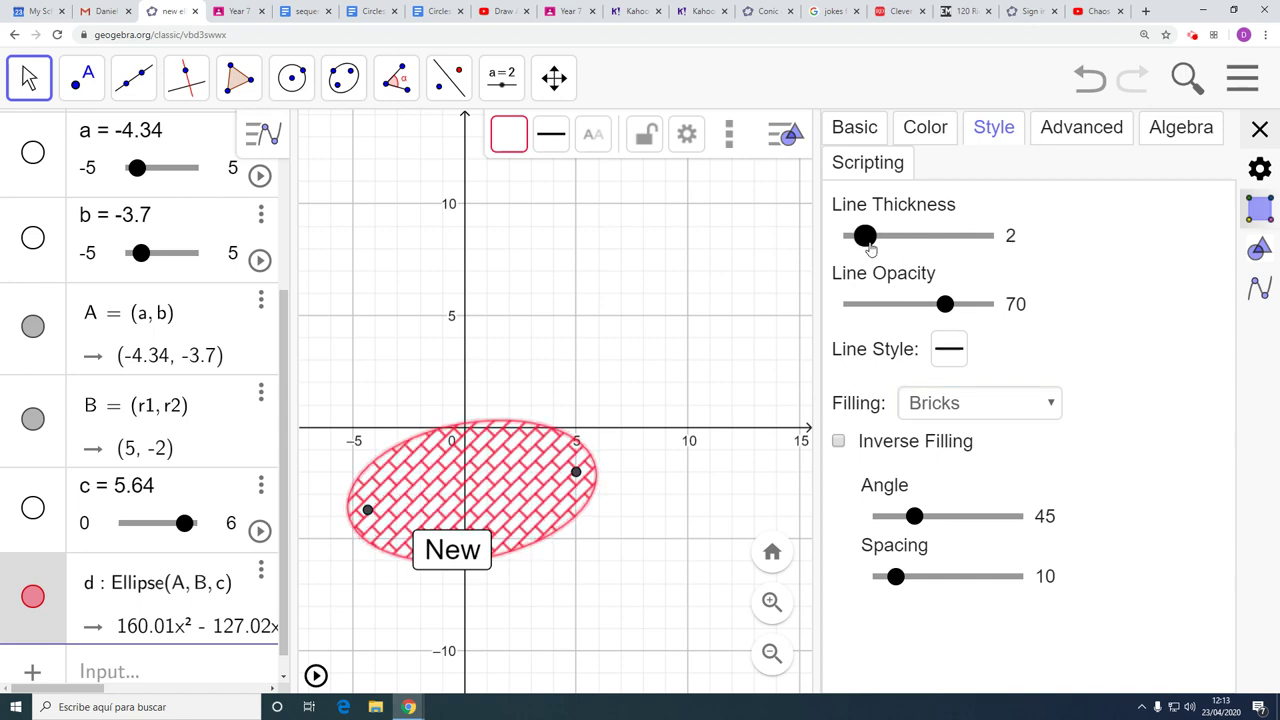
Step: Close the ellipse settings, briefly animate sliders a and b, then stop them
click(1259, 129)
click(476, 562)
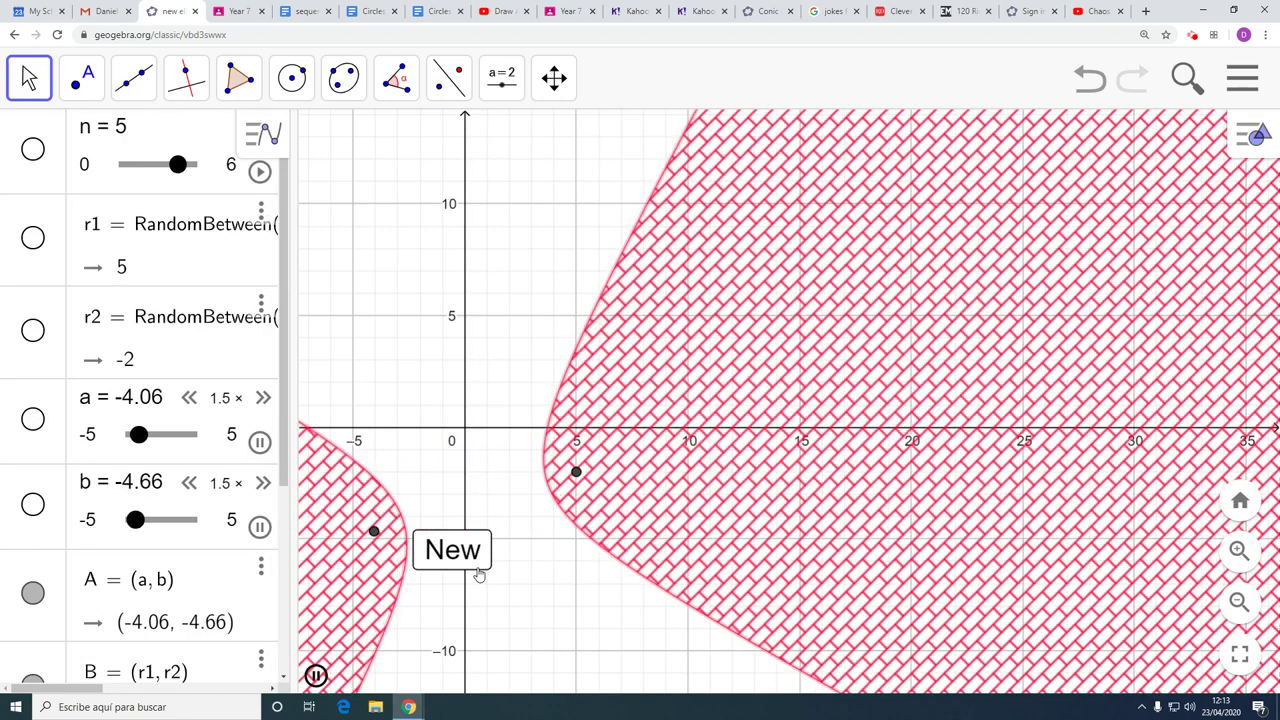
scroll(547, 566, down, 4)
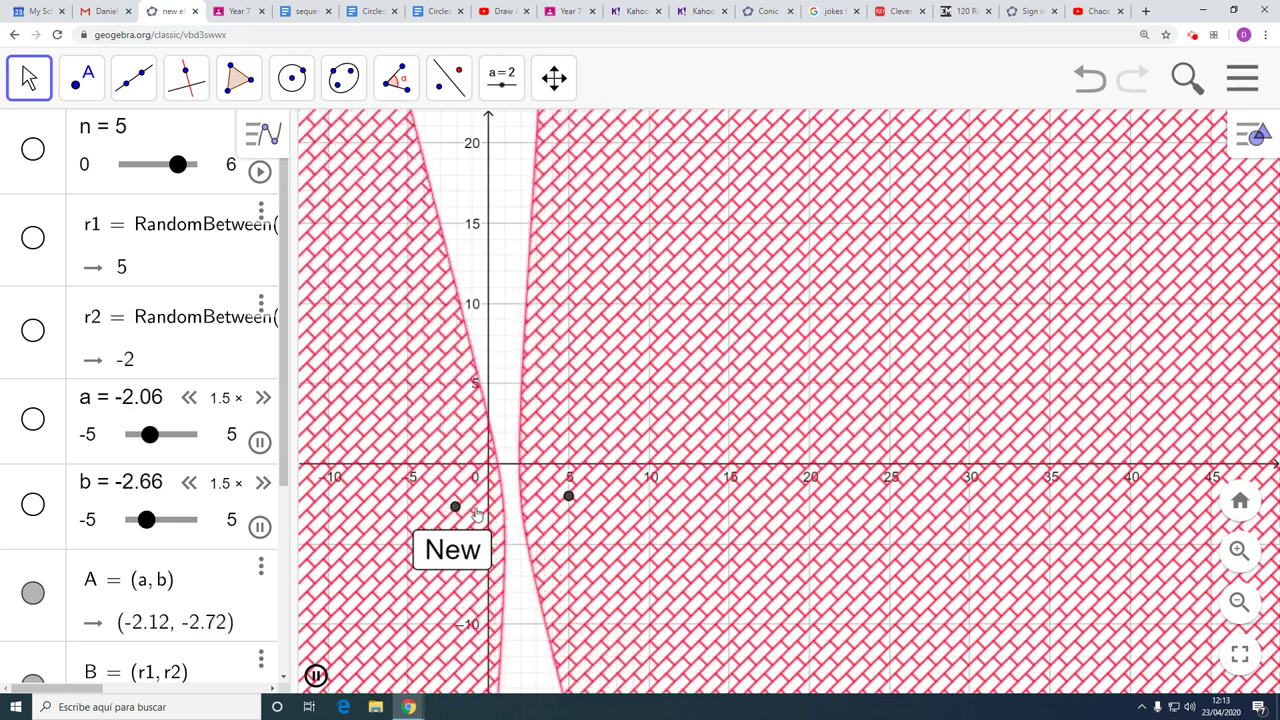
click(316, 675)
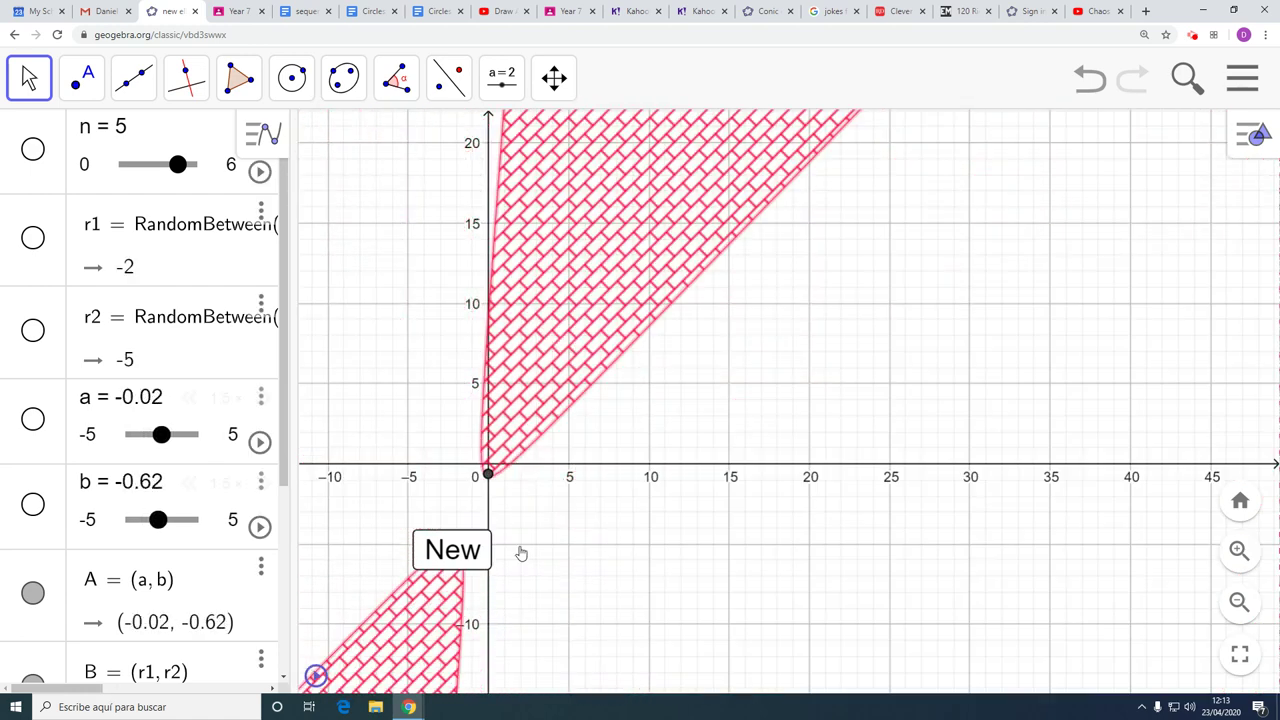
Step: Colour conic d dark grey (#404040) and close its settings
right_click(603, 381)
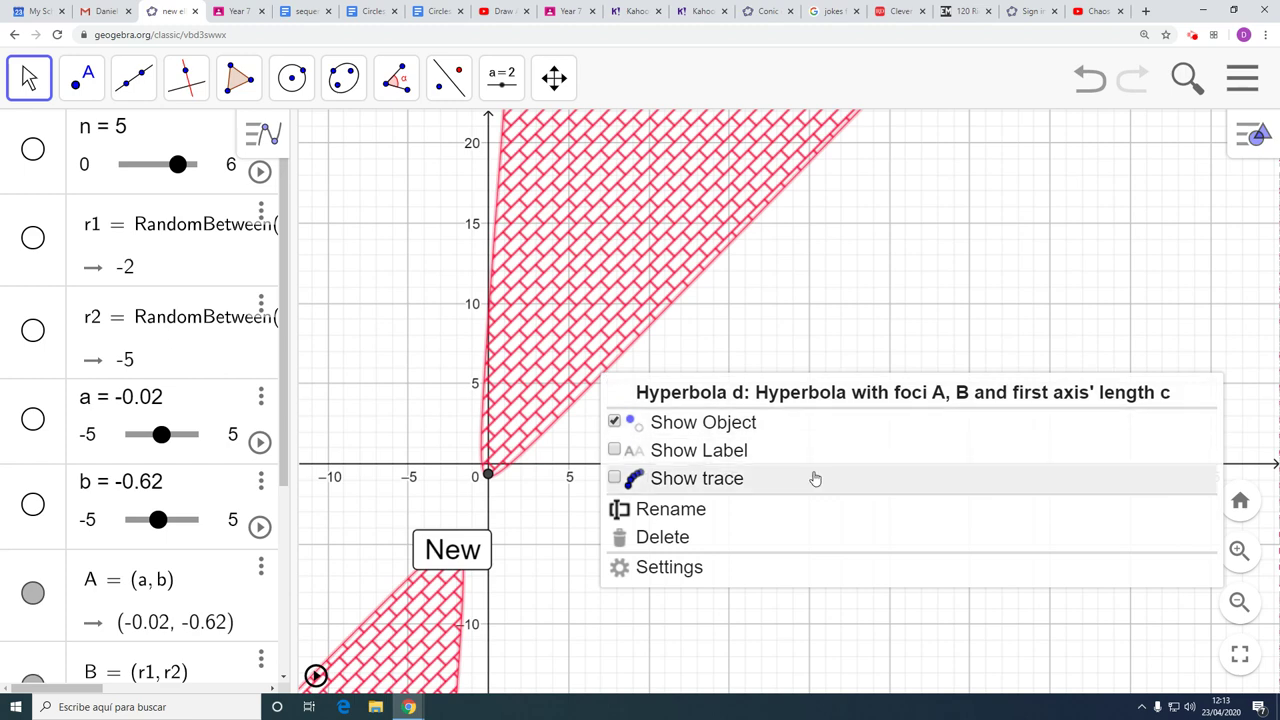
click(760, 568)
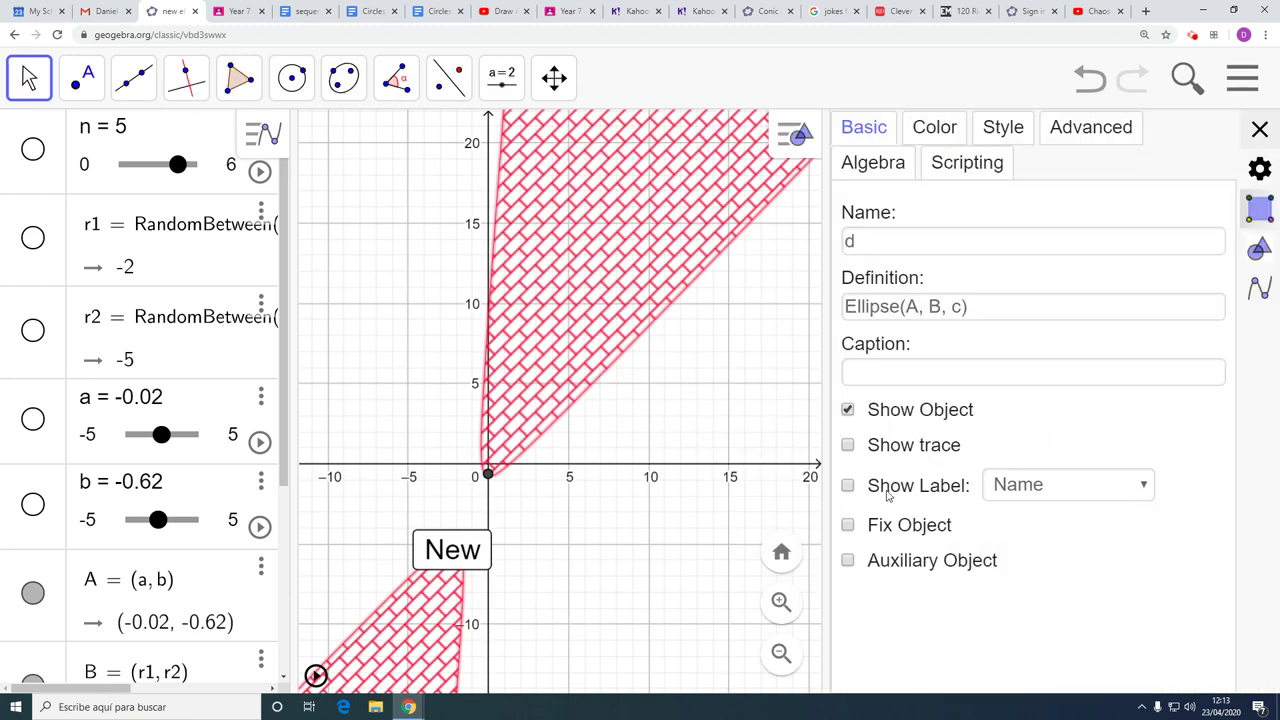
click(1000, 138)
click(935, 128)
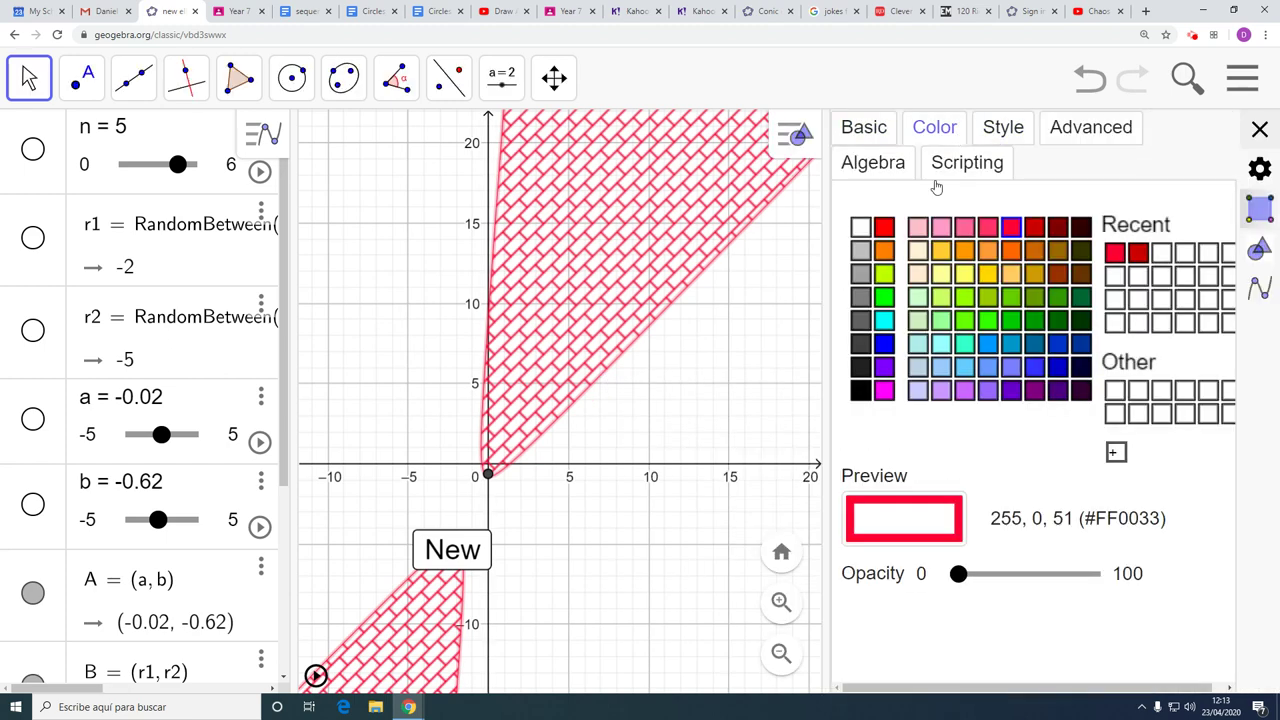
click(862, 297)
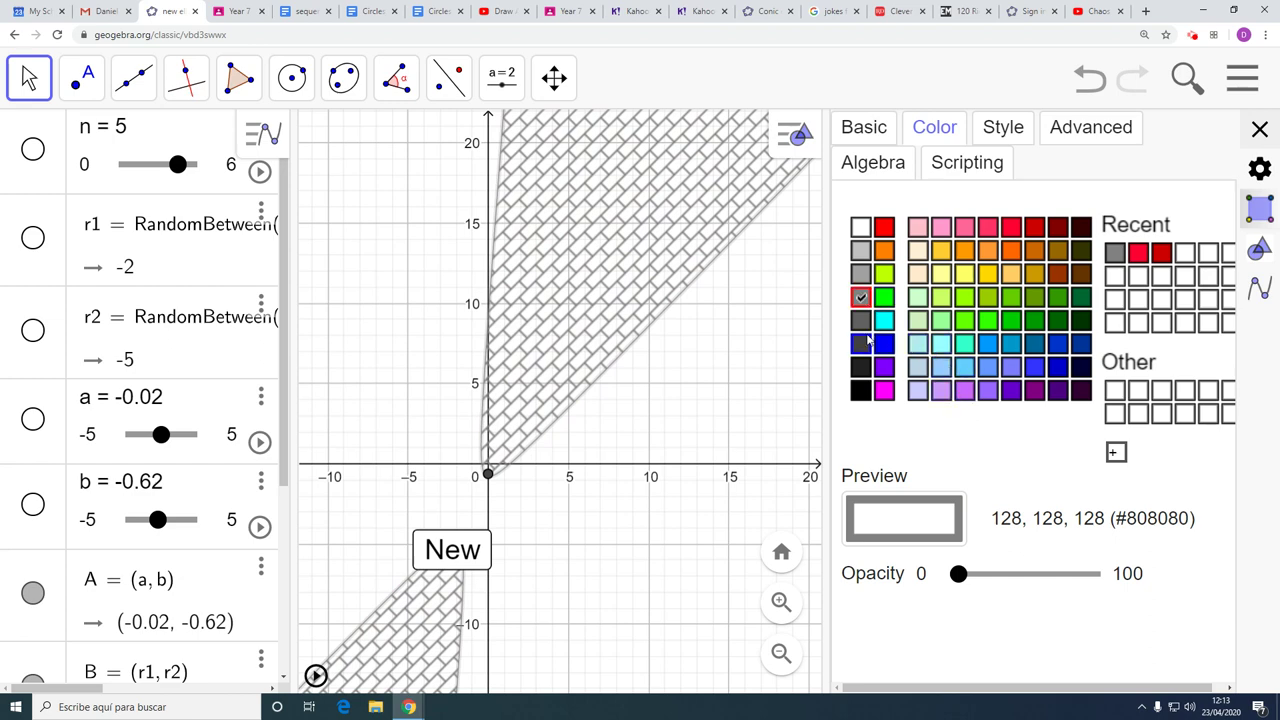
click(866, 342)
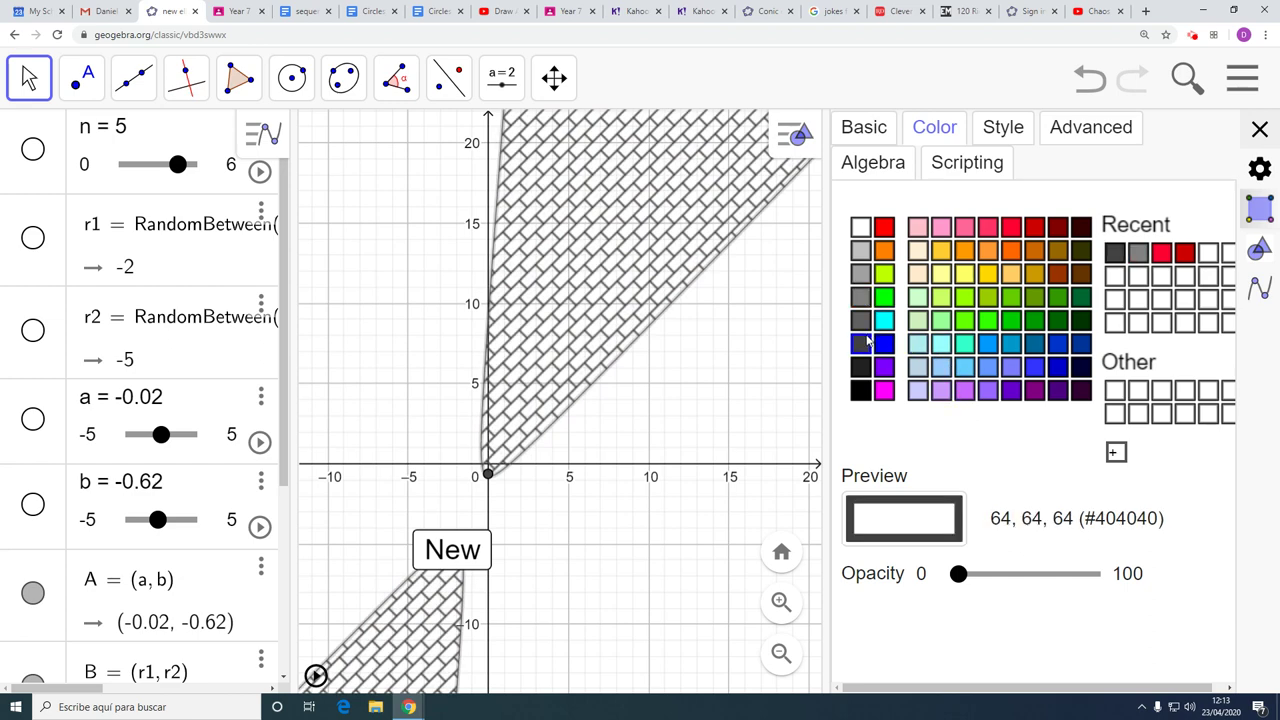
click(1260, 131)
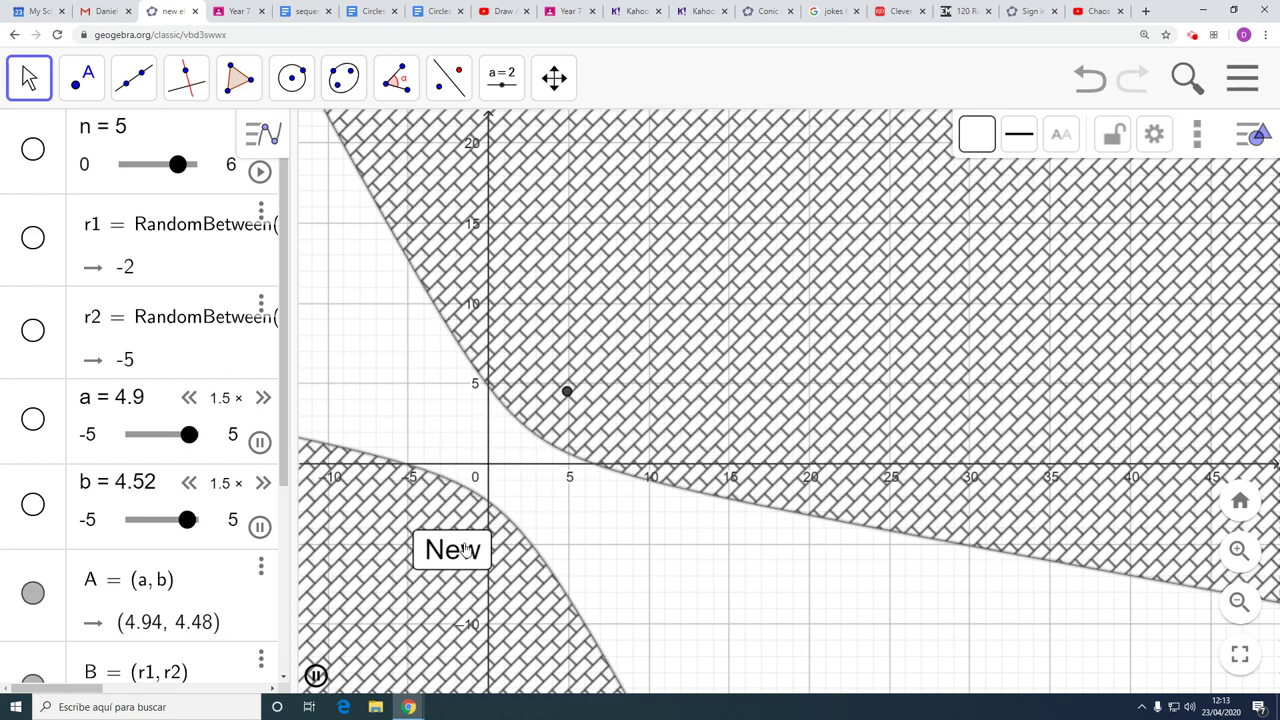
Step: Pause the animation and drag slider n to try different positions of focus B
click(315, 675)
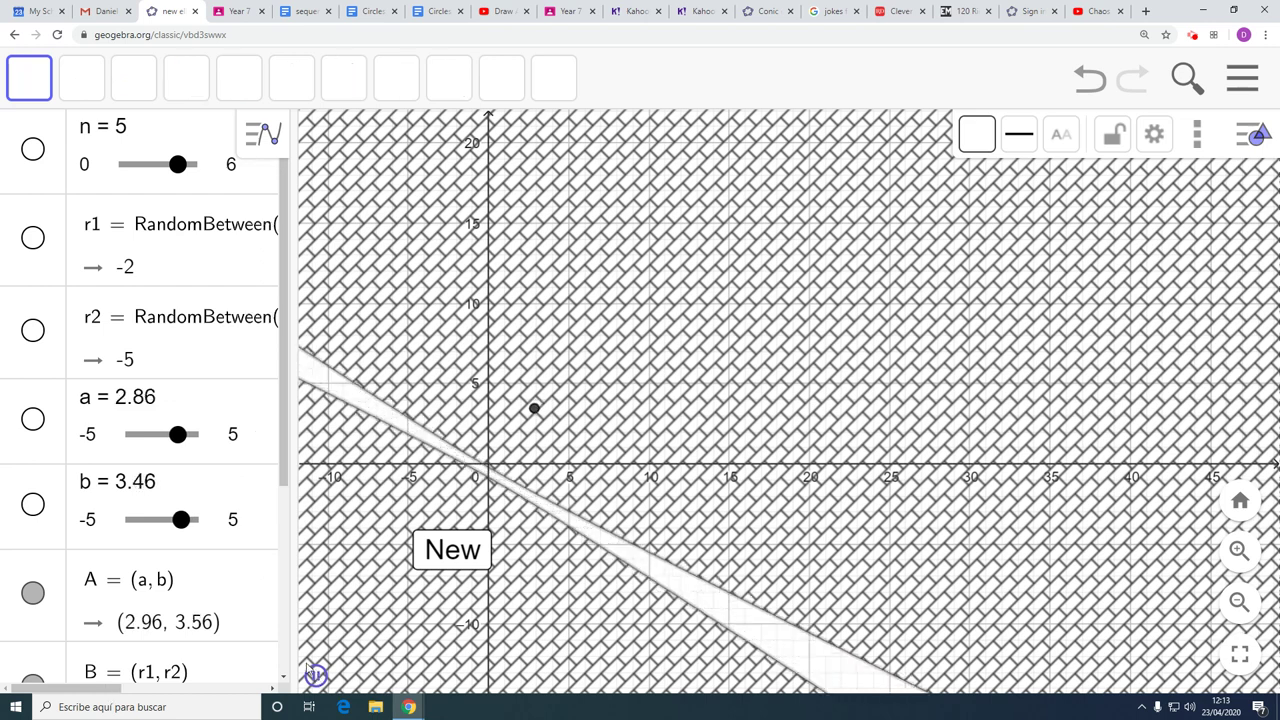
scroll(206, 443, down, 1)
scroll(206, 443, up, 1)
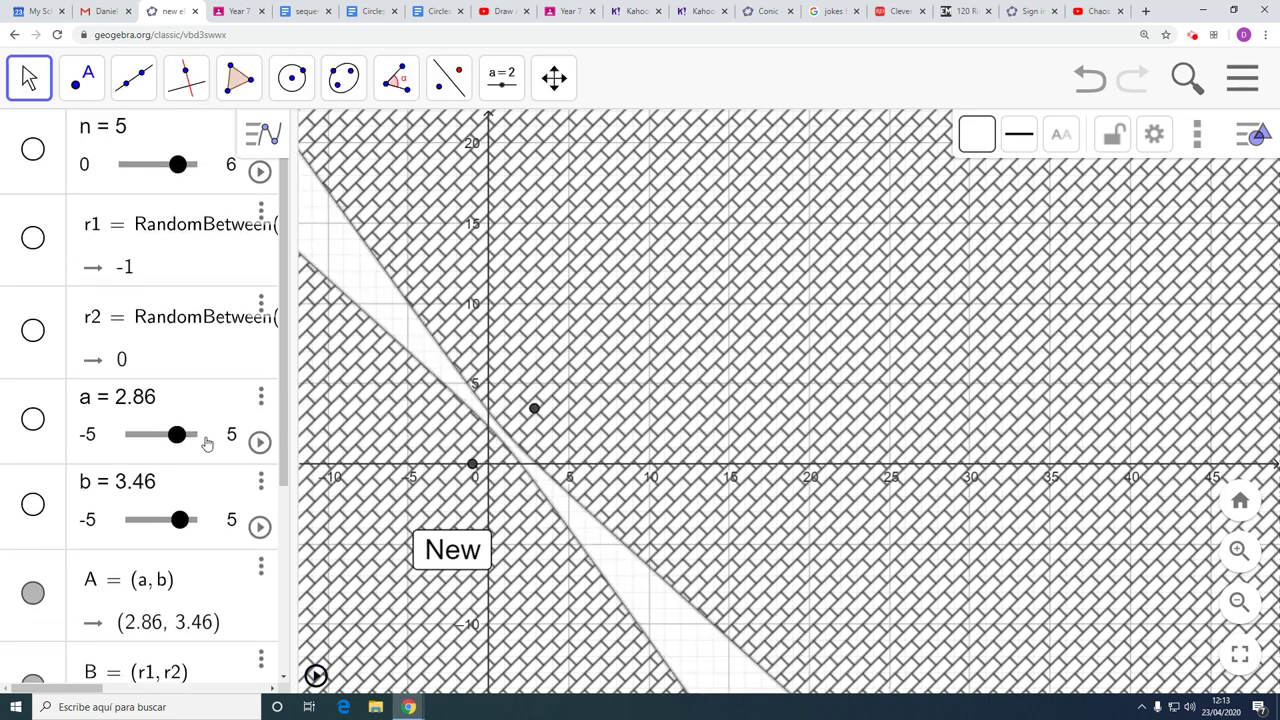
drag(177, 170, 253, 168)
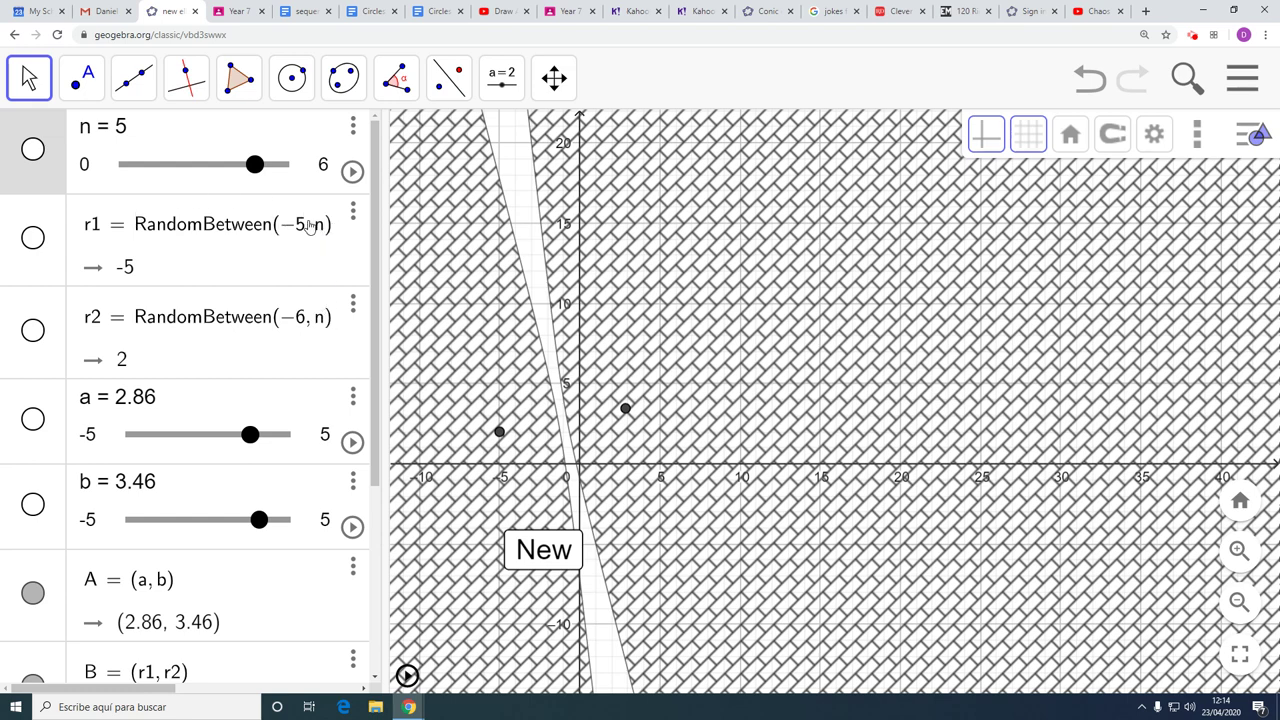
Step: Raise slider c to 3.72, turning d into hyperbola branches
scroll(312, 243, down, 1)
scroll(928, 378, down, 3)
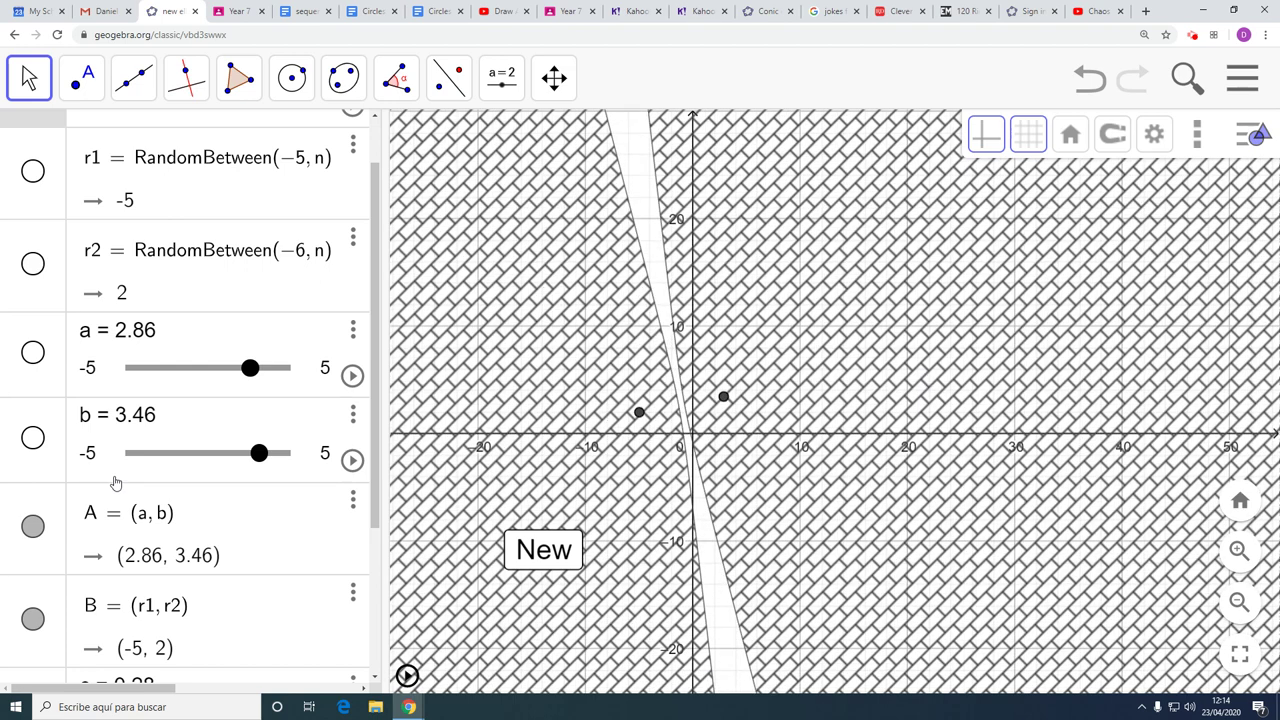
scroll(115, 483, down, 2)
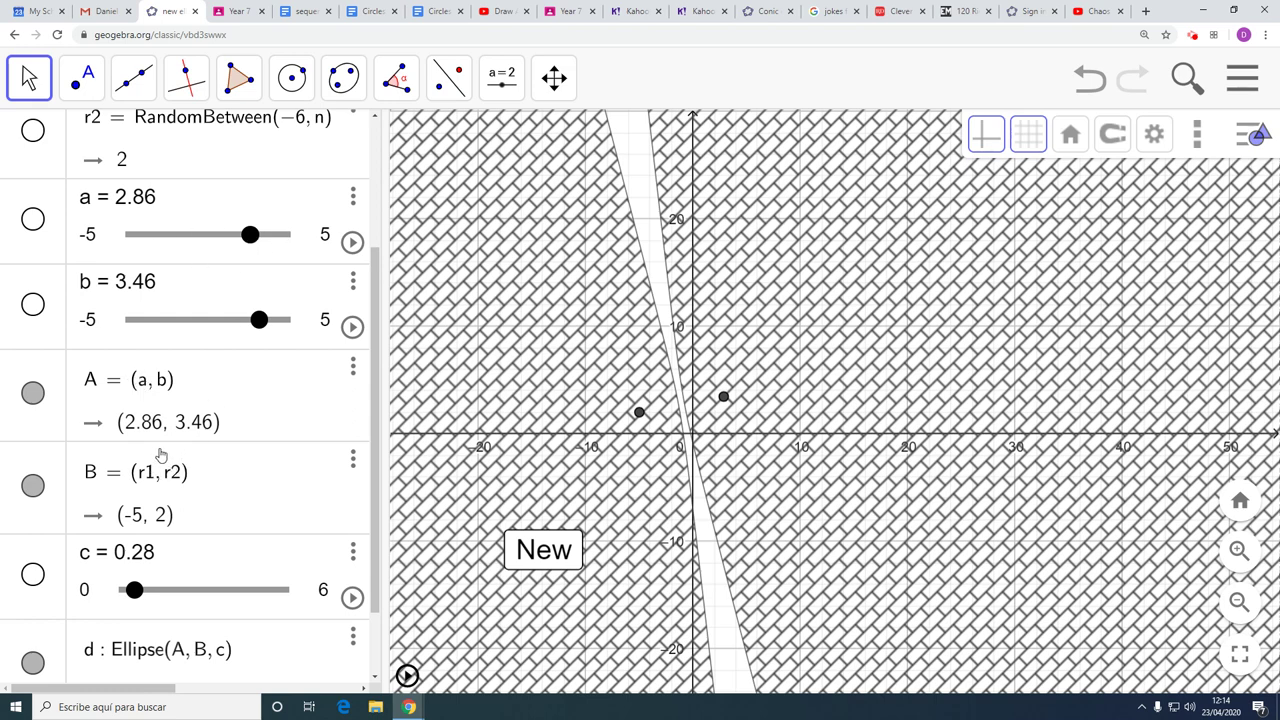
scroll(191, 208, up, 3)
scroll(191, 388, down, 2)
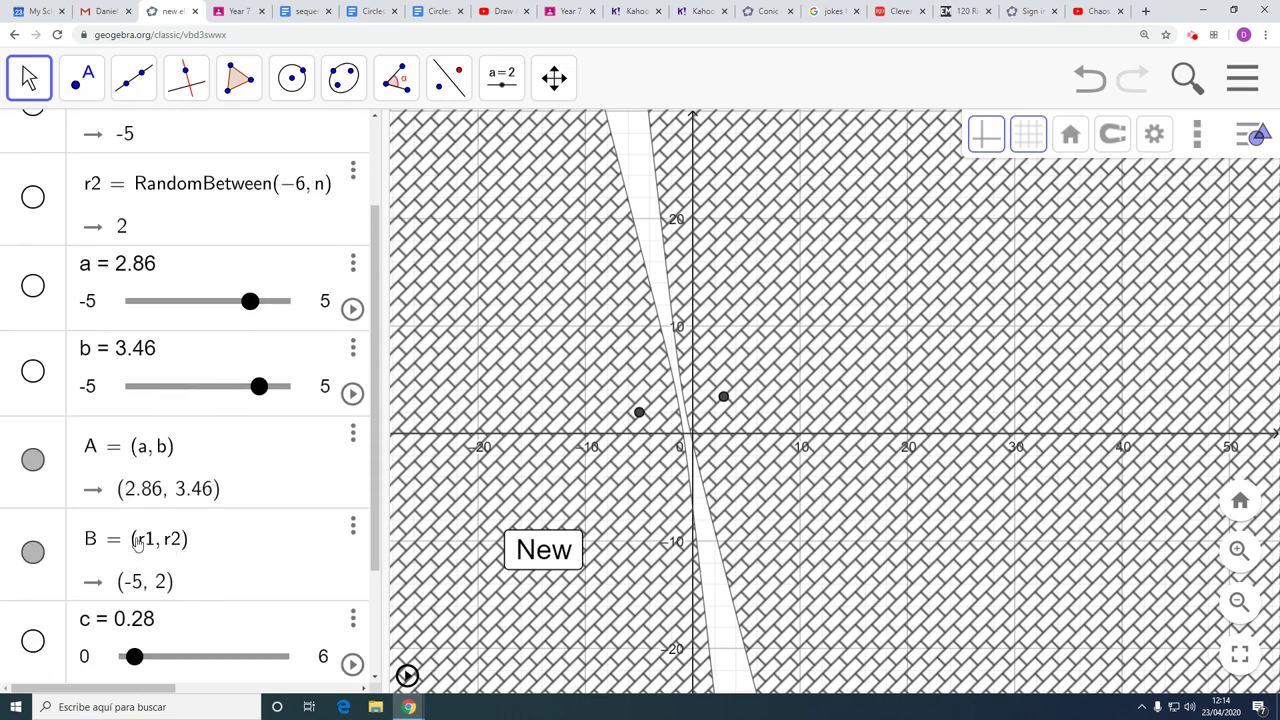
scroll(161, 545, up, 3)
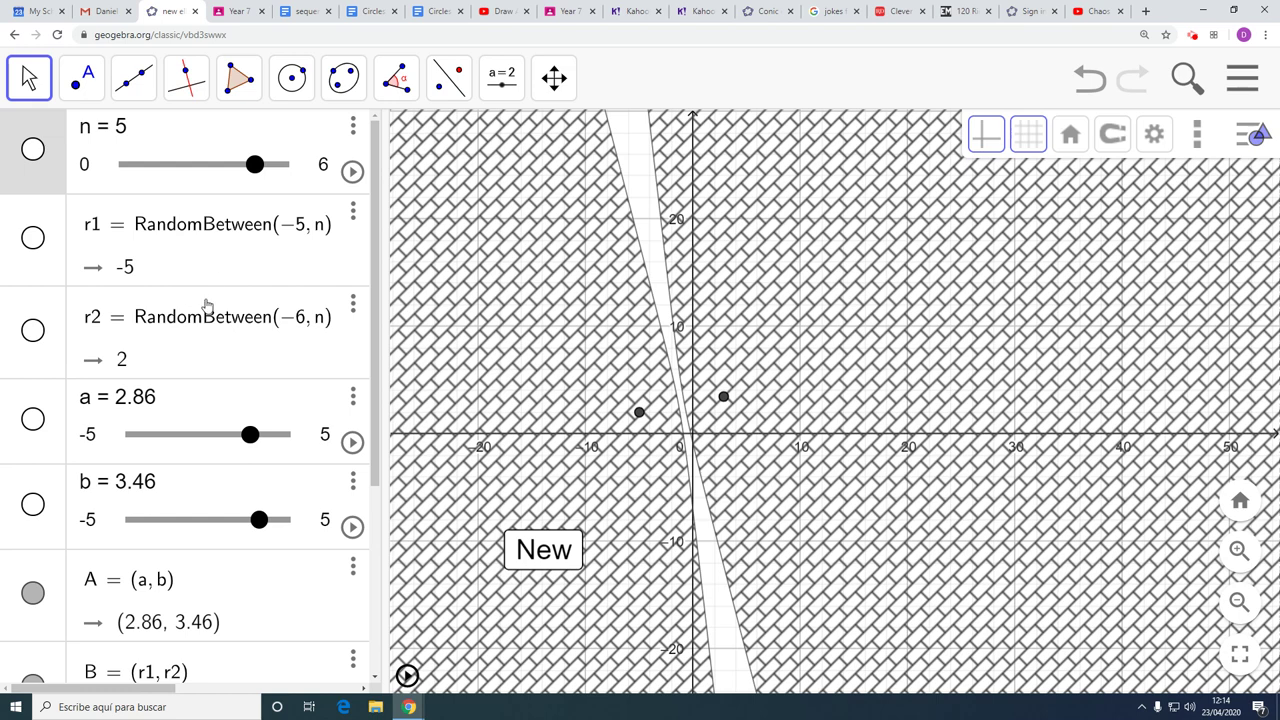
scroll(265, 313, down, 2)
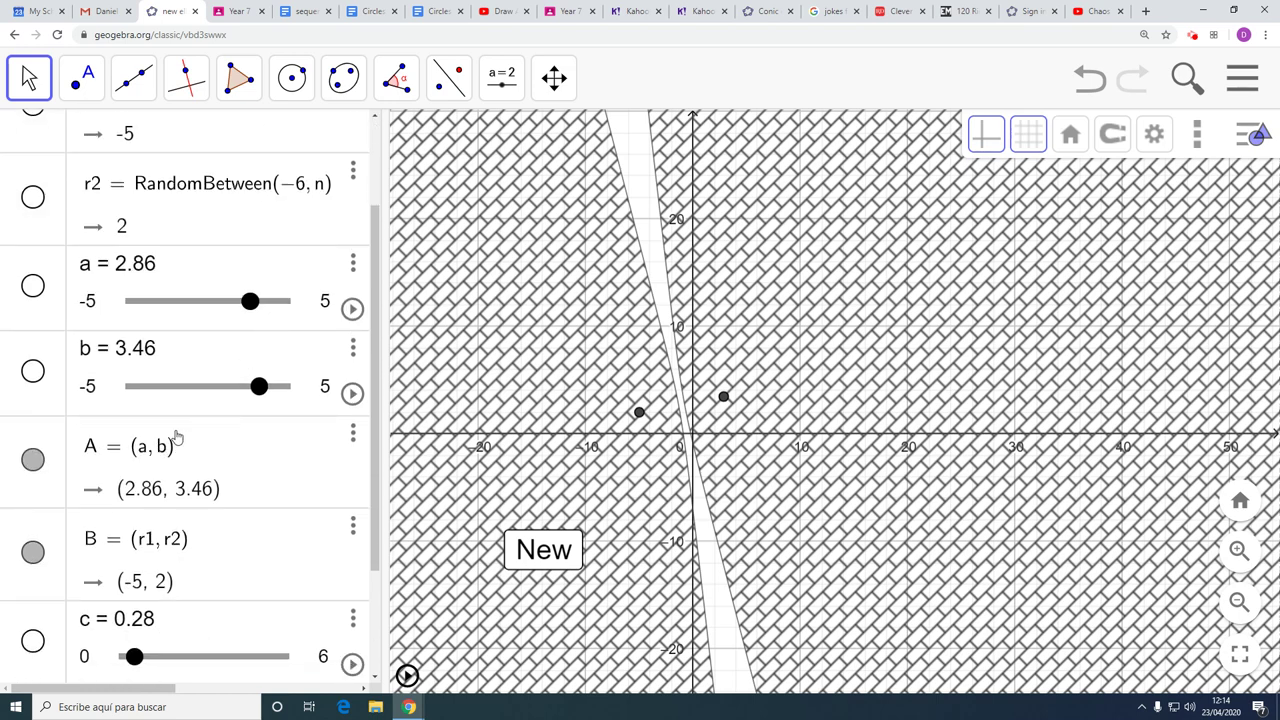
scroll(177, 434, down, 2)
mouse_move(138, 497)
mouse_down()
mouse_move(292, 512)
mouse_move(126, 503)
mouse_move(222, 499)
mouse_up()
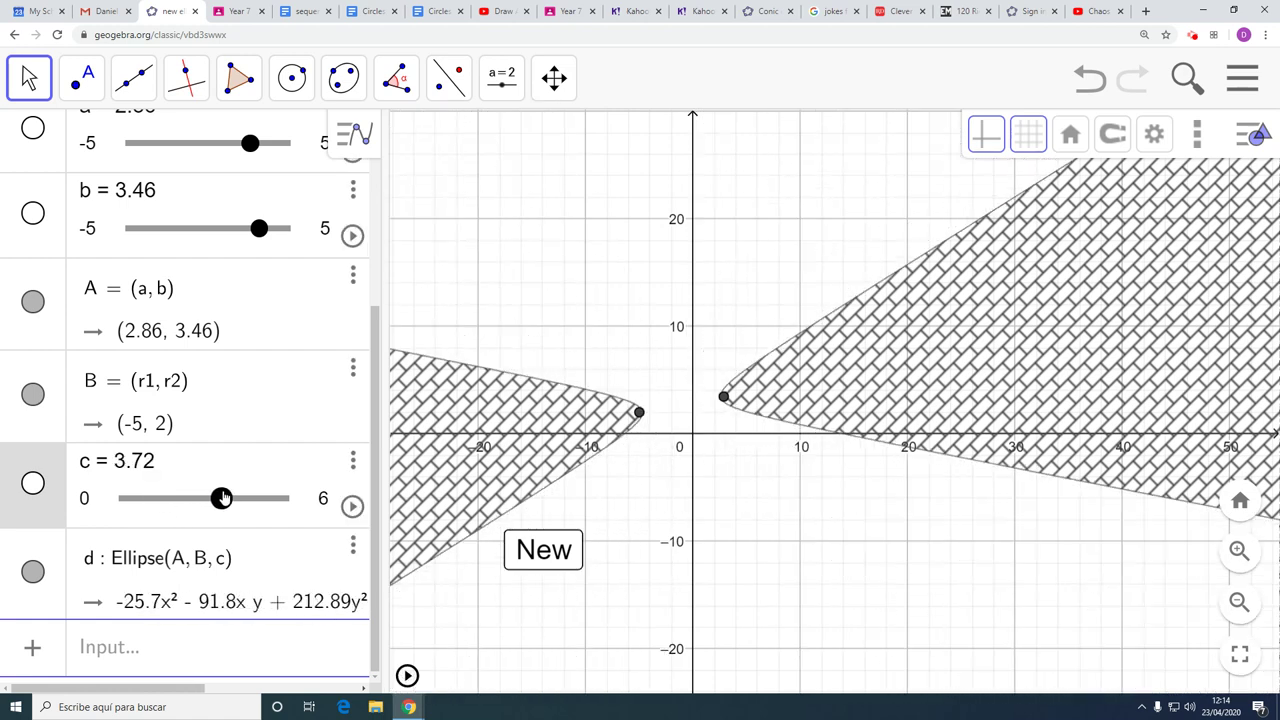
Step: Set slider c's minimum to 1, giving a range of 1 to 8
click(353, 463)
click(446, 532)
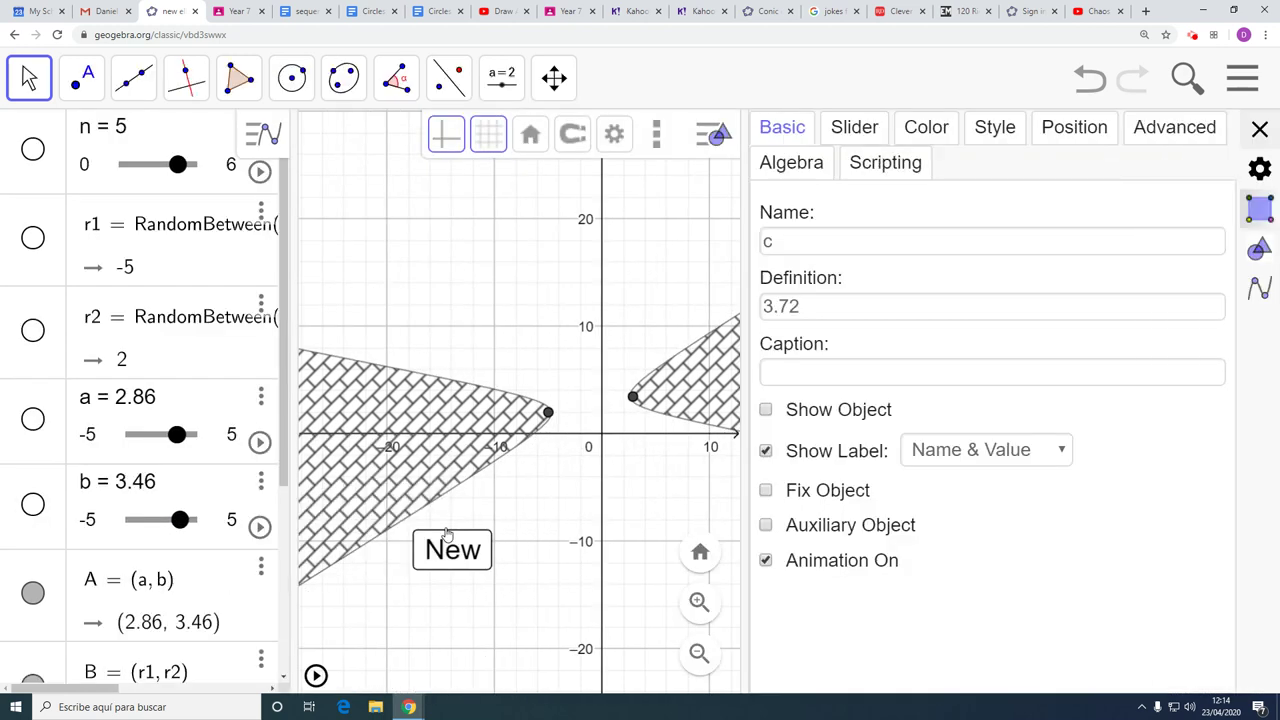
click(860, 130)
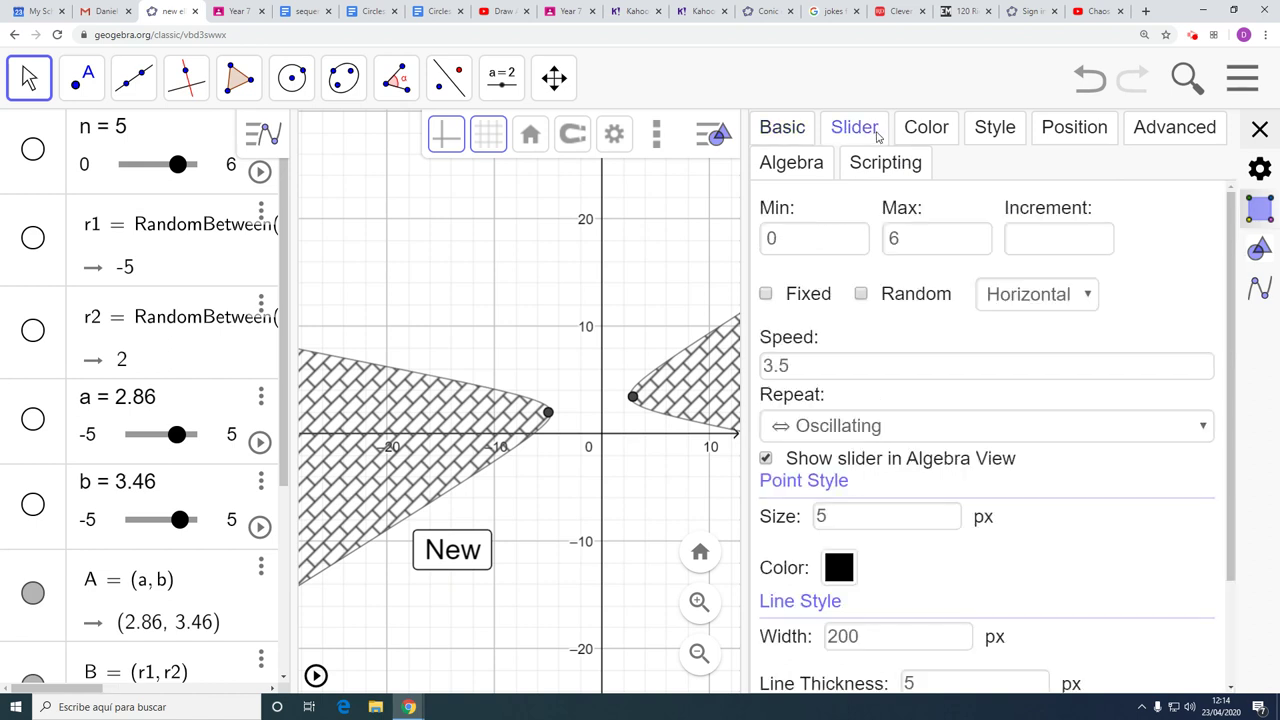
click(801, 240)
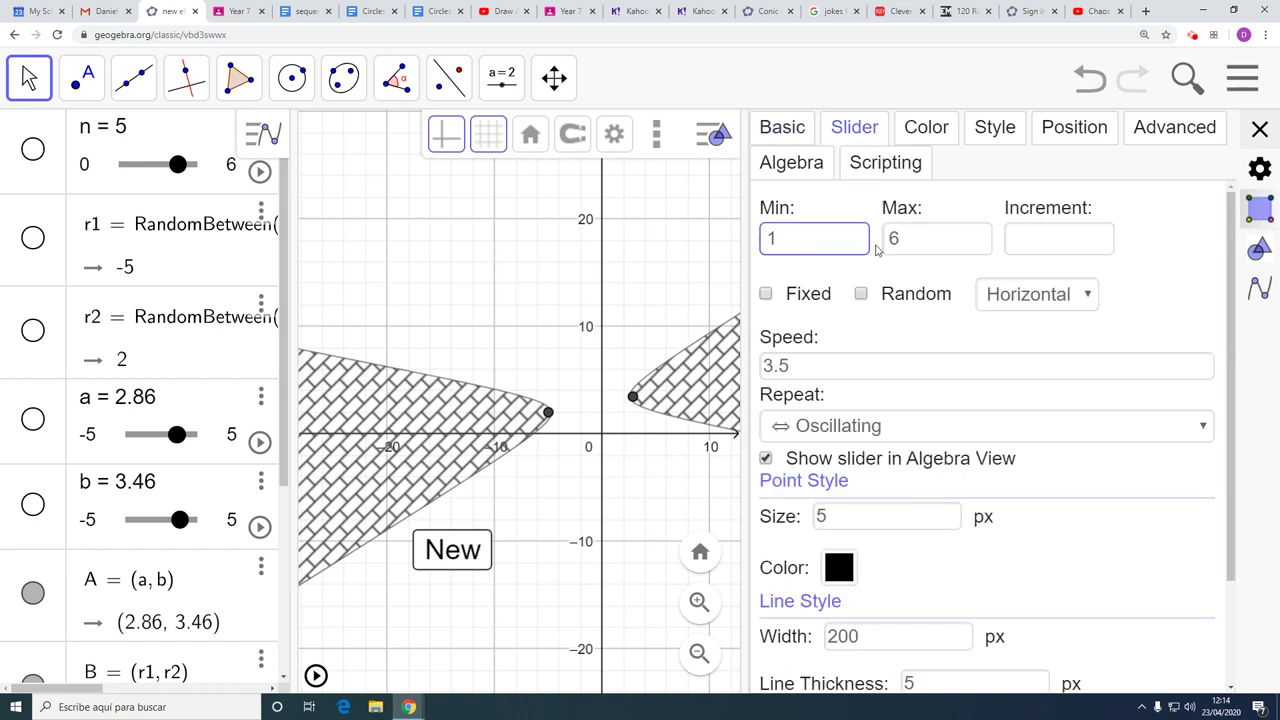
text(1)
click(924, 239)
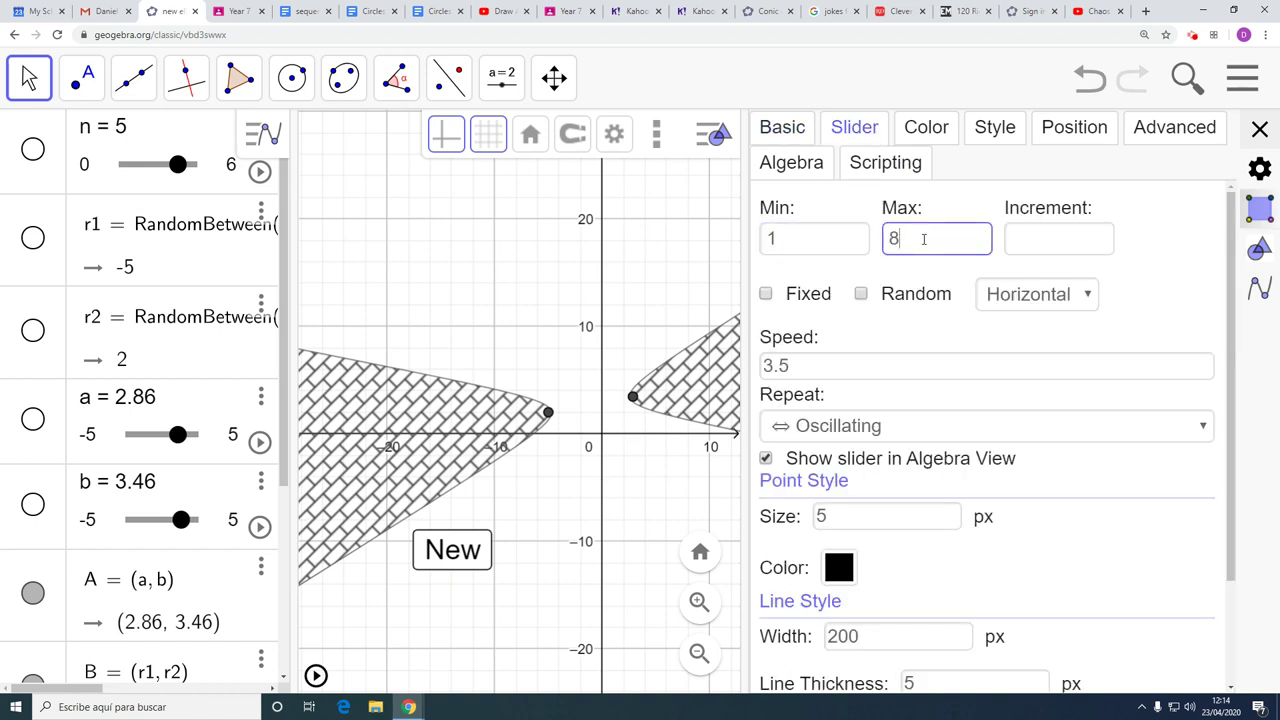
click(1259, 129)
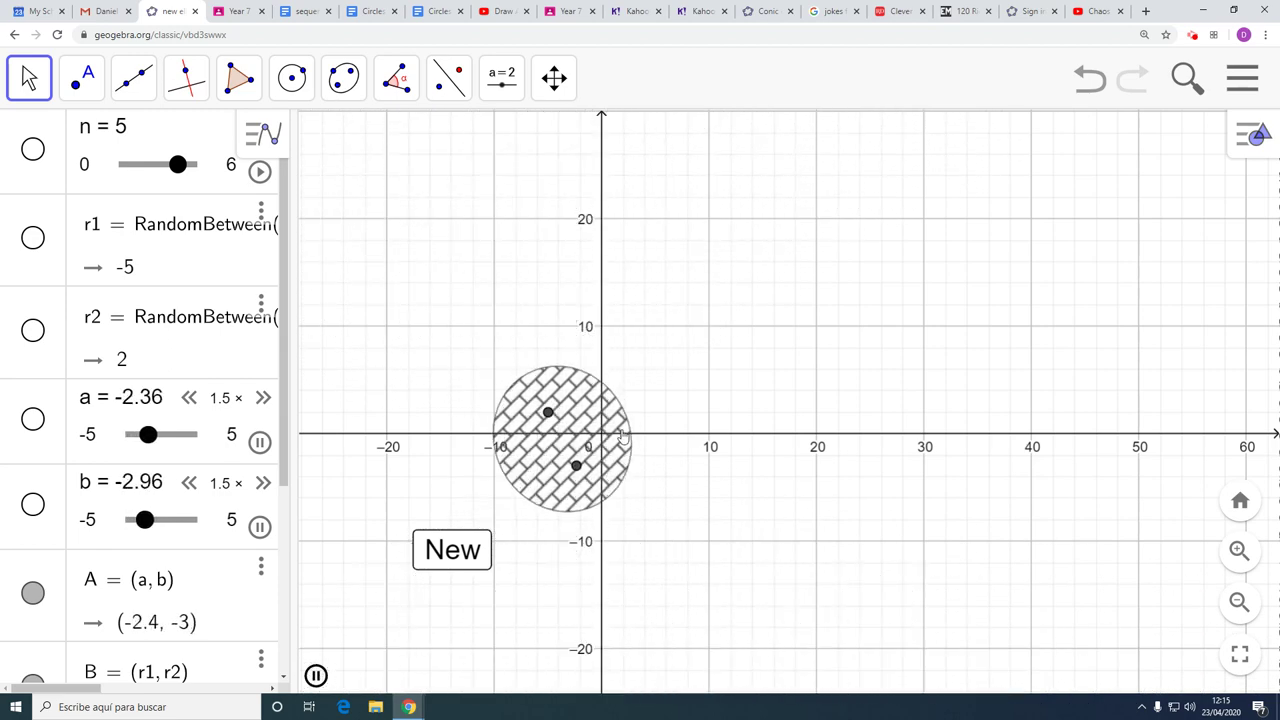
Step: Pause the animation and switch ellipse d's filling from bricks to Image in its Style settings
click(315, 676)
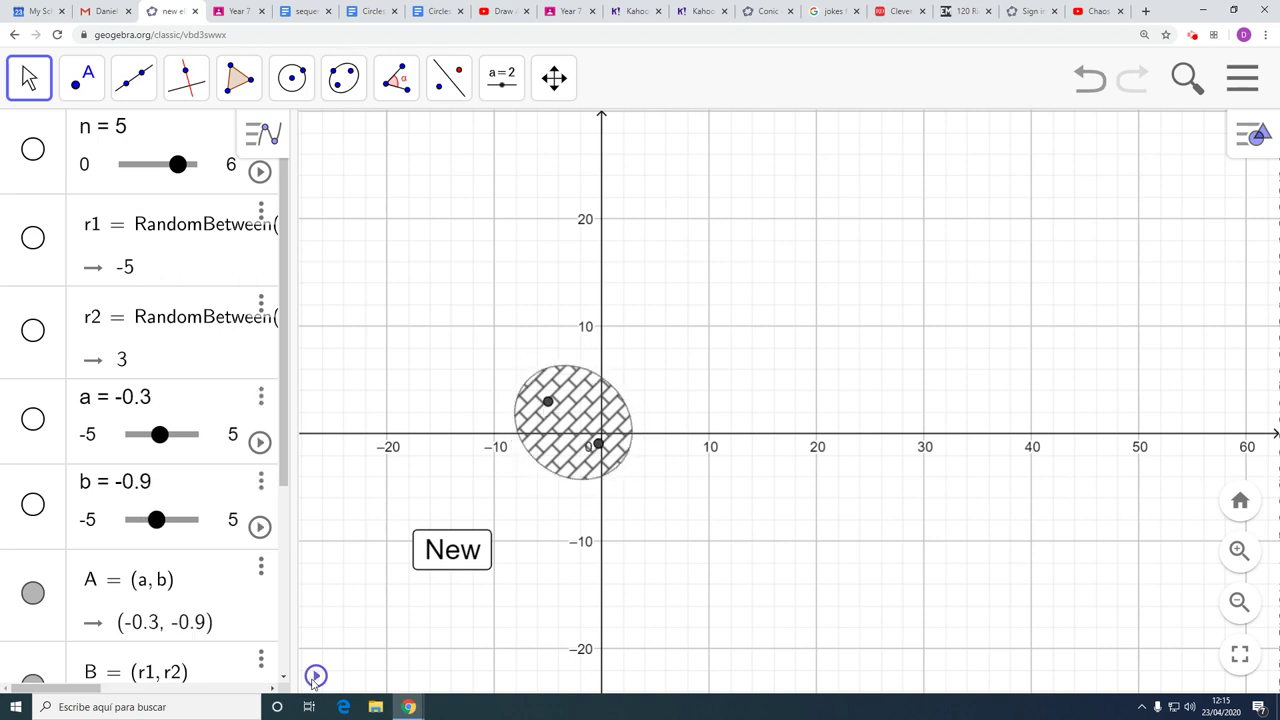
right_click(604, 410)
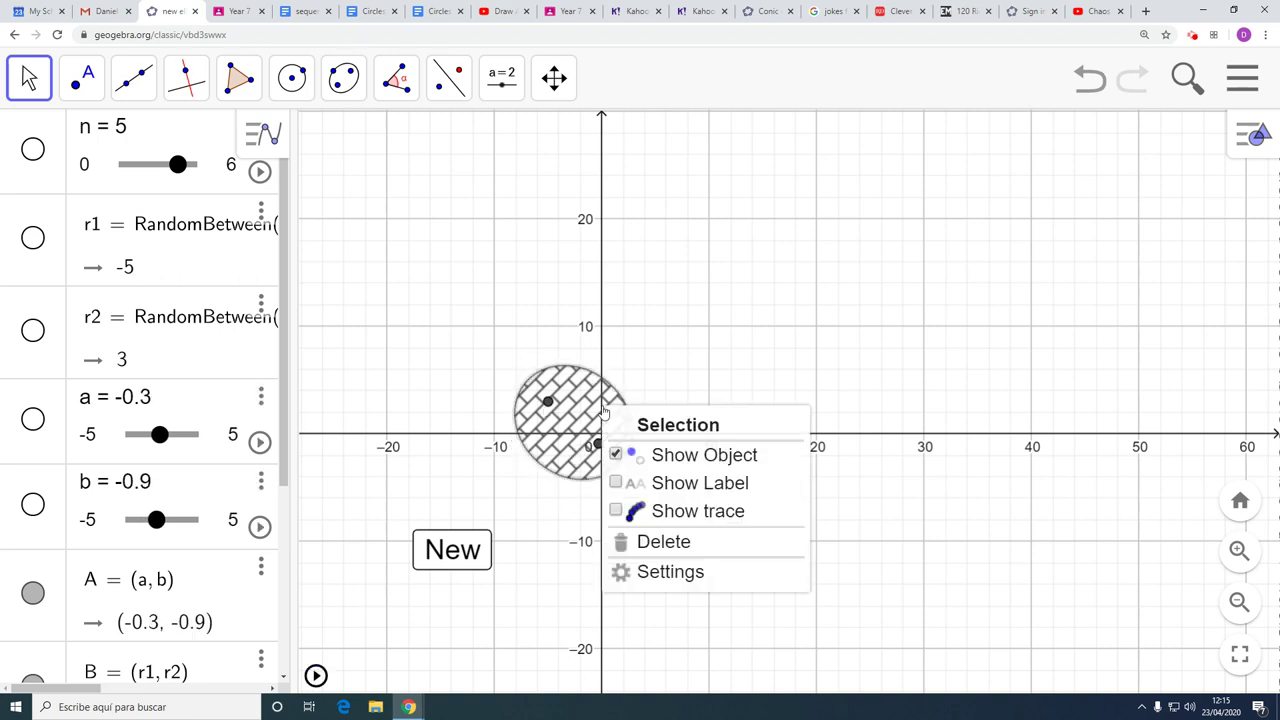
click(684, 572)
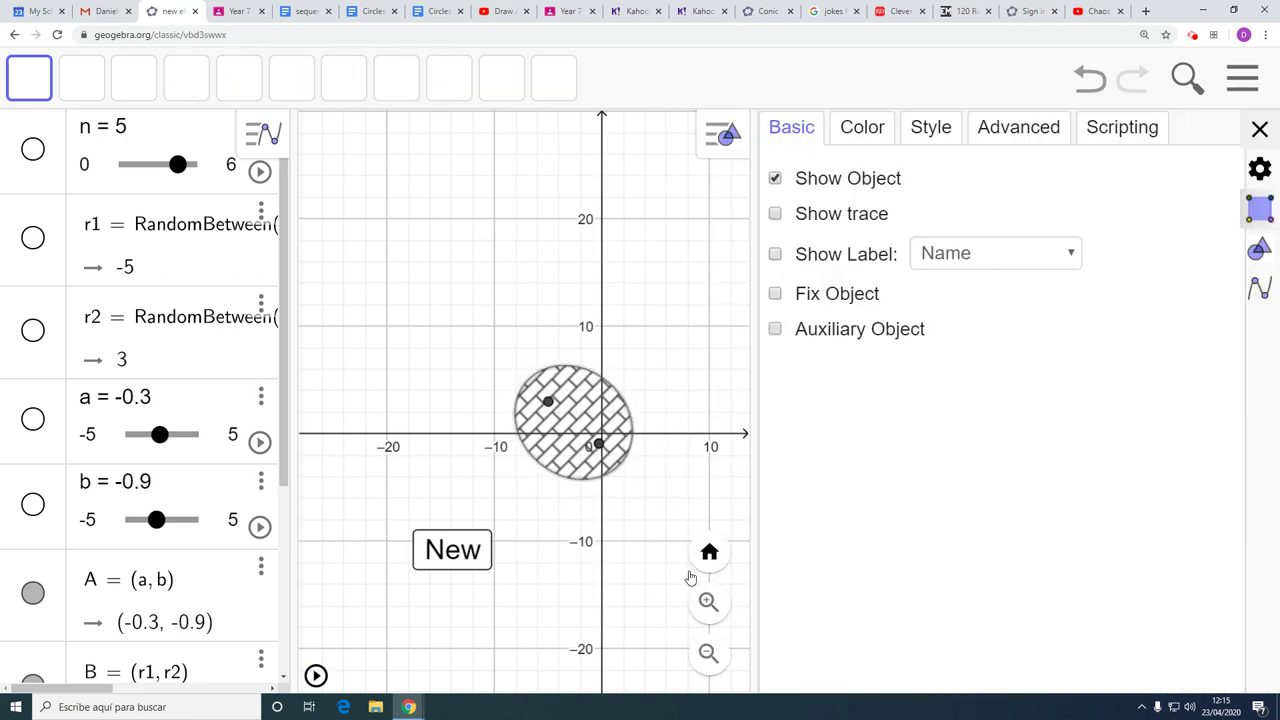
click(941, 136)
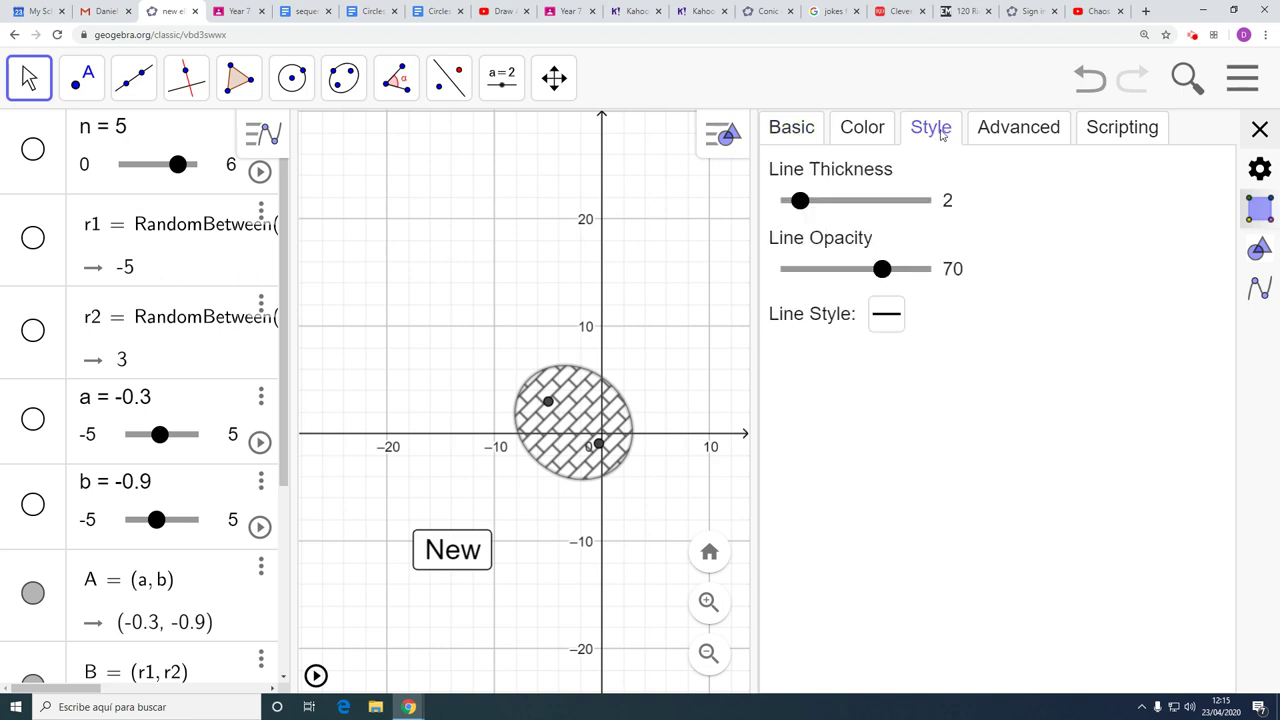
click(576, 405)
click(980, 412)
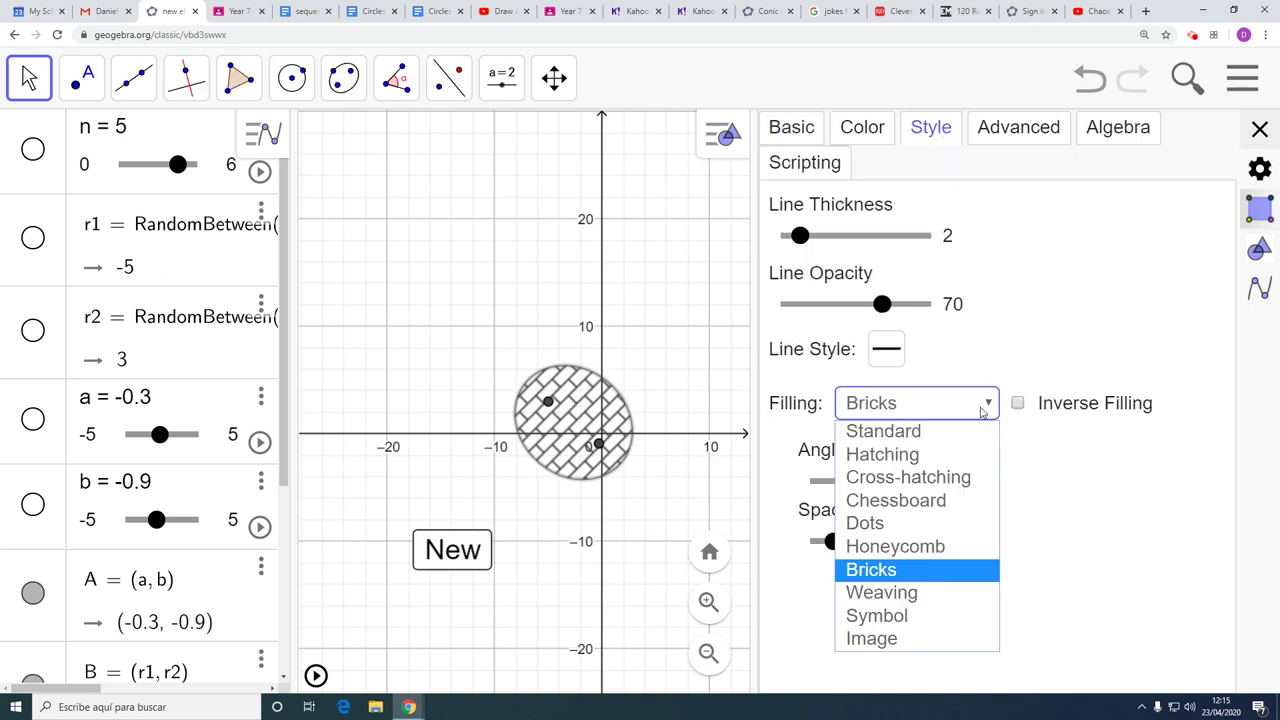
click(912, 635)
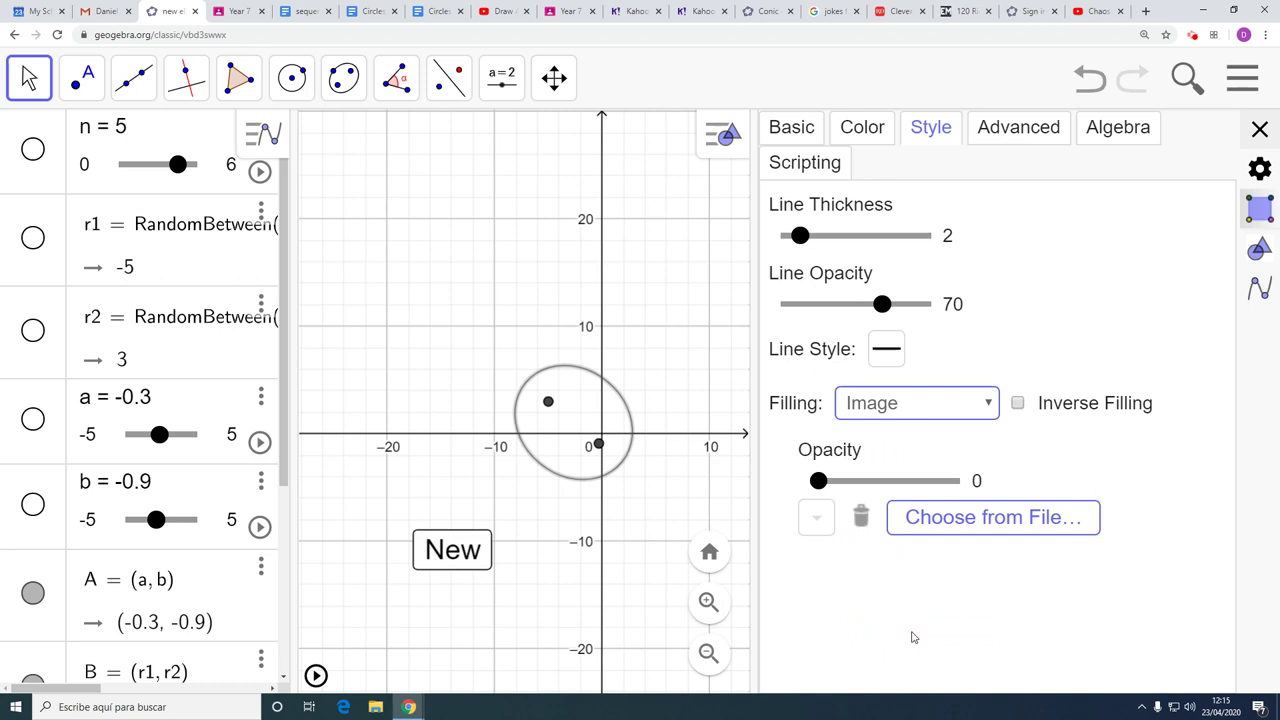
Step: Fill the ellipse with the tree picture imgonline-com-ua-Fairytale-3lnlSKm2IsFg (1).jpg from Descargas
click(988, 536)
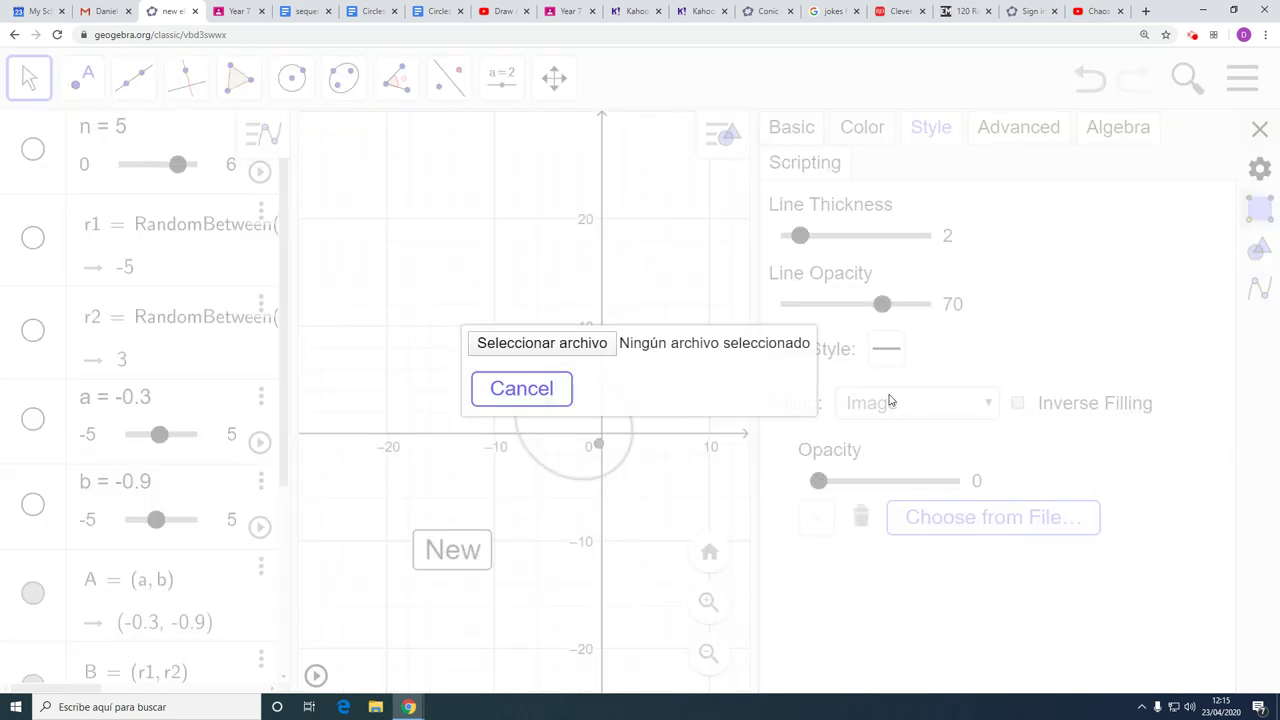
click(569, 358)
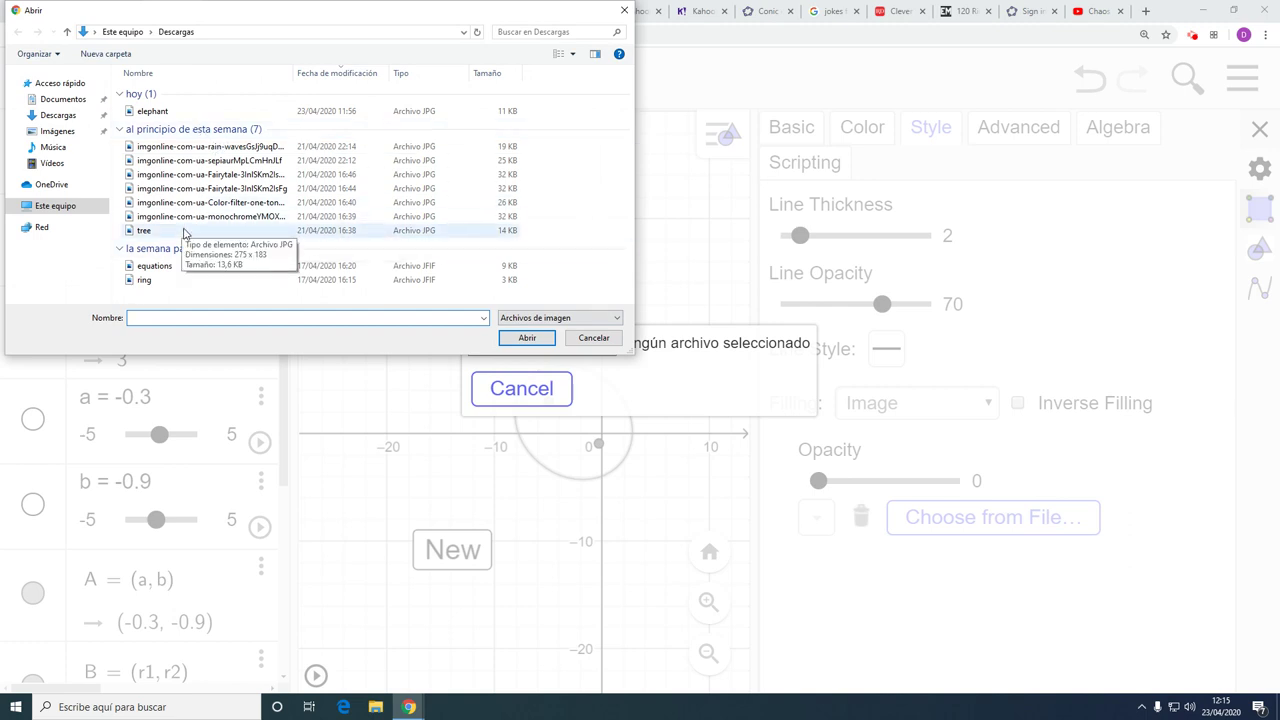
click(226, 175)
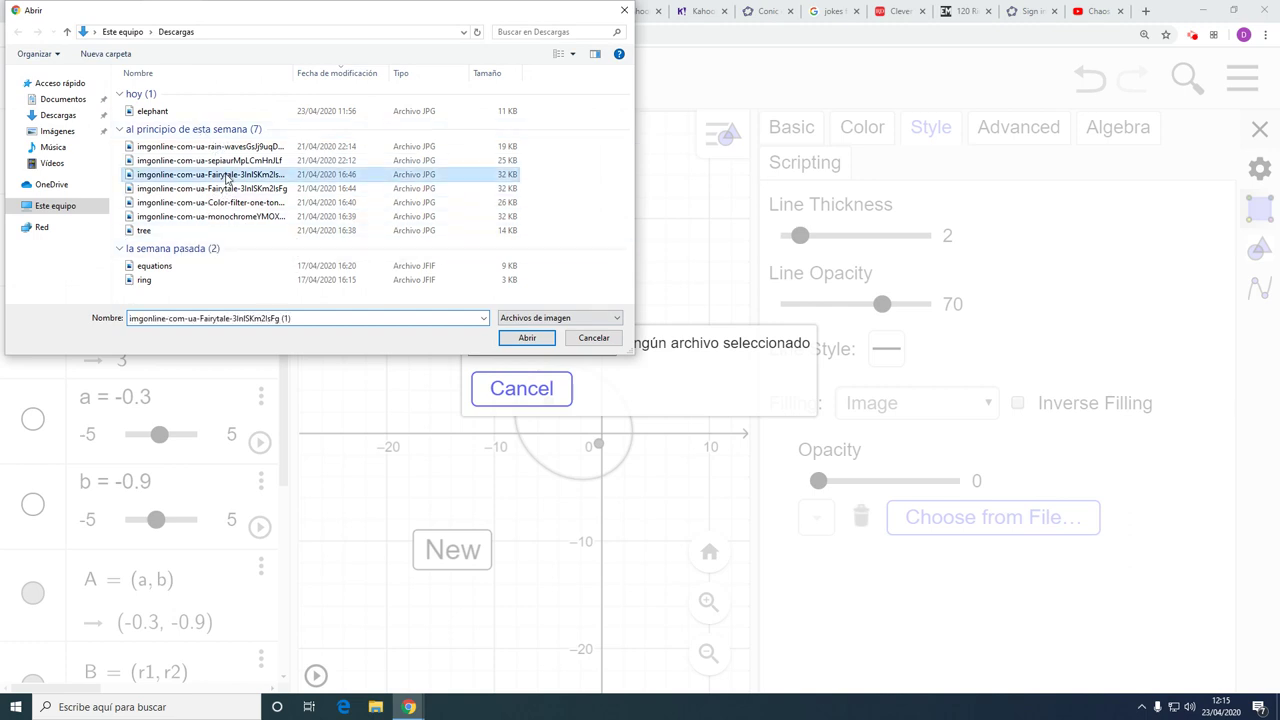
click(527, 338)
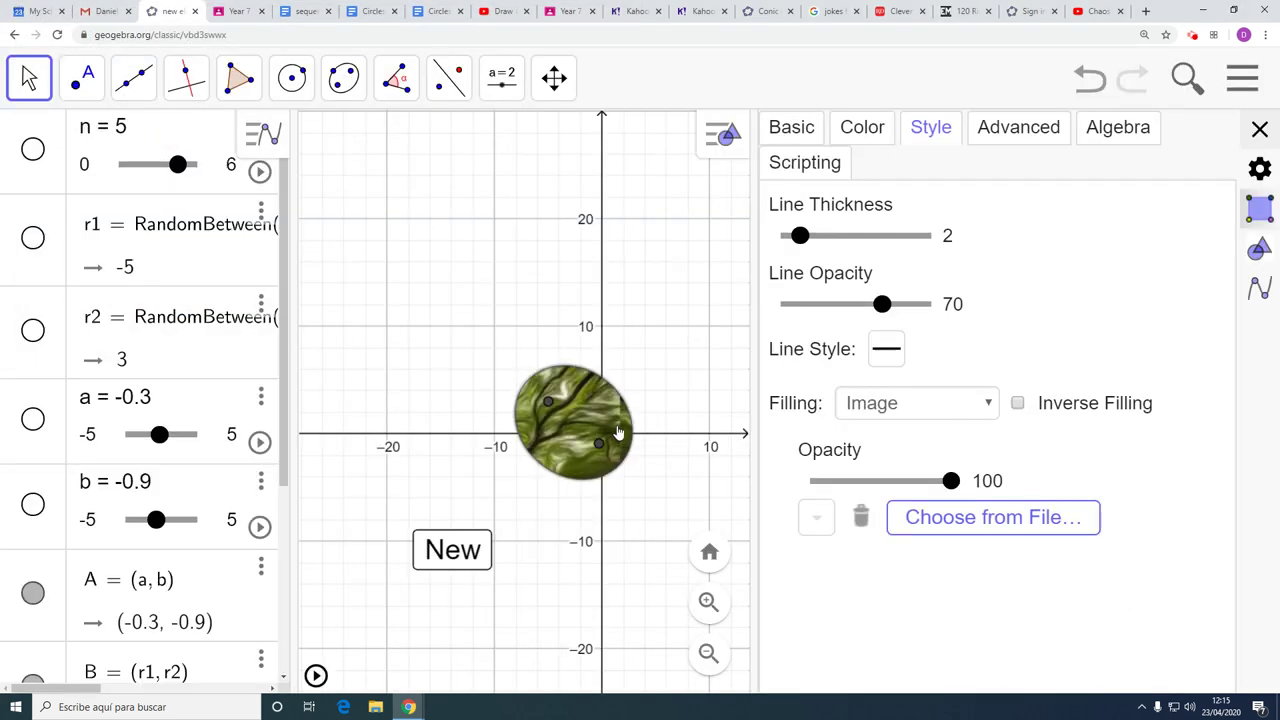
Step: Close settings, let the tree-filled conic animate, then pause it and re-randomise focus B three times
click(1259, 129)
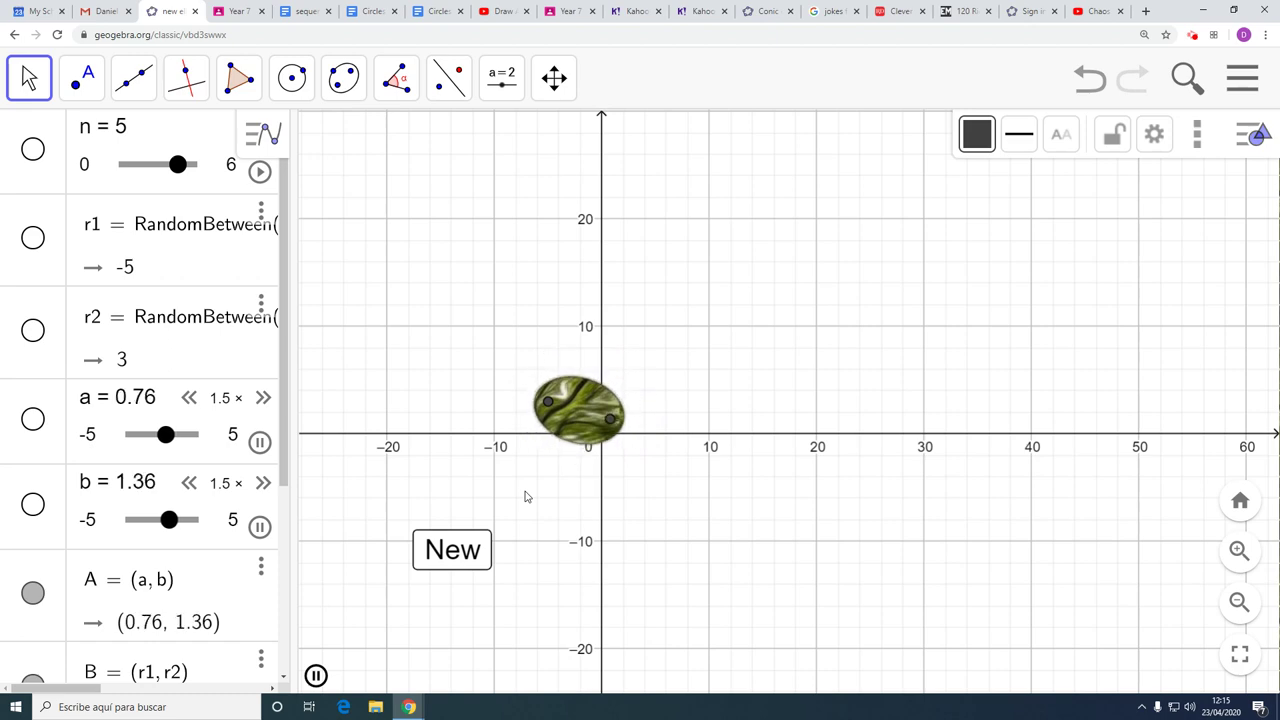
click(315, 676)
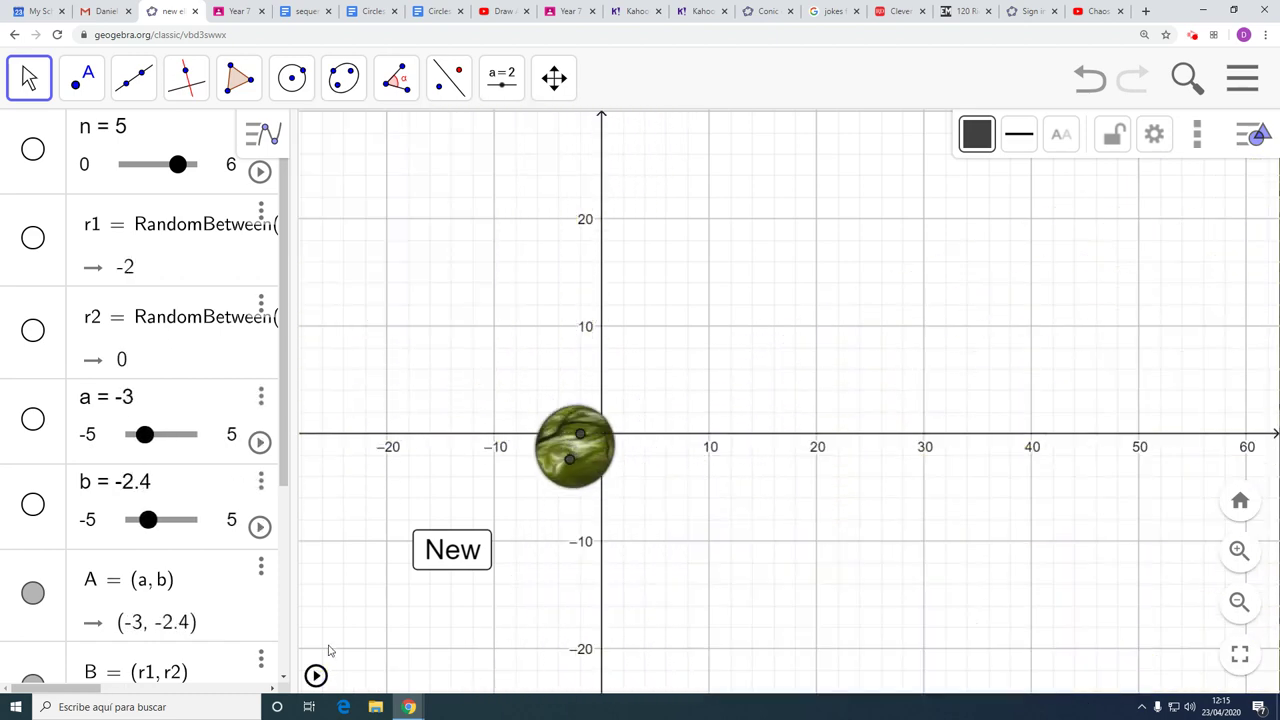
click(455, 570)
click(456, 569)
click(458, 568)
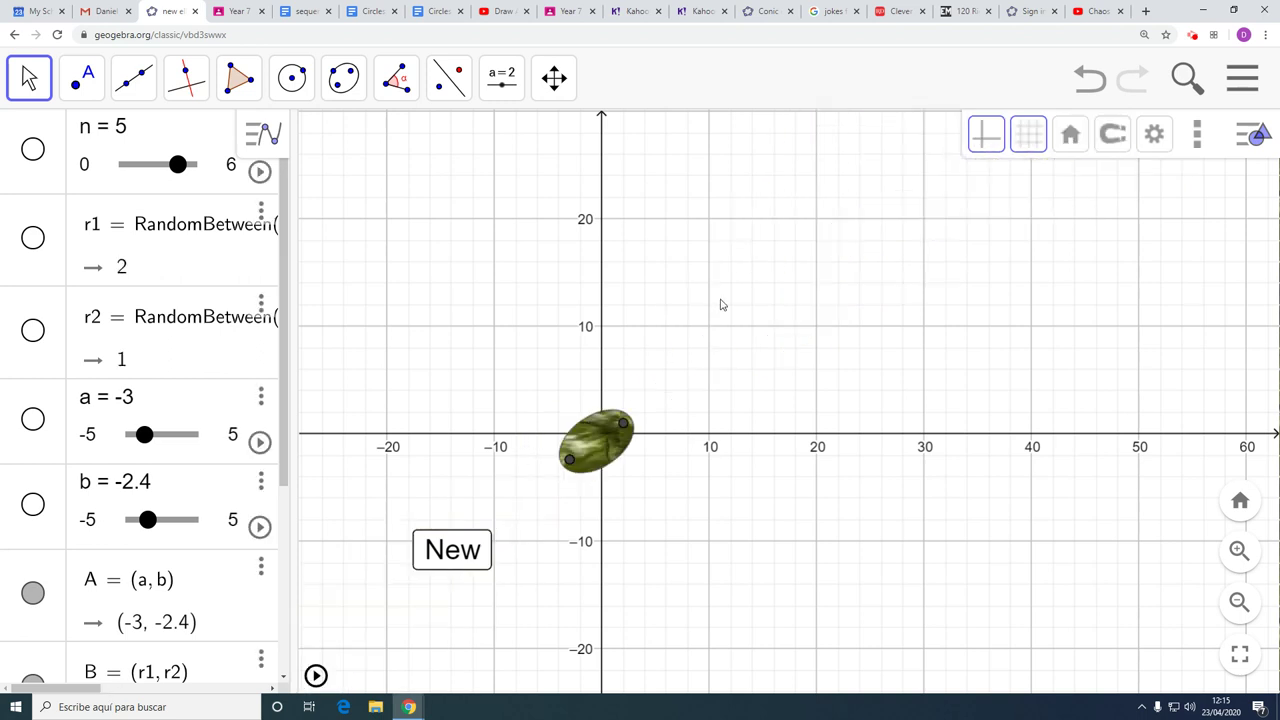